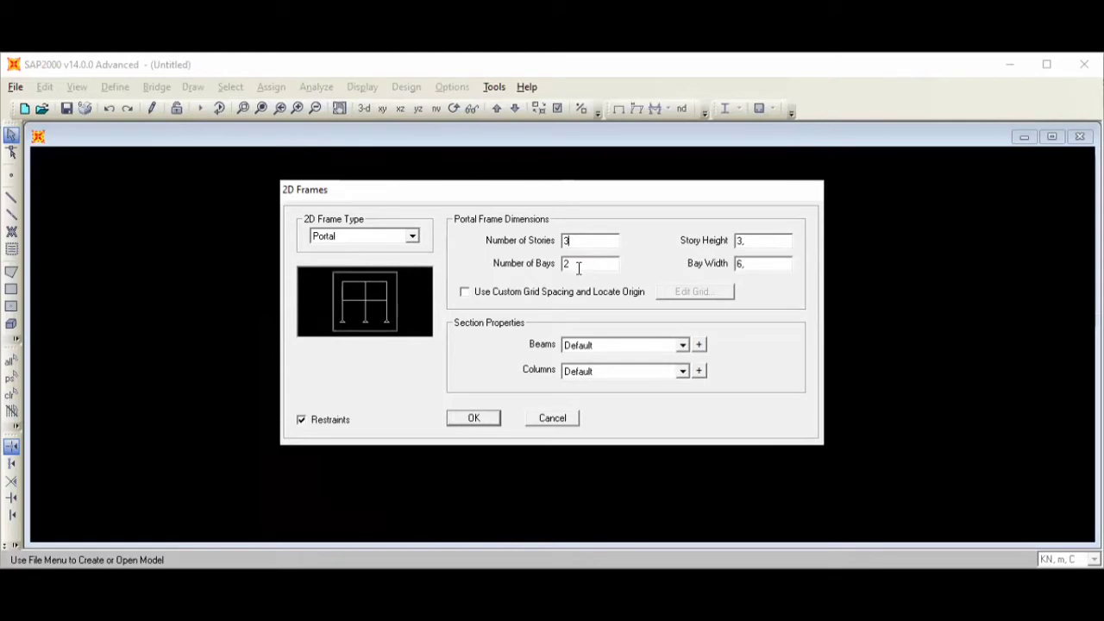
Set the portal frame to 3 bays, story height 4 and bay width 4, and enable custom grid spacing
{"action": "double_click", "coordinate": [578, 267]}
{"action": "type", "text": "3"}
{"action": "double_click", "coordinate": [741, 239]}
{"action": "type", "text": "4"}
{"action": "double_click", "coordinate": [763, 263]}
{"action": "type", "text": "4"}
{"action": "left_click", "coordinate": [466, 293]}
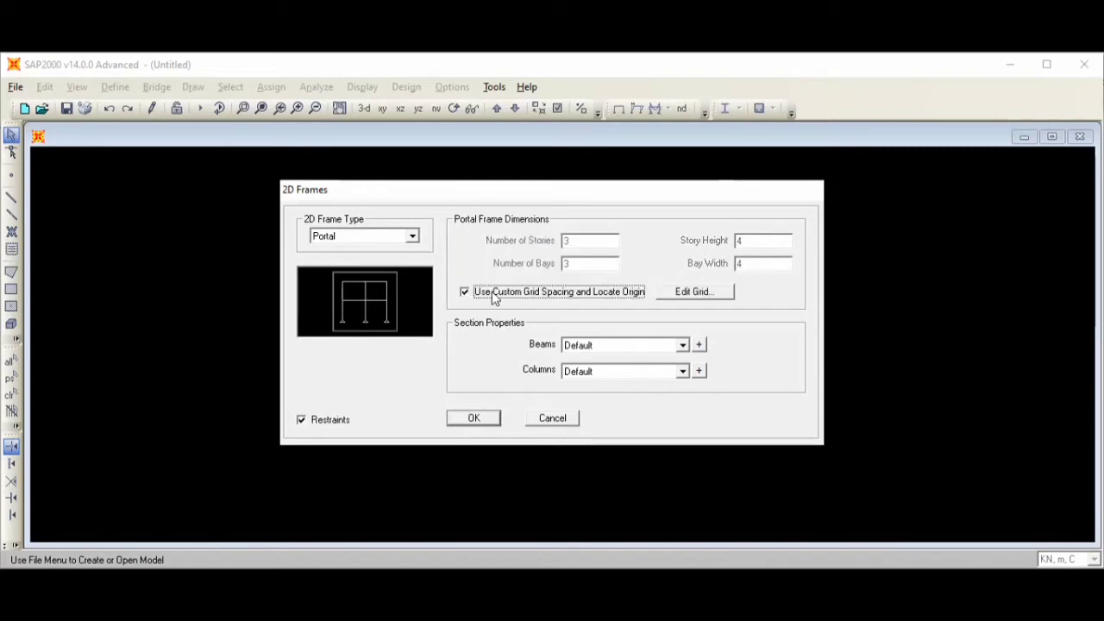
Set the X grid ordinates of lines A, B, C and D to 0, 4, 7 and 11
{"action": "left_click", "coordinate": [670, 294]}
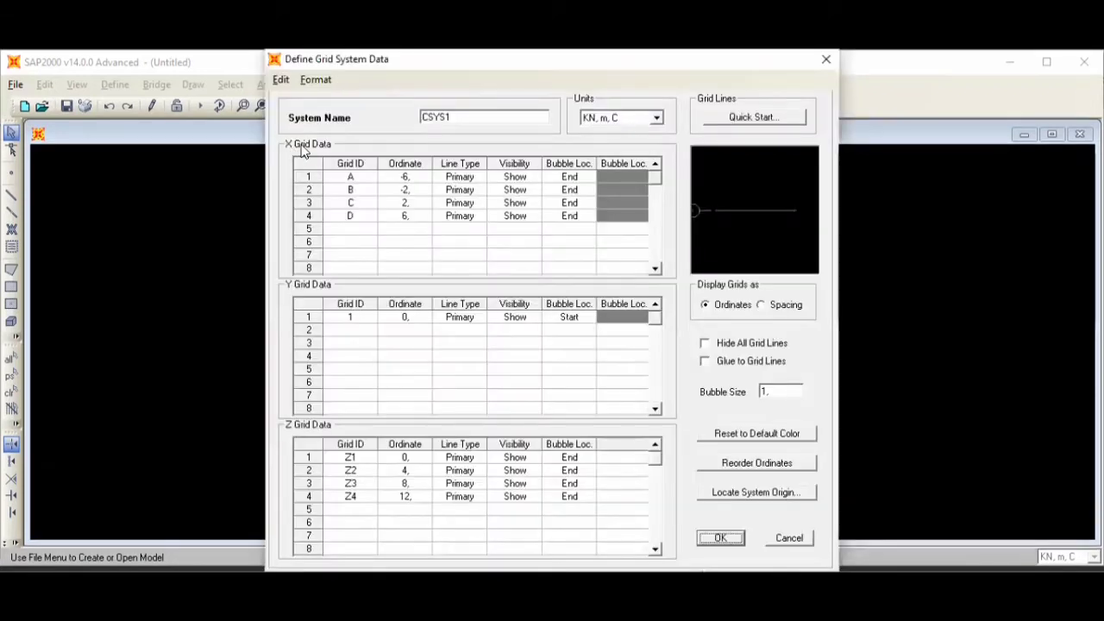
{"action": "left_click", "coordinate": [401, 178]}
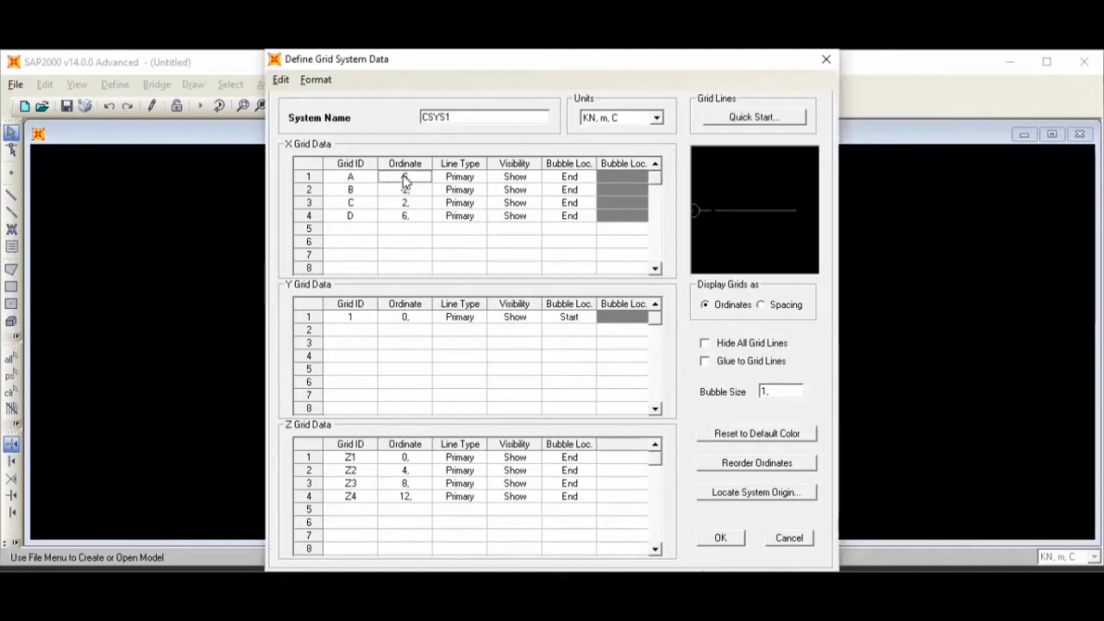
{"action": "type", "text": "0"}
{"action": "left_click", "coordinate": [411, 189]}
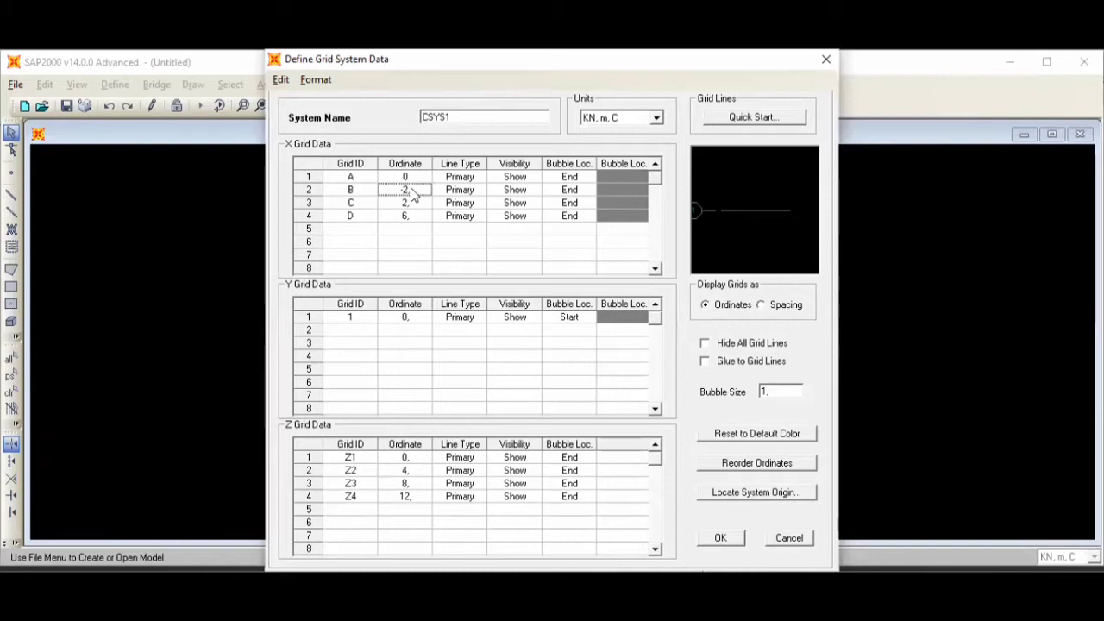
{"action": "type", "text": "4"}
{"action": "left_click", "coordinate": [429, 205]}
{"action": "type", "text": "7"}
{"action": "left_click", "coordinate": [417, 218]}
{"action": "type", "text": "11"}
{"action": "key", "text": "Return"}
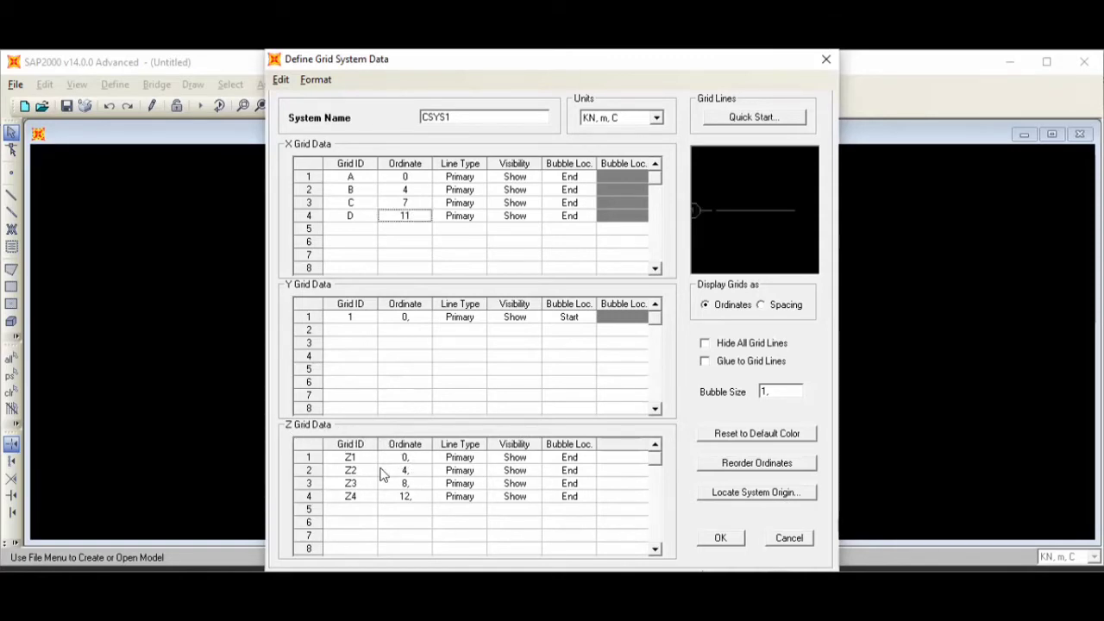
Set the Z grid ordinates of Z3 to 7,5 and Z4 to 10,5, and accept the grid data
{"action": "left_click", "coordinate": [410, 488]}
{"action": "type", "text": "7.5"}
{"action": "left_click", "coordinate": [410, 499]}
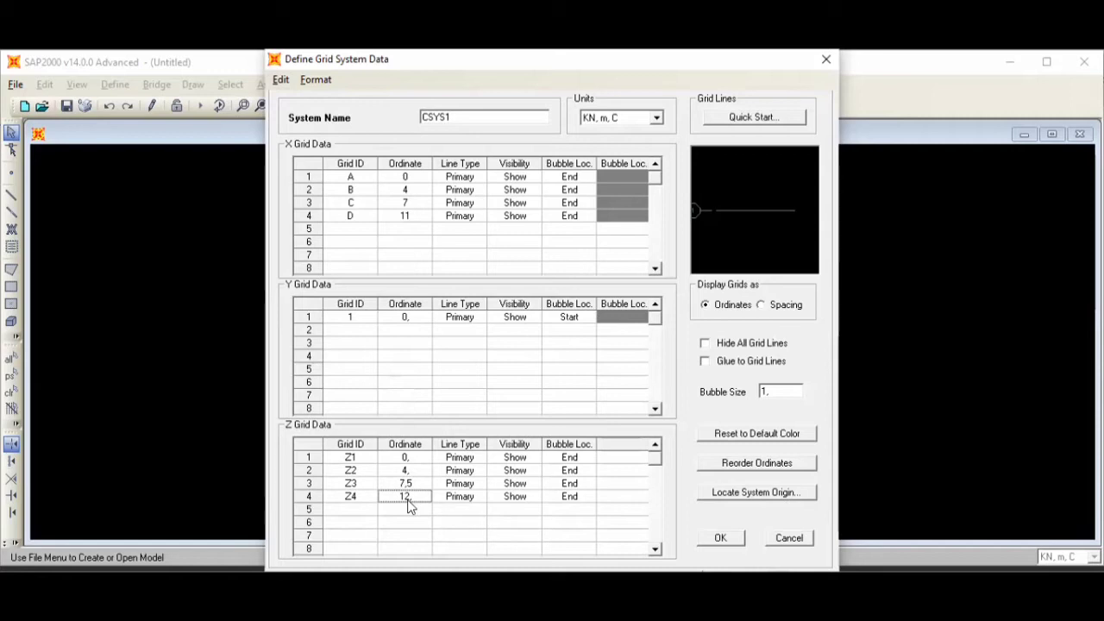
{"action": "type", "text": "10,5"}
{"action": "left_click", "coordinate": [721, 539]}
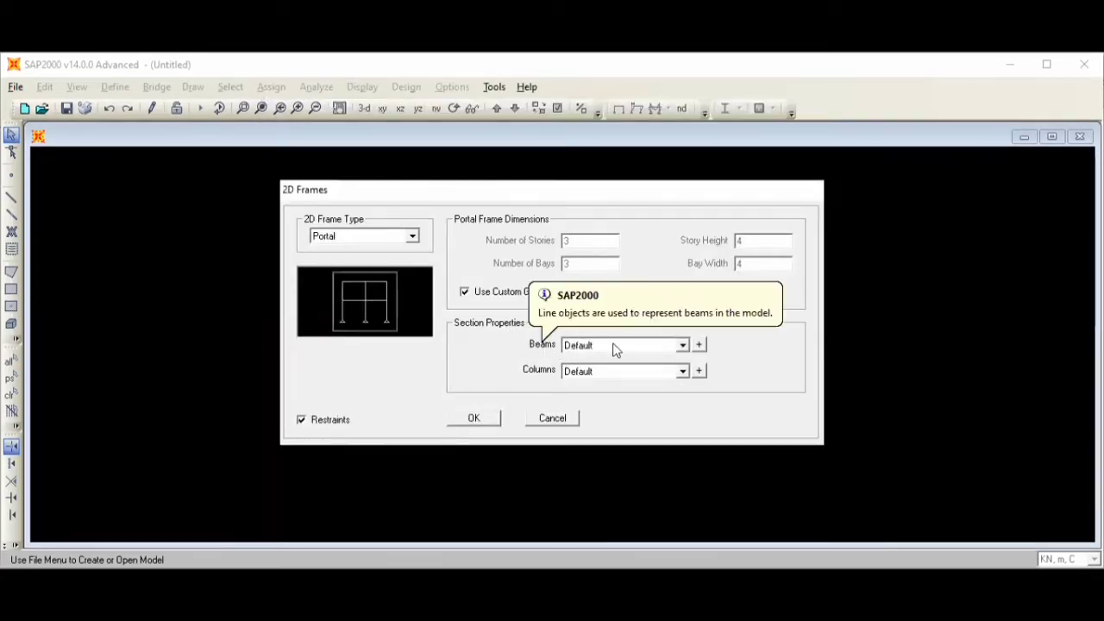
Add a new rectangular concrete frame section for the beams and name it BALOK 7
{"action": "left_click", "coordinate": [699, 345]}
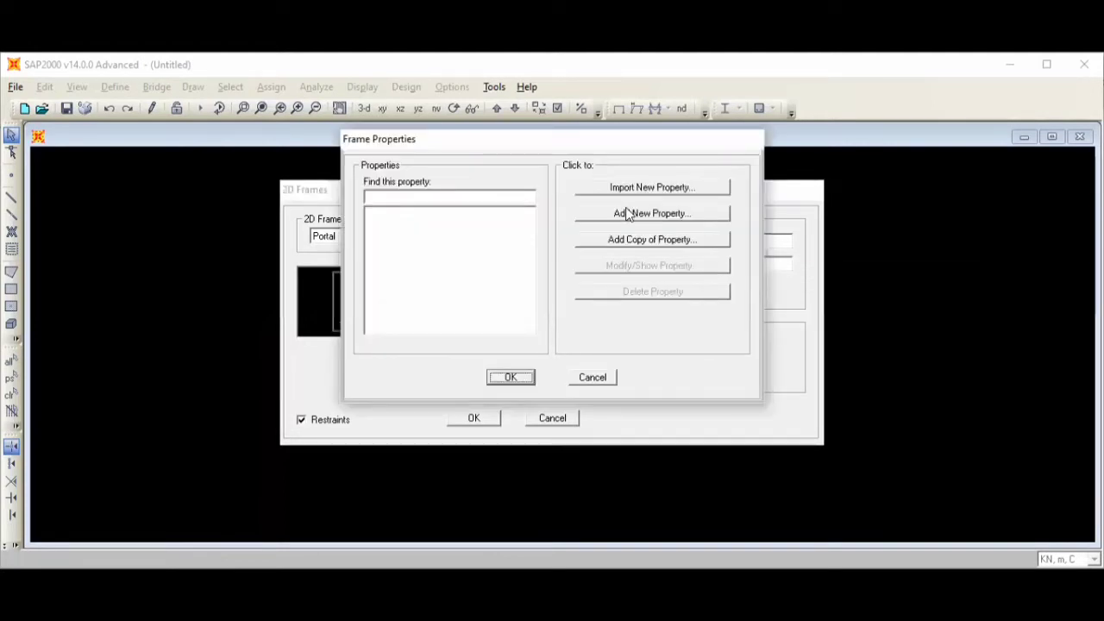
{"action": "left_click", "coordinate": [627, 214]}
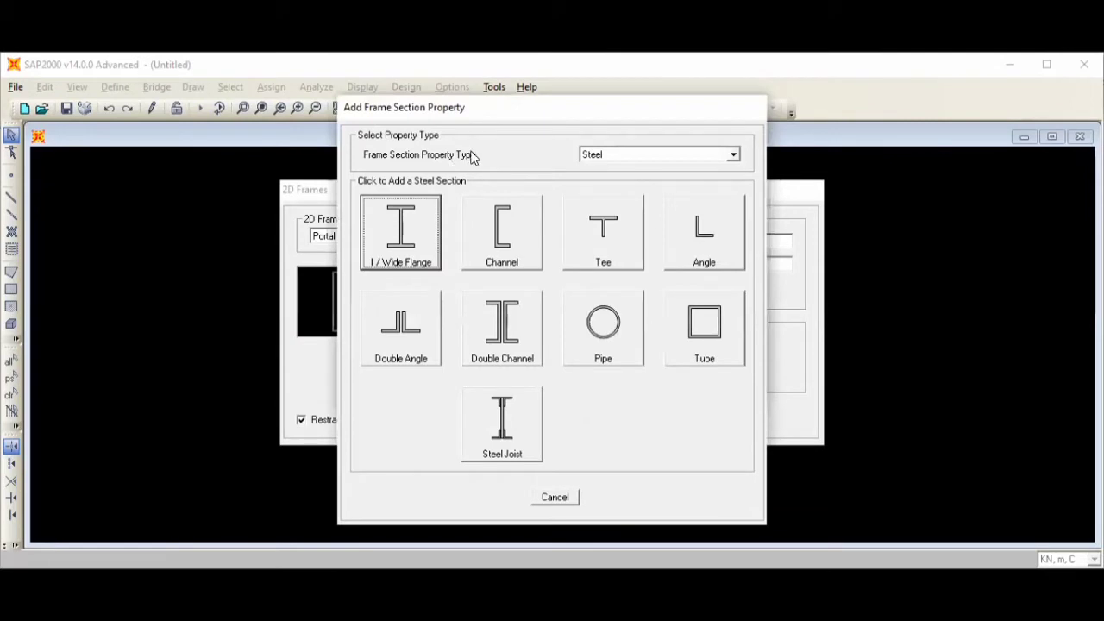
{"action": "left_click", "coordinate": [595, 157]}
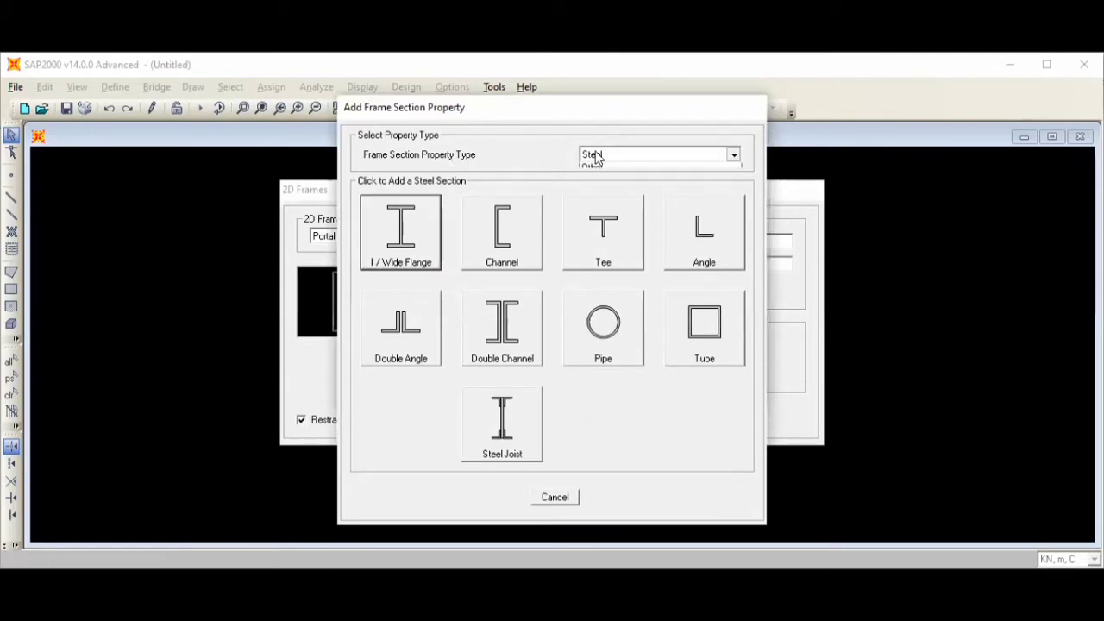
{"action": "left_click", "coordinate": [600, 178]}
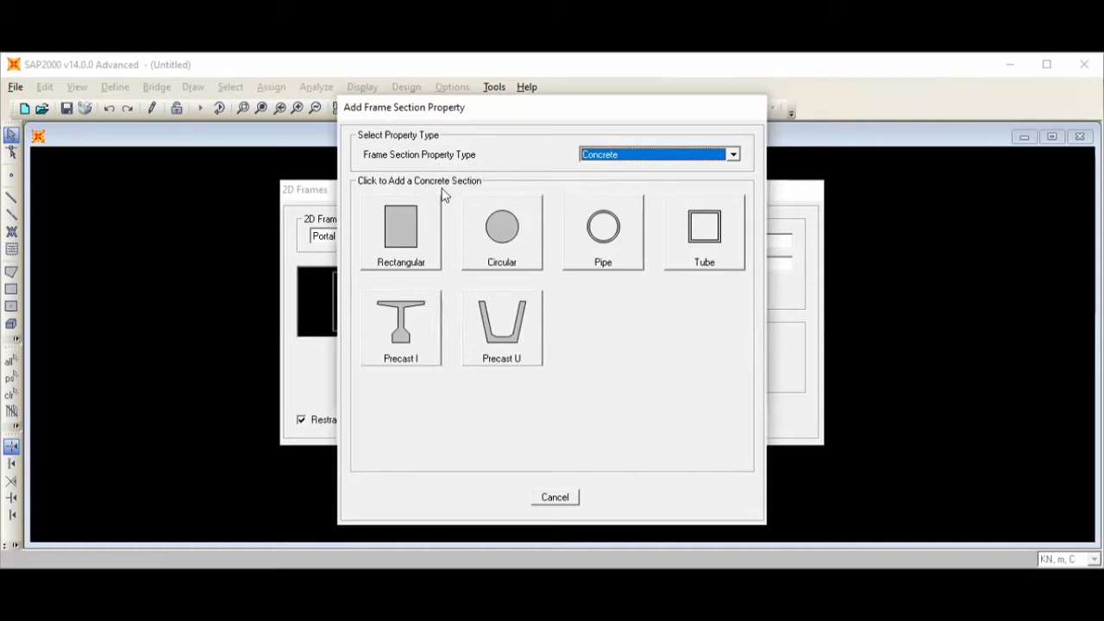
{"action": "left_click", "coordinate": [401, 239]}
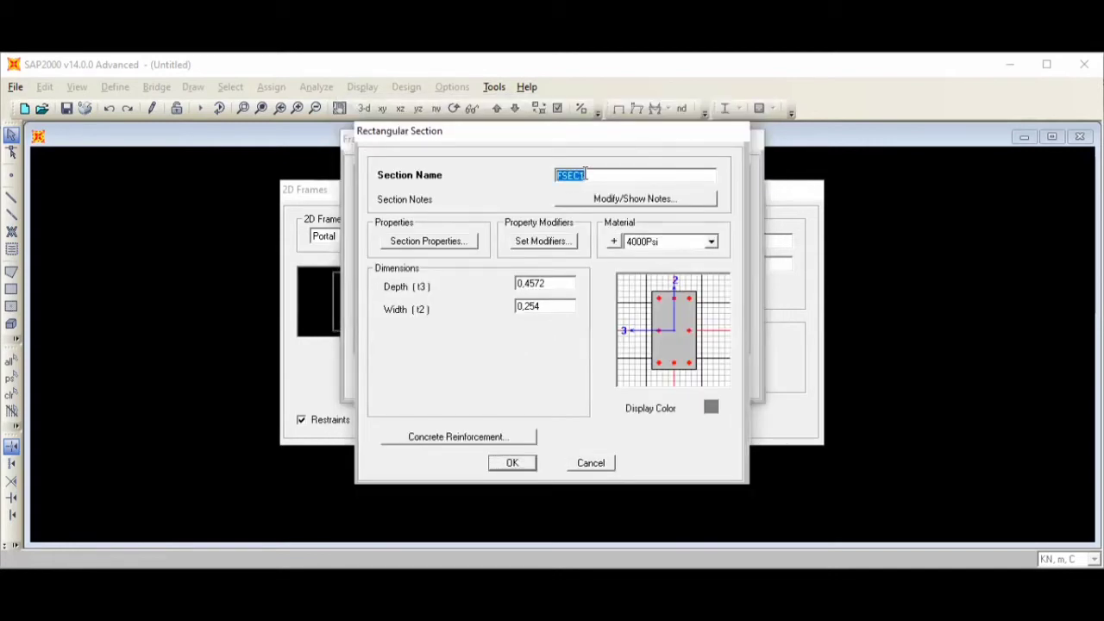
{"action": "type", "text": "BALOK 7"}
Add a new material named BETON with type Concrete and a weight per unit volume of 24
{"action": "left_click", "coordinate": [614, 241]}
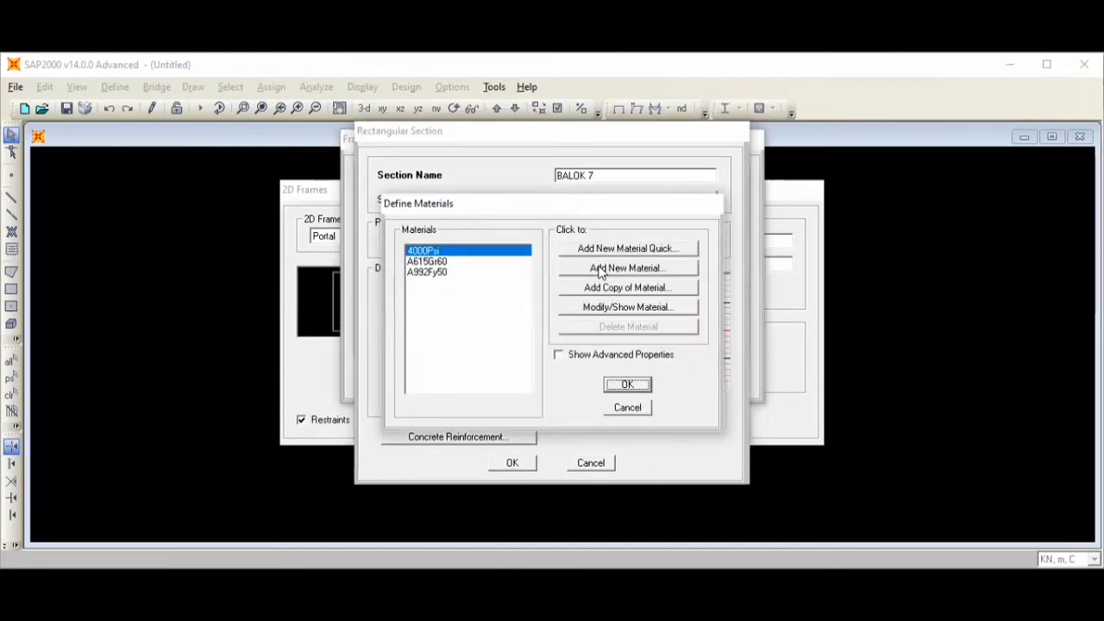
{"action": "left_click", "coordinate": [601, 269]}
{"action": "double_click", "coordinate": [608, 131]}
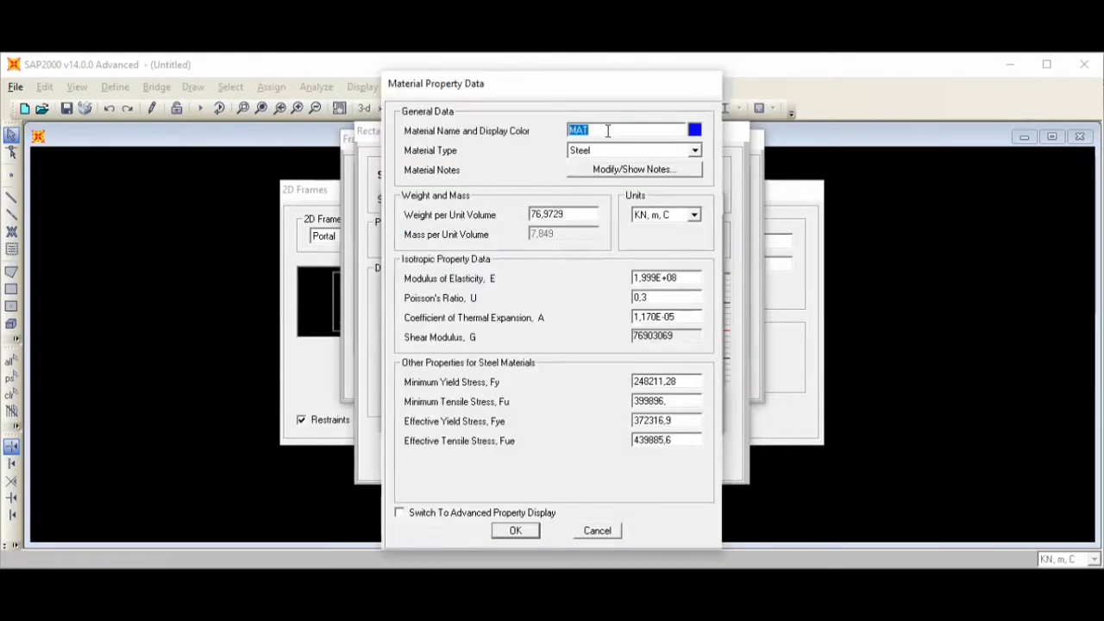
{"action": "type", "text": "BETON"}
{"action": "left_click", "coordinate": [627, 151]}
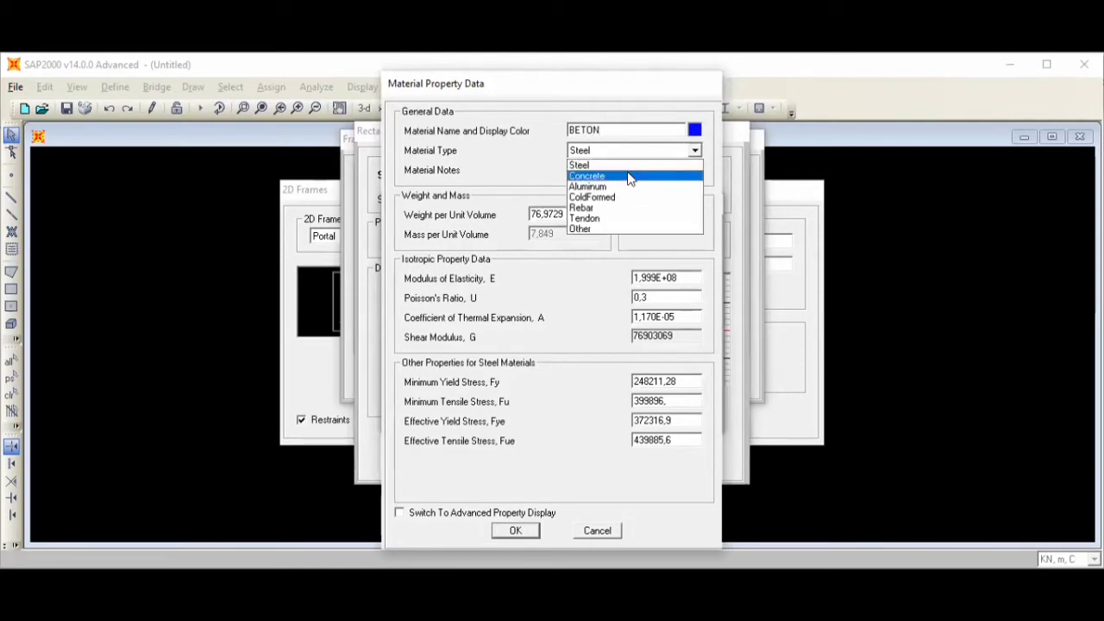
{"action": "left_click", "coordinate": [629, 177]}
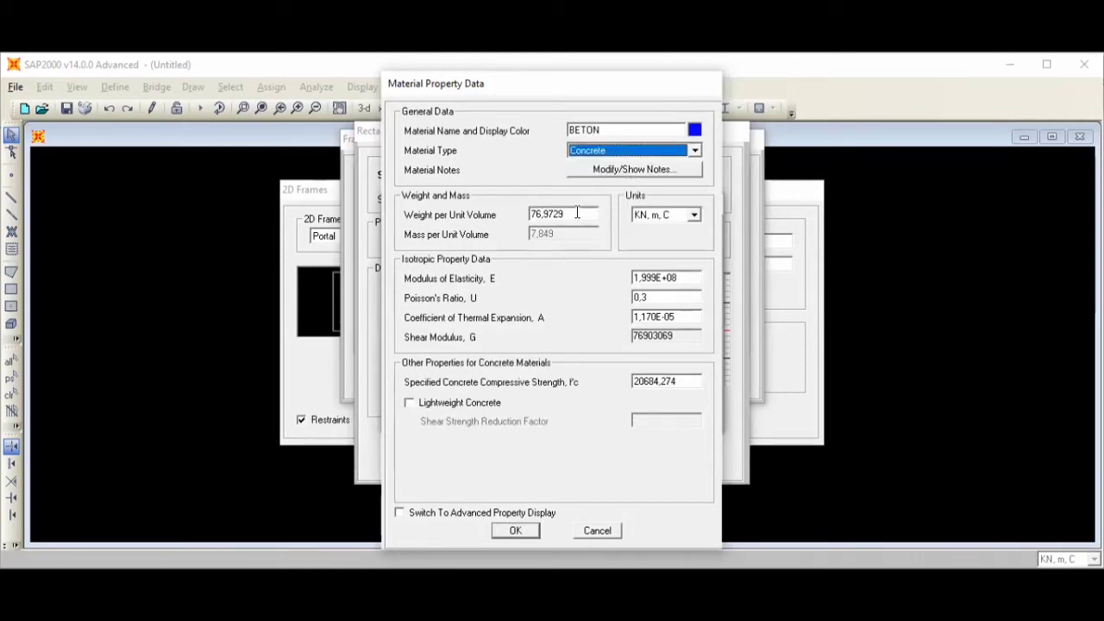
{"action": "double_click", "coordinate": [577, 214]}
{"action": "type", "text": "24"}
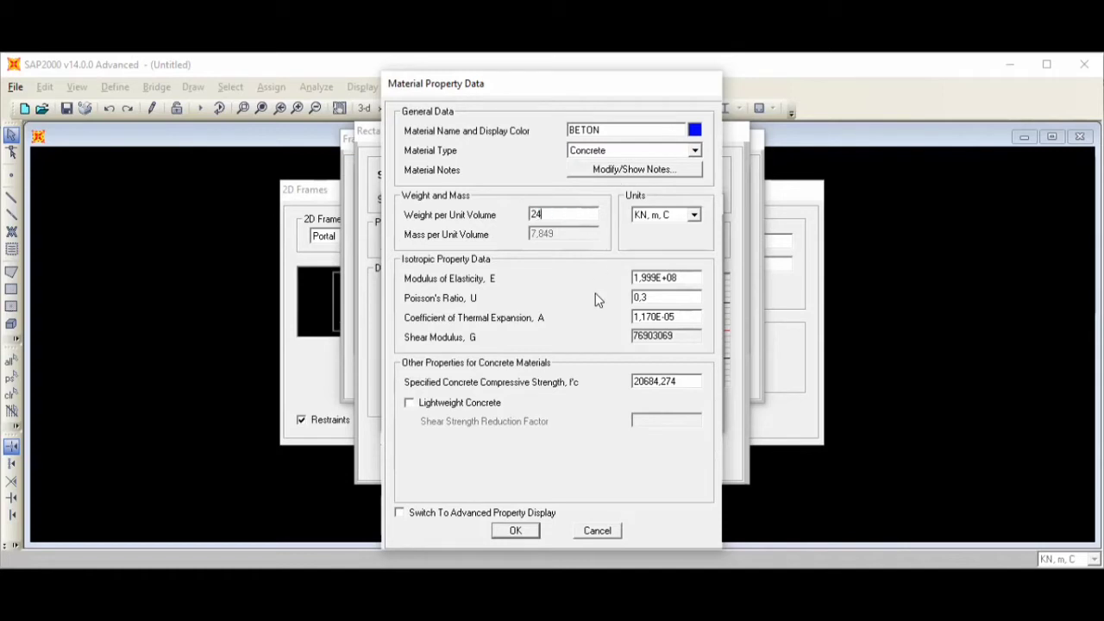
{"action": "left_click", "coordinate": [515, 531]}
{"action": "left_click", "coordinate": [638, 386]}
Assign material BETON to the BALOK 7 section and set its depth to 0,4 and width to 0,3
{"action": "left_click", "coordinate": [663, 241]}
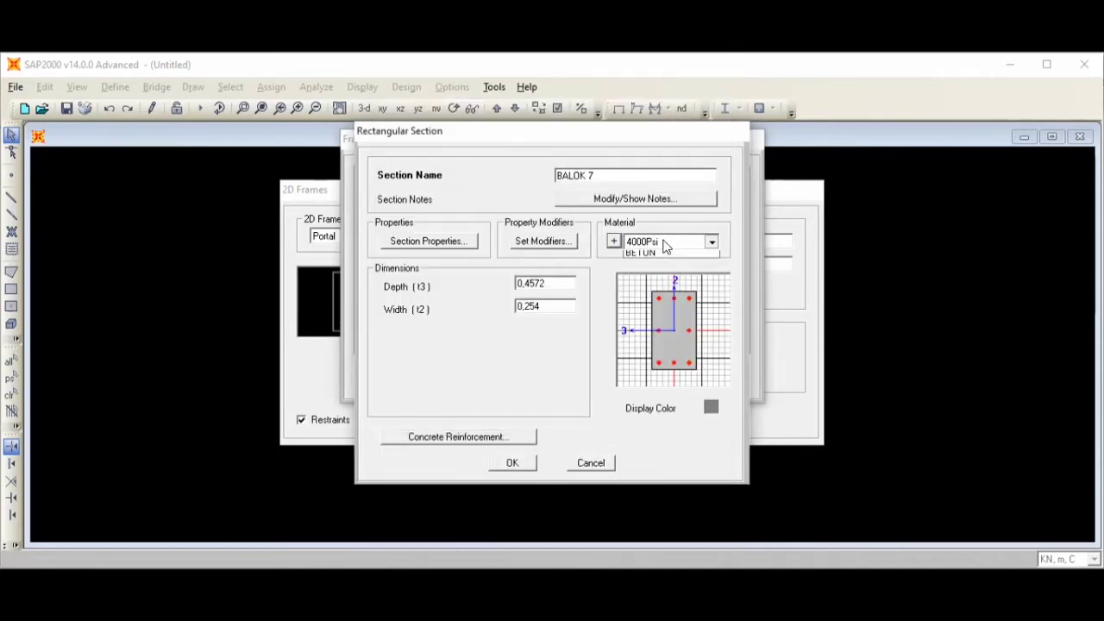
{"action": "left_click", "coordinate": [661, 289]}
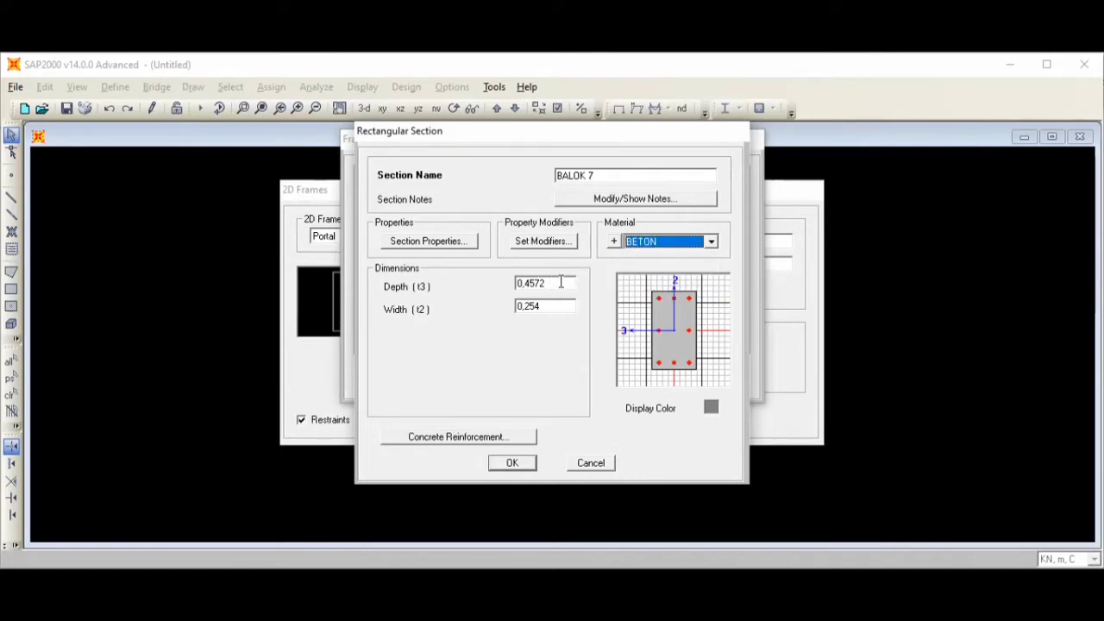
{"action": "double_click", "coordinate": [560, 282]}
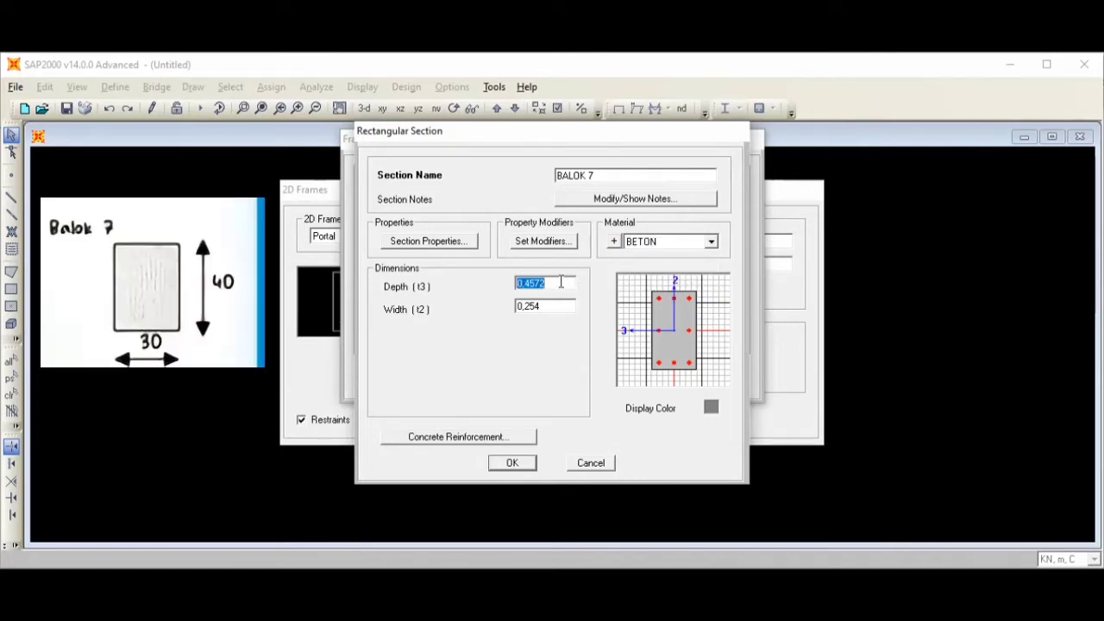
{"action": "type", "text": "0,4"}
{"action": "double_click", "coordinate": [553, 308]}
{"action": "type", "text": "0,"}
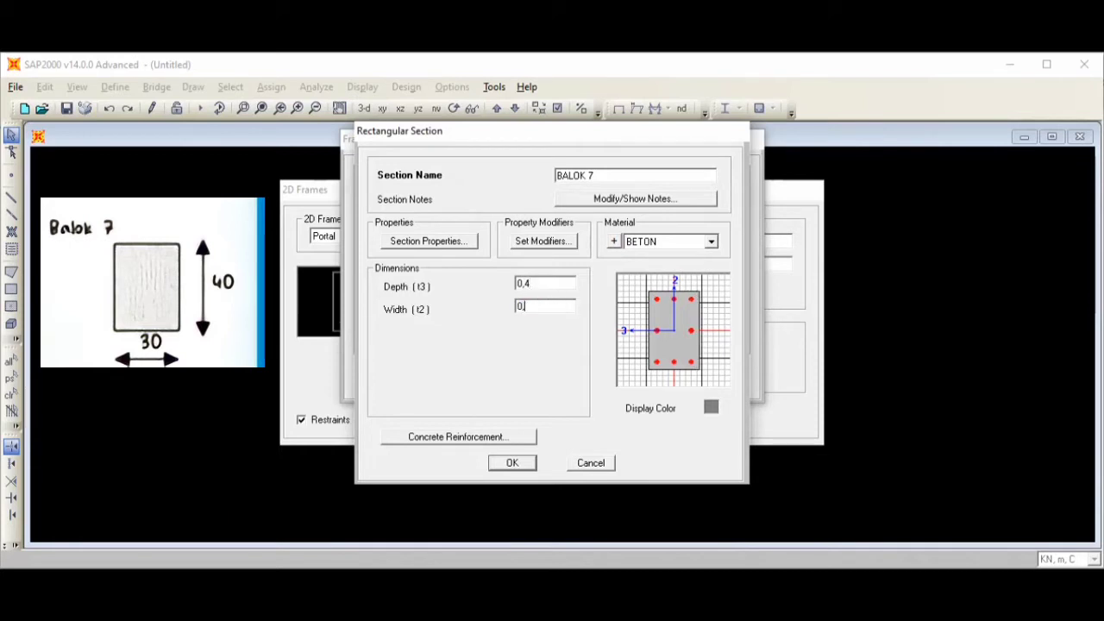
{"action": "type", "text": "3"}
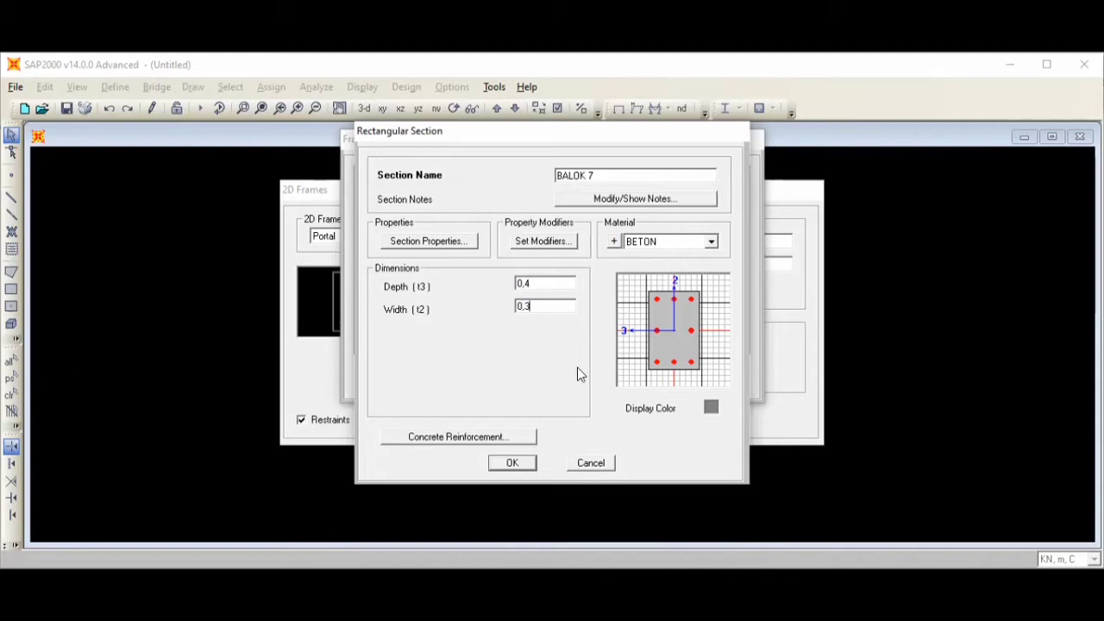
Set the concrete reinforcement design type of BALOK 7 to Beam (M3 Design Only)
{"action": "left_click", "coordinate": [497, 439]}
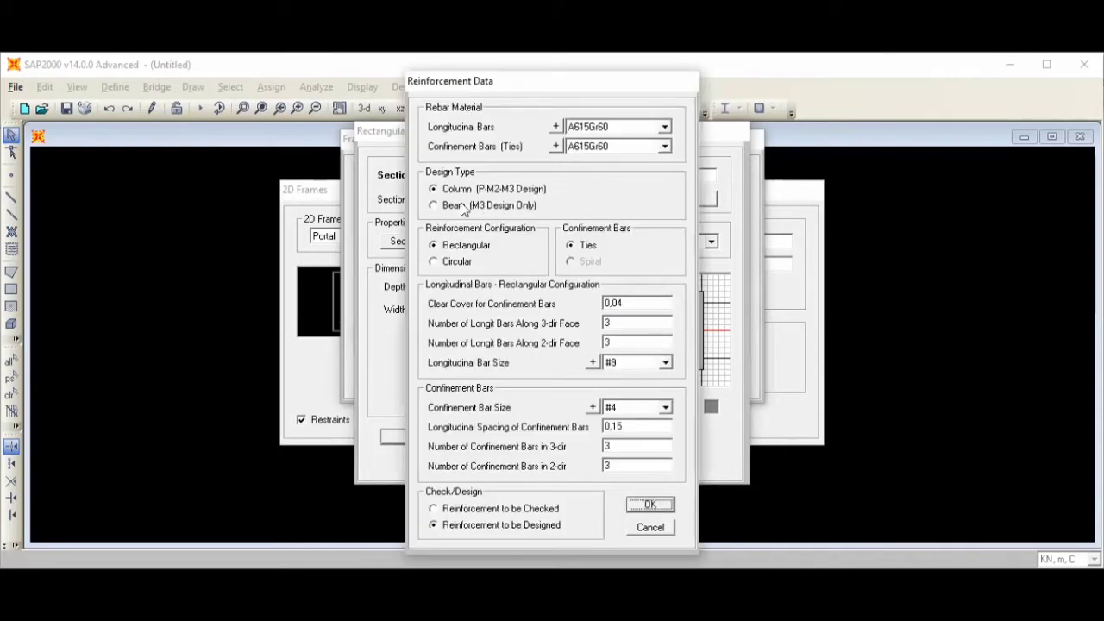
{"action": "left_click", "coordinate": [464, 207]}
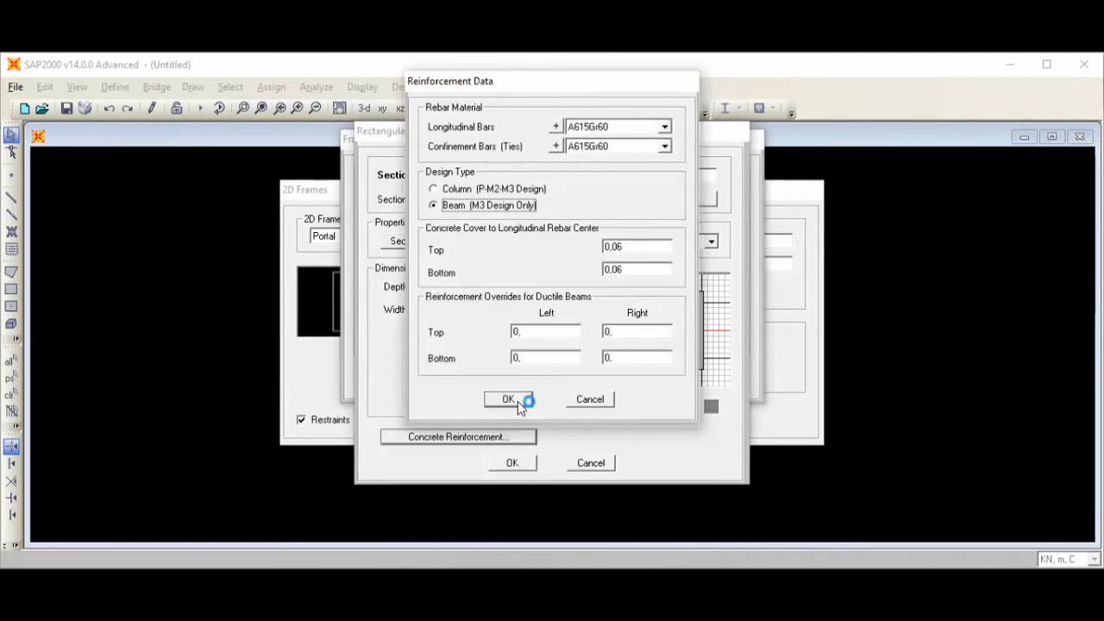
{"action": "left_click", "coordinate": [518, 400]}
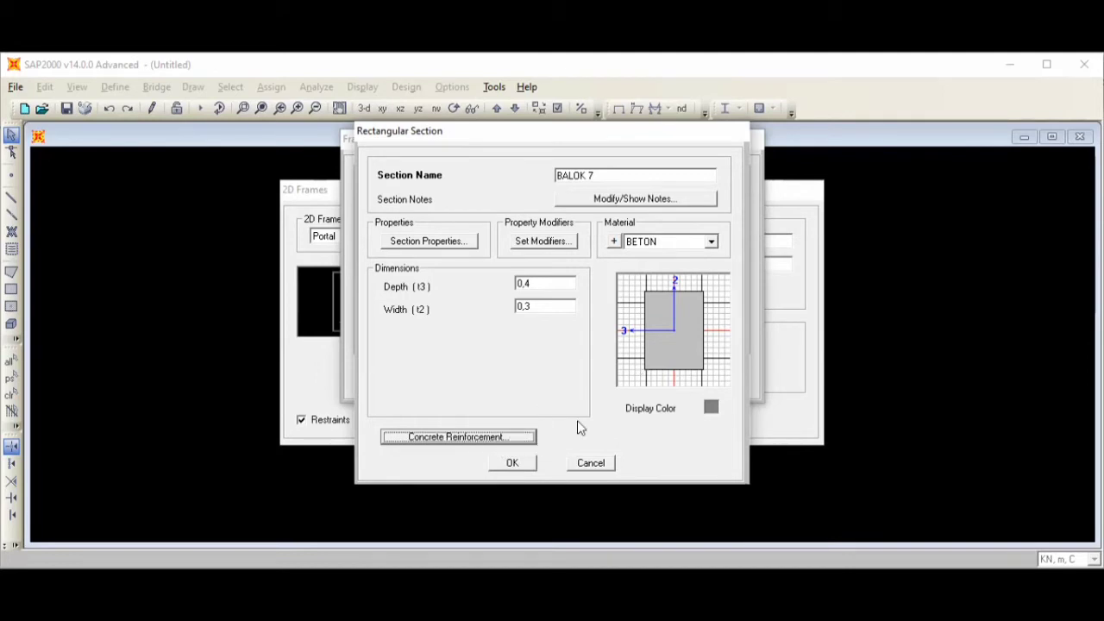
Give BALOK 7 a bright pink display color and accept the section
{"action": "left_click", "coordinate": [712, 407]}
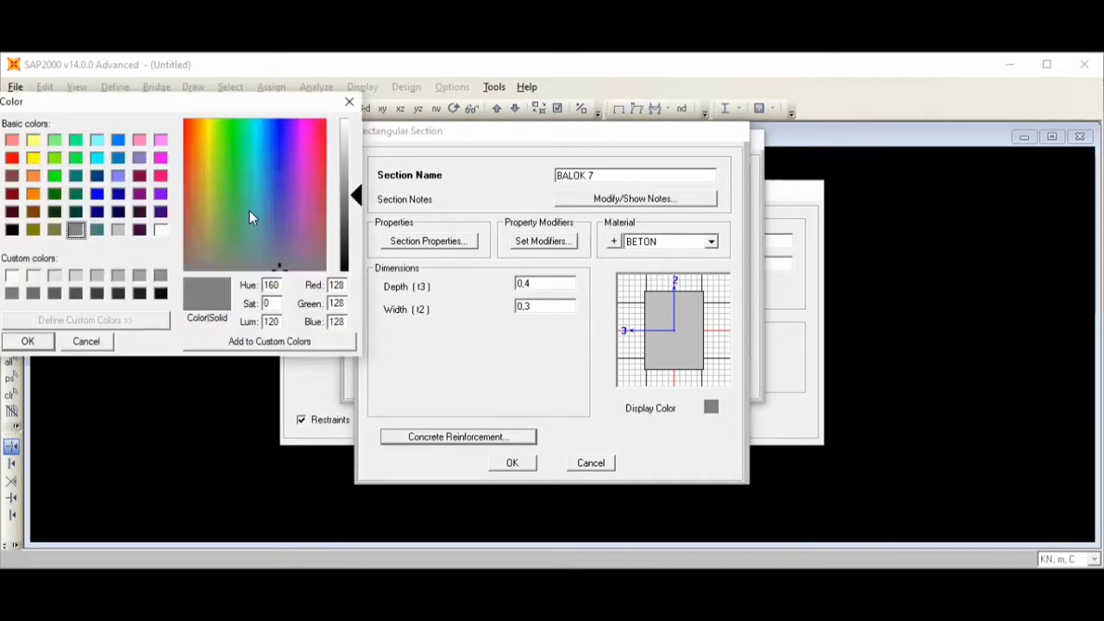
{"action": "left_click", "coordinate": [160, 176]}
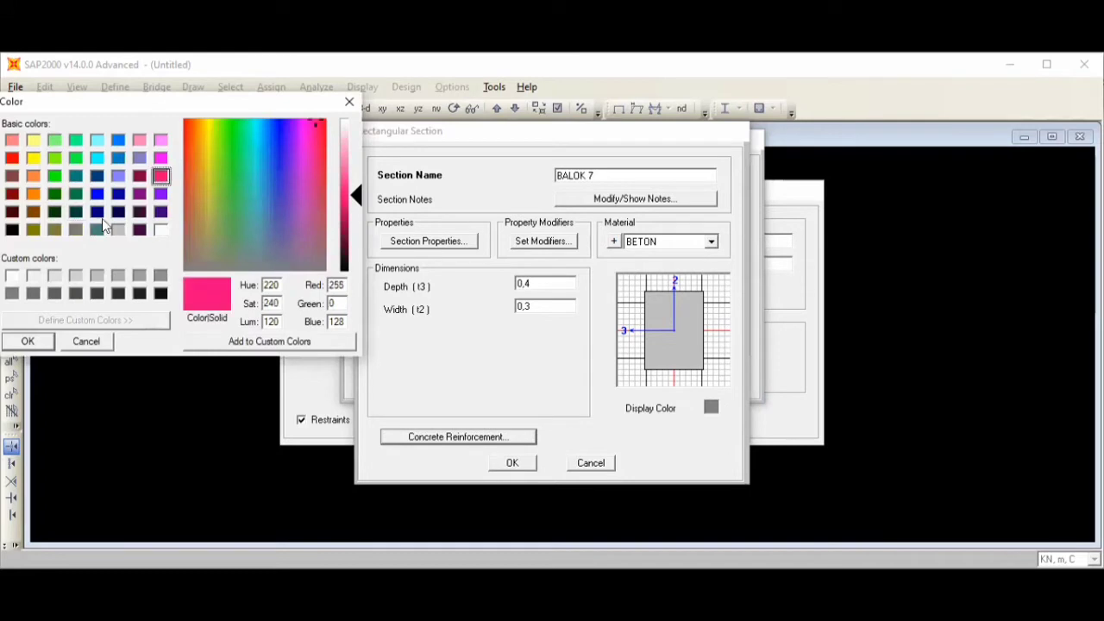
{"action": "left_click", "coordinate": [17, 342]}
{"action": "left_click", "coordinate": [513, 466]}
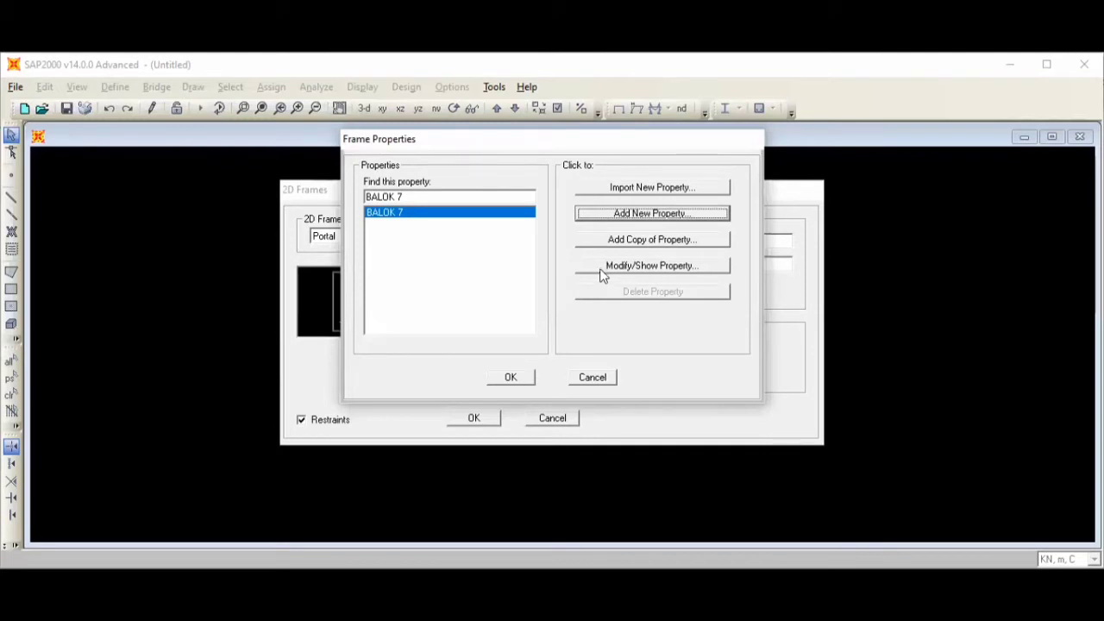
Add a precast concrete I section named BALOK 1-6 with a light pink display color
{"action": "left_click", "coordinate": [696, 214]}
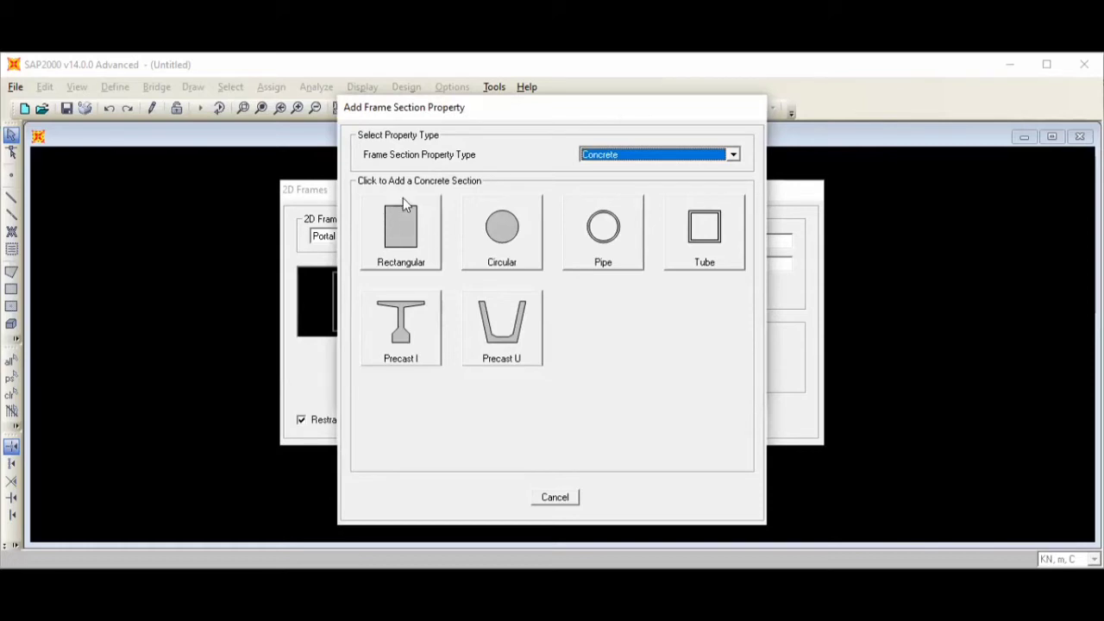
{"action": "left_click", "coordinate": [408, 311]}
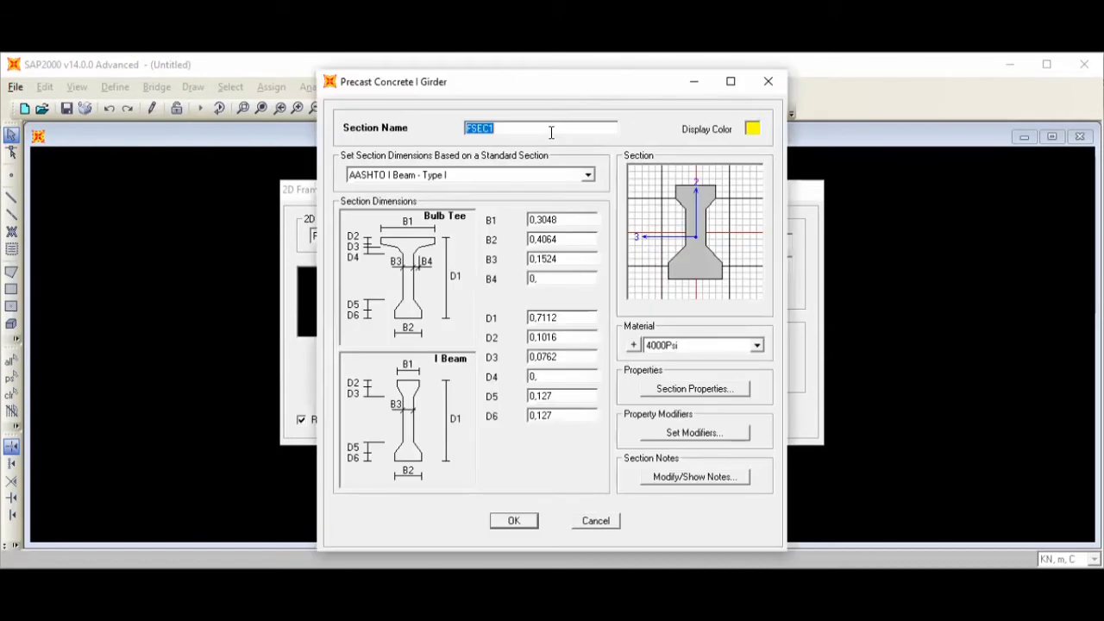
{"action": "type", "text": "BALOK 1-6"}
{"action": "left_click", "coordinate": [752, 129]}
{"action": "left_click", "coordinate": [161, 140]}
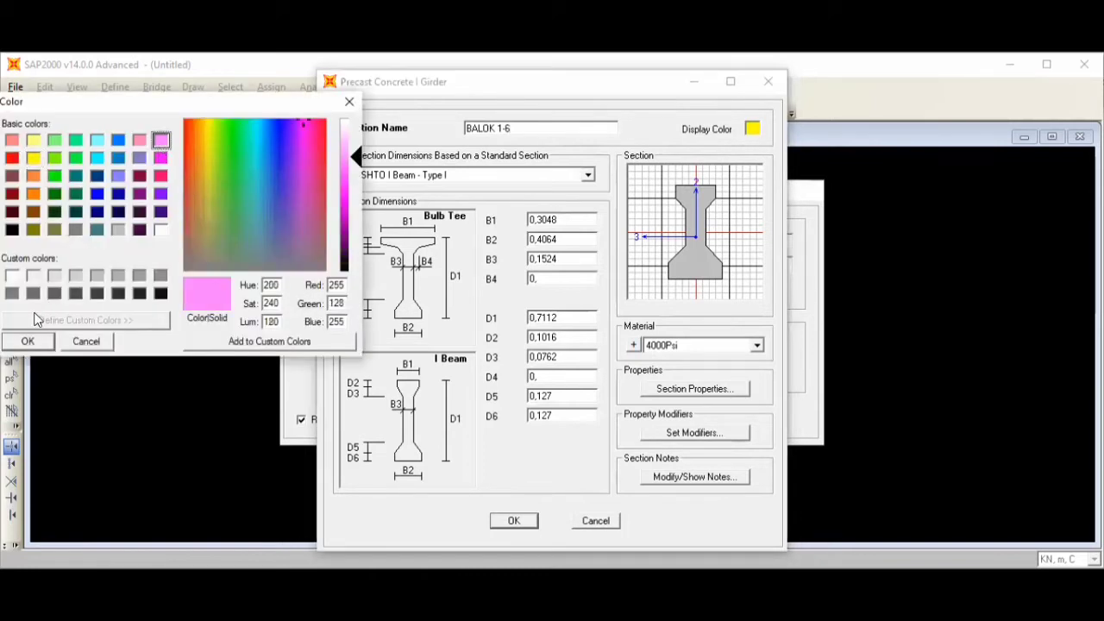
{"action": "left_click", "coordinate": [26, 343]}
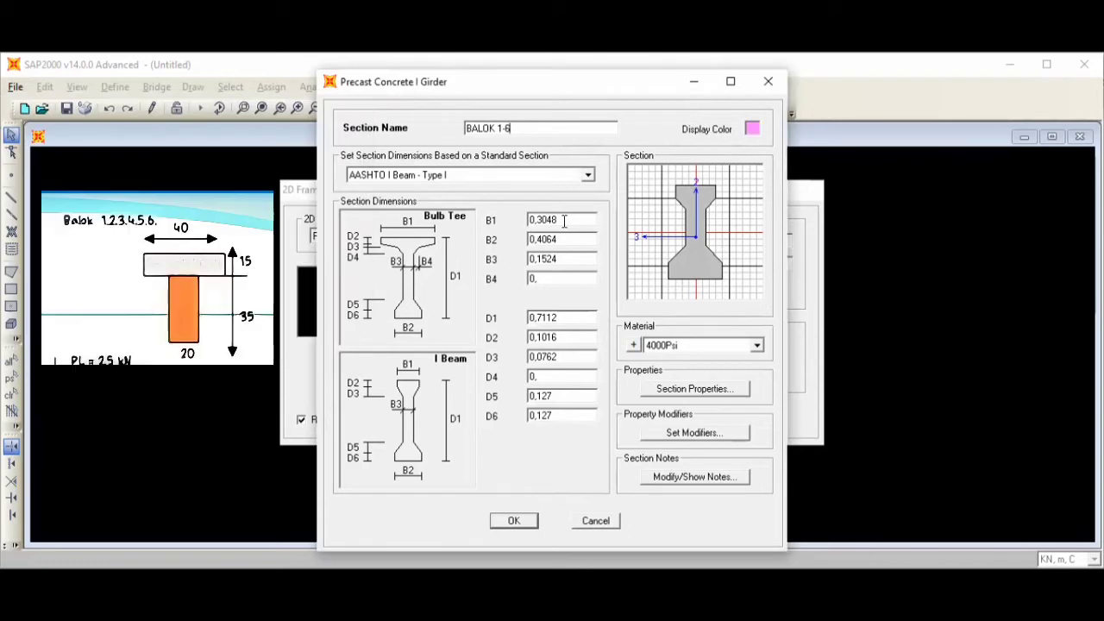
Set the BALOK 1-6 width dimensions to B1 0,4, B2 0,2, B3 0,2 and B4 0
{"action": "double_click", "coordinate": [564, 222]}
{"action": "type", "text": "0,4"}
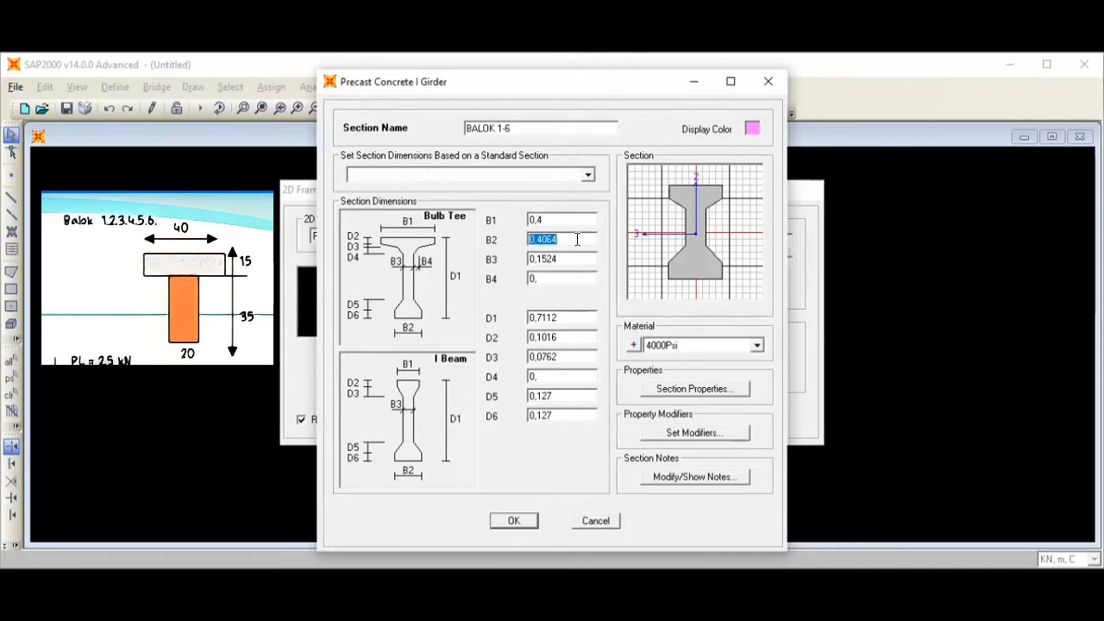
{"action": "type", "text": "0,2"}
{"action": "key", "text": "Tab"}
{"action": "type", "text": "0,2"}
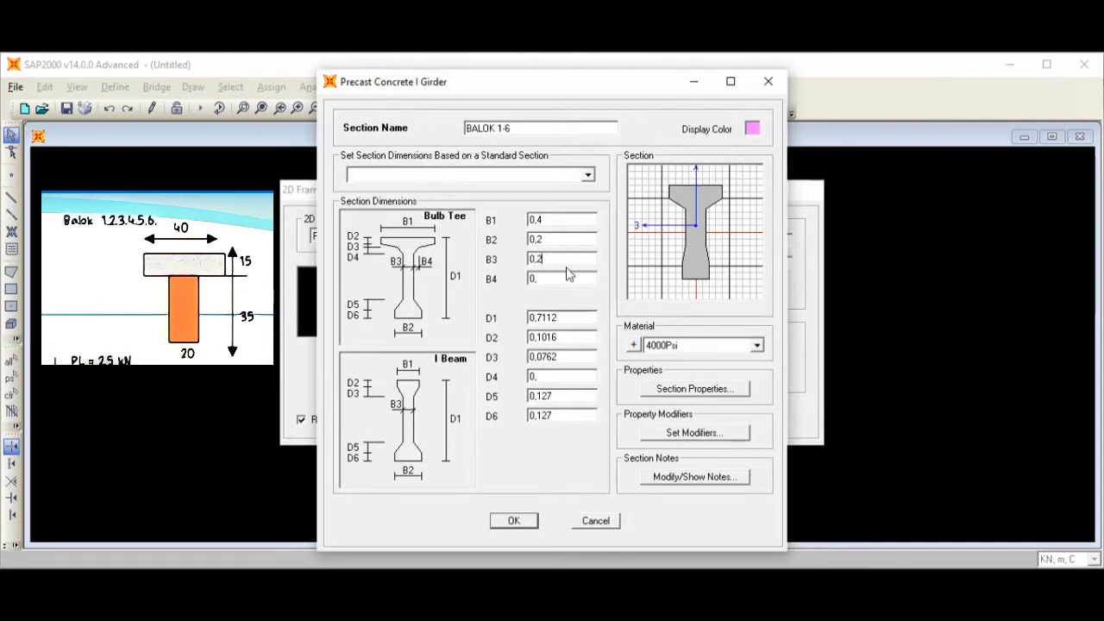
{"action": "key", "text": "Tab"}
{"action": "type", "text": "0"}
{"action": "key", "text": "Tab"}
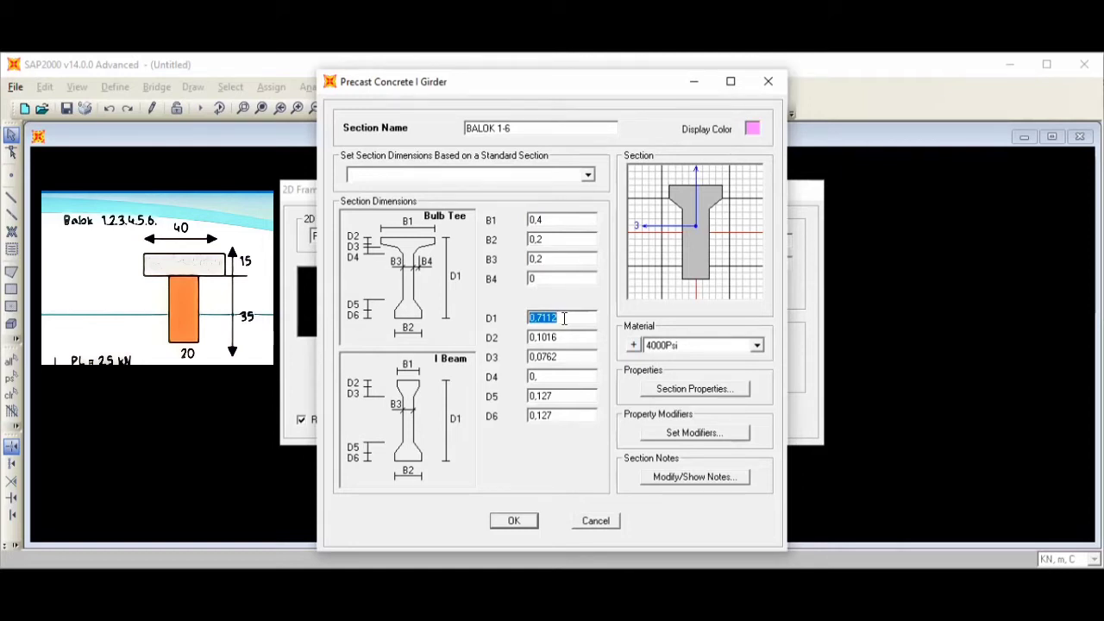
Set the BALOK 1-6 depth dimensions to D1 0,5, D2 0,15, D3 0, D4 0, D5 0 and D6 0,01
{"action": "type", "text": "0,5"}
{"action": "key", "text": "Tab"}
{"action": "type", "text": "0"}
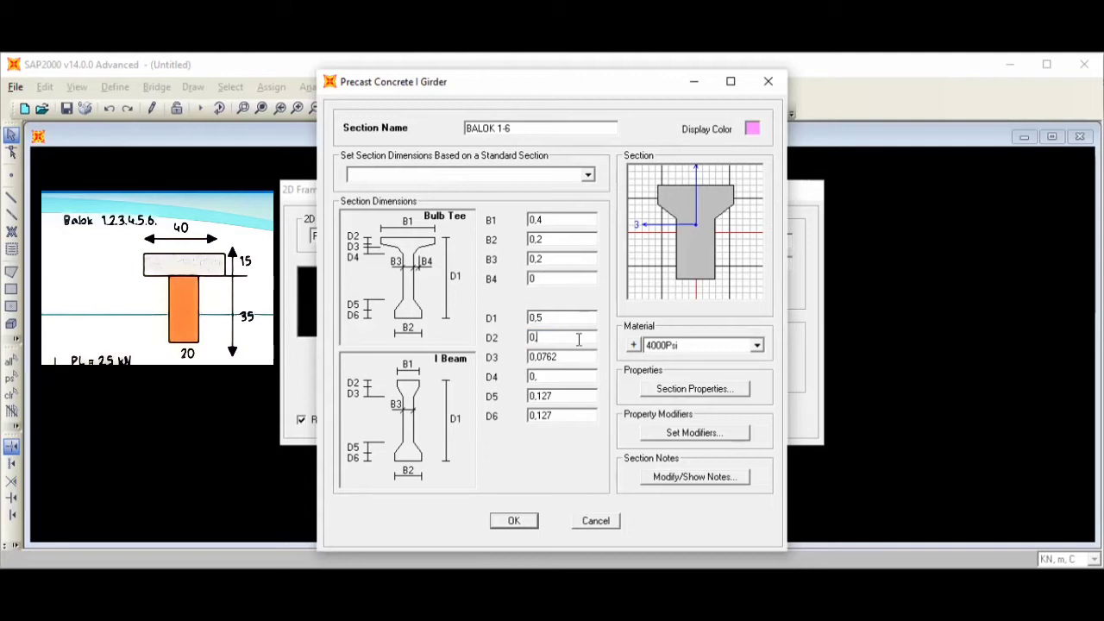
{"action": "type", "text": ",15"}
{"action": "double_click", "coordinate": [552, 356]}
{"action": "type", "text": "0"}
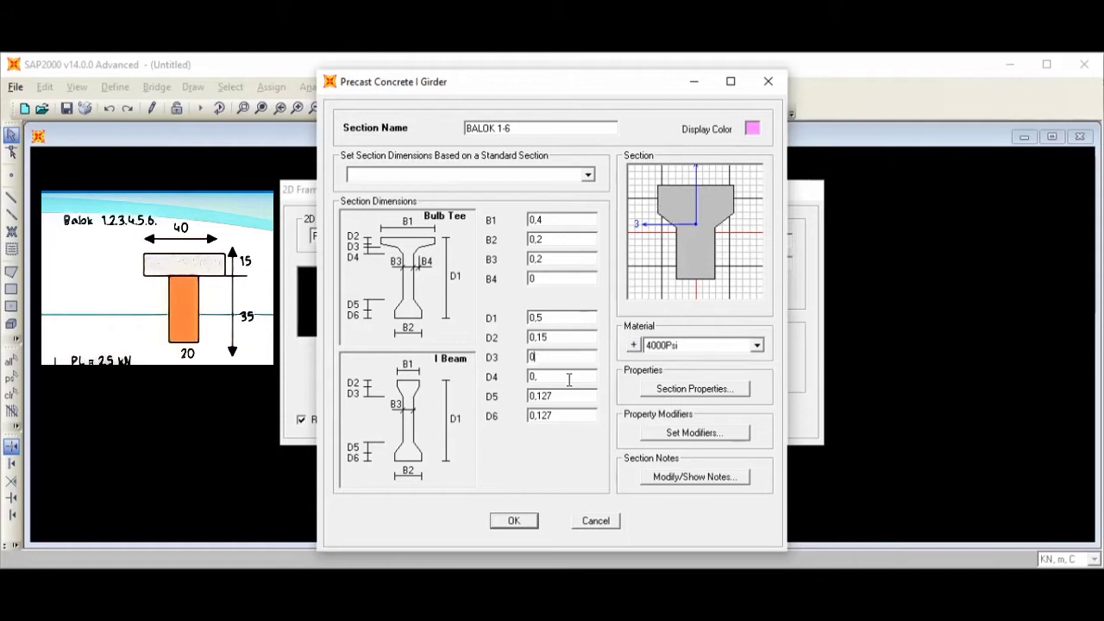
{"action": "key", "text": "BackSpace"}
{"action": "double_click", "coordinate": [566, 396]}
{"action": "type", "text": "0"}
{"action": "double_click", "coordinate": [566, 415]}
{"action": "type", "text": "0,01"}
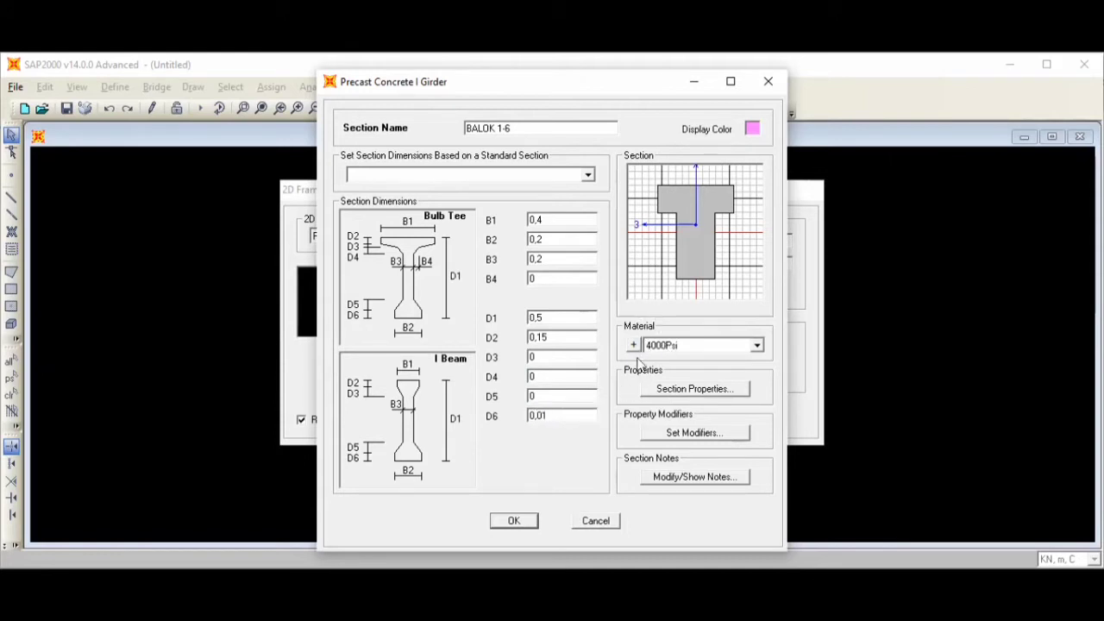
Assign the BETON material to BALOK 1-6, accept the section and return to the 2D frame settings
{"action": "left_click", "coordinate": [684, 349]}
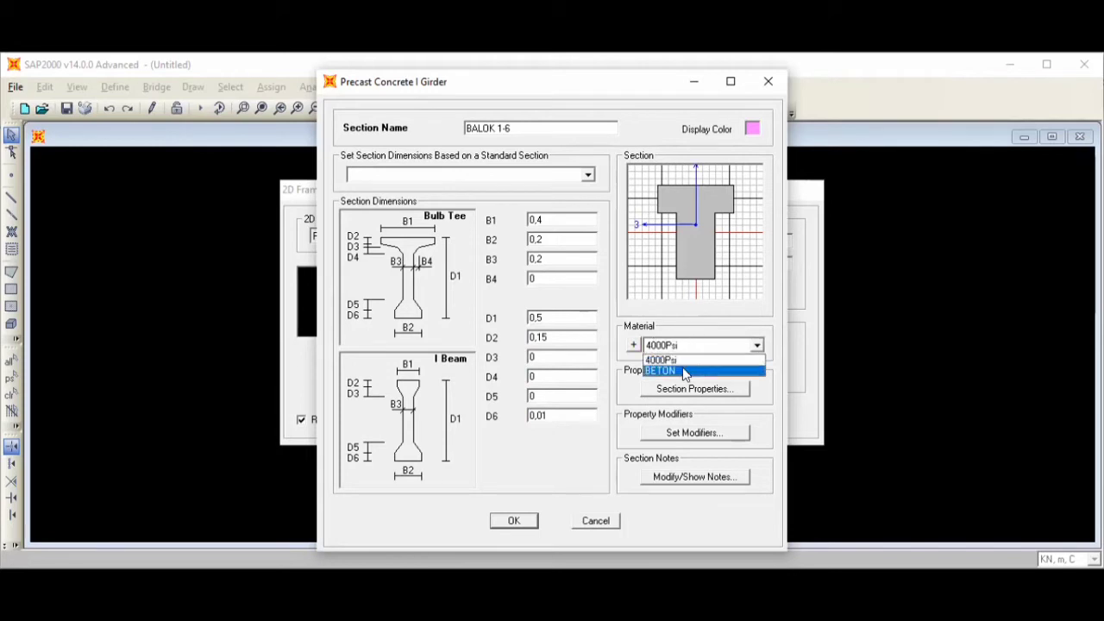
{"action": "left_click", "coordinate": [683, 370]}
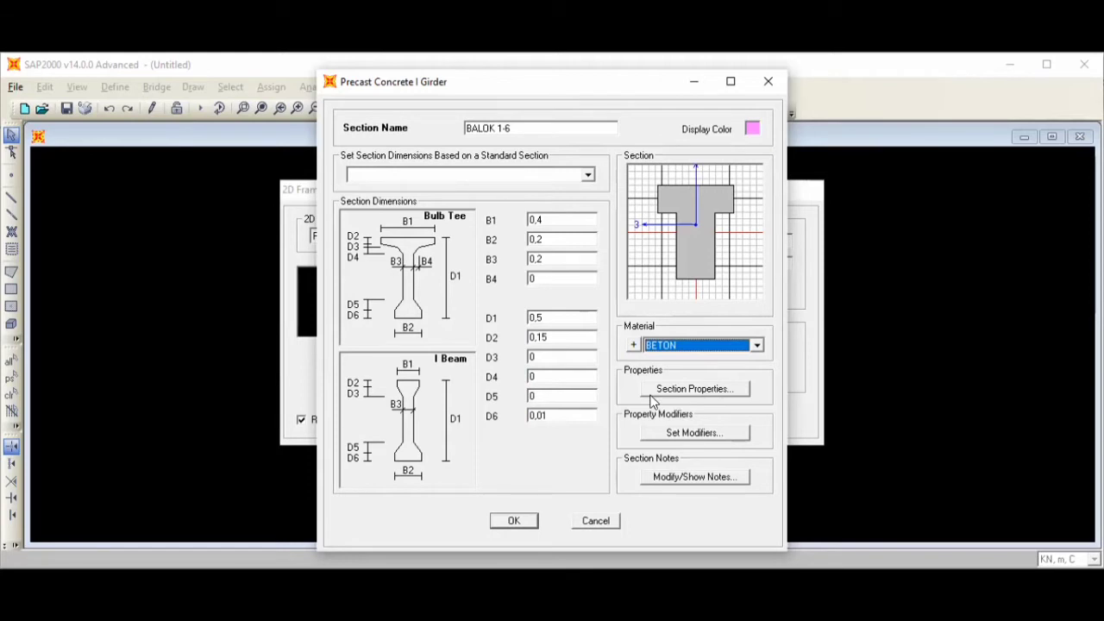
{"action": "left_click", "coordinate": [508, 525]}
{"action": "left_click", "coordinate": [507, 528]}
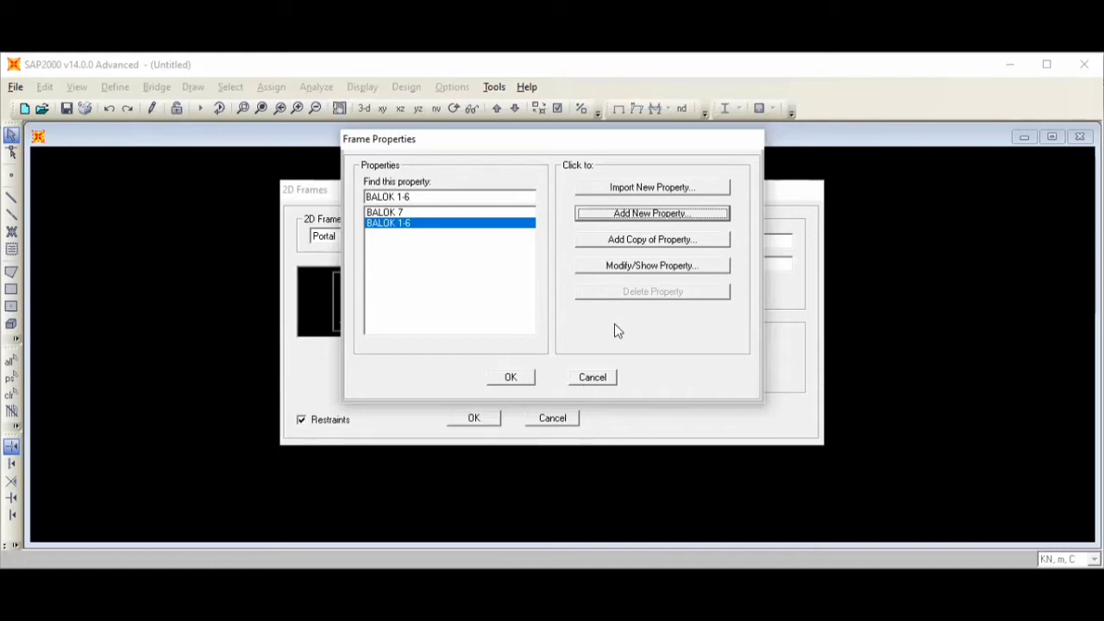
{"action": "left_click", "coordinate": [514, 378]}
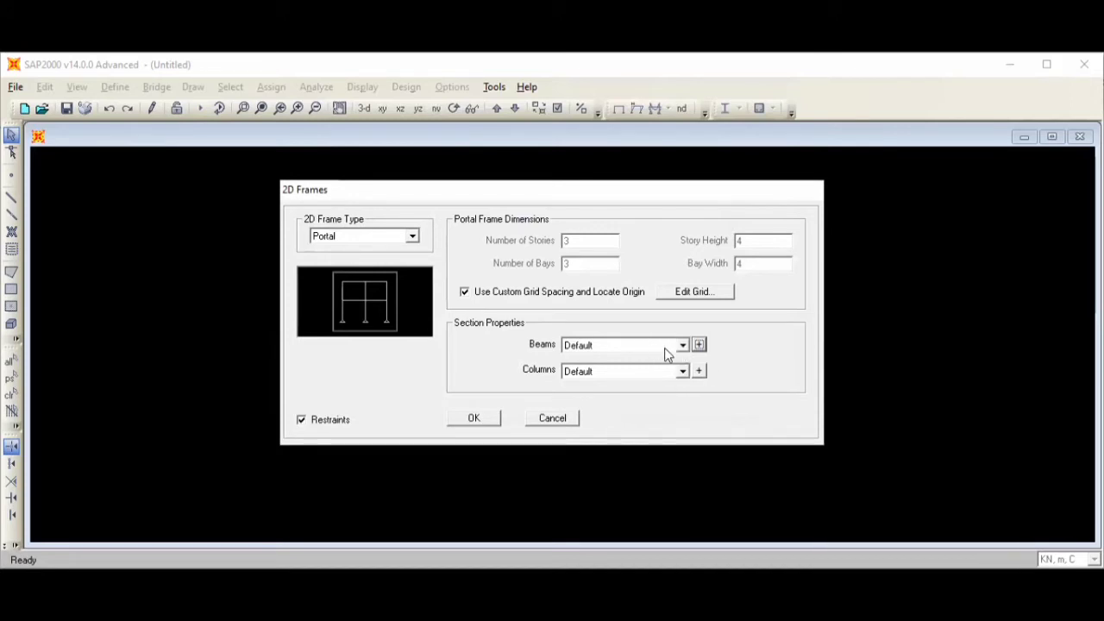
{"action": "left_click", "coordinate": [699, 345]}
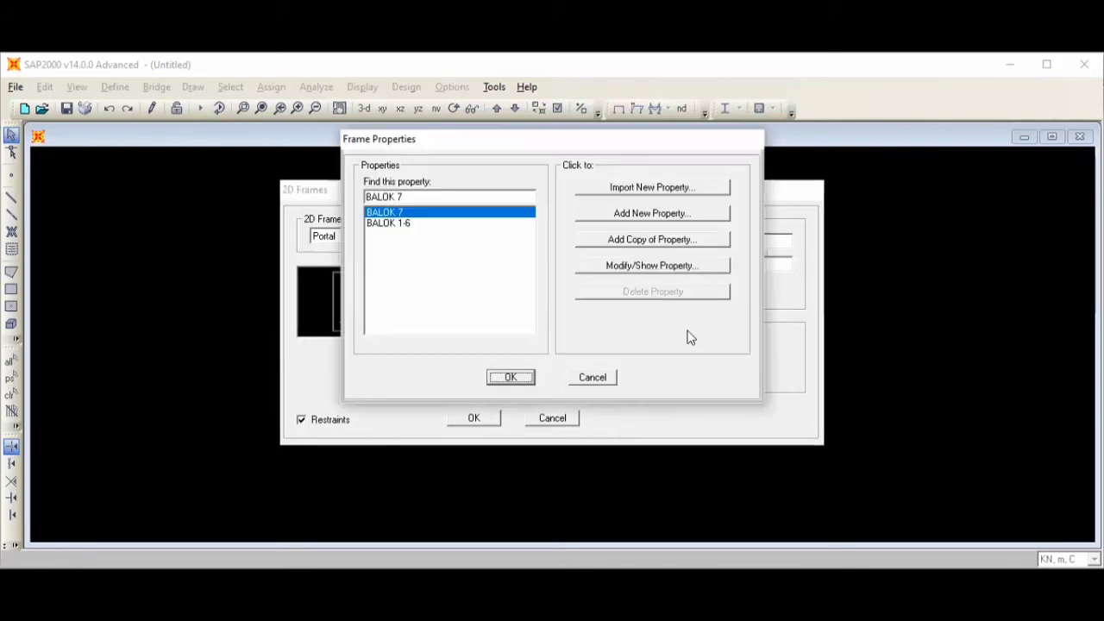
{"action": "left_click", "coordinate": [602, 380]}
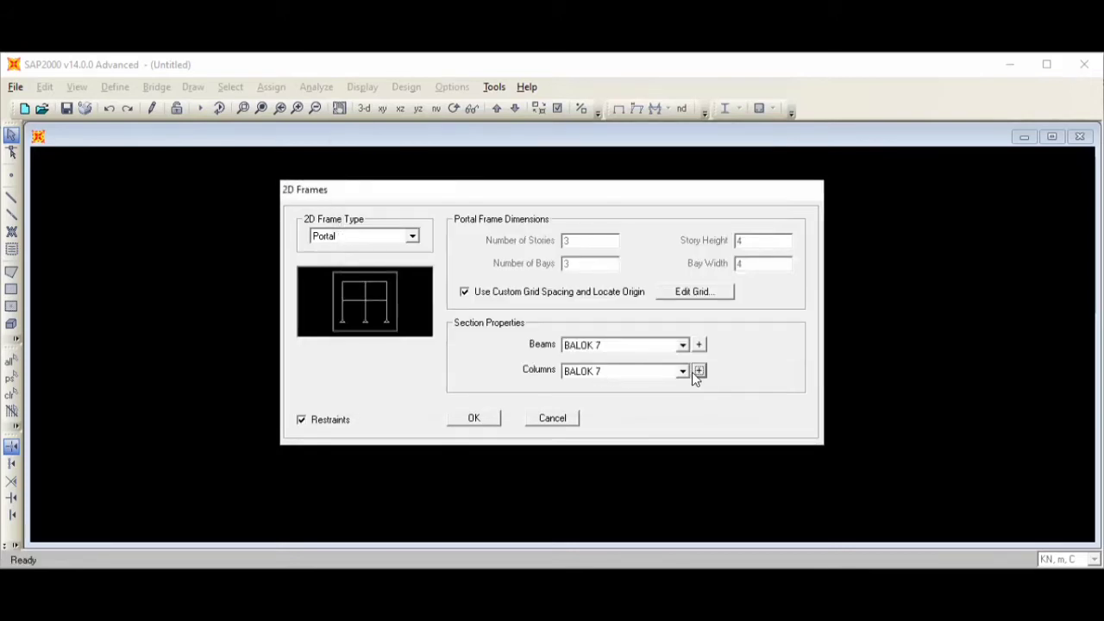
Add a circular concrete column section named KOLOM1-4 with BETON as its material
{"action": "left_click", "coordinate": [698, 371]}
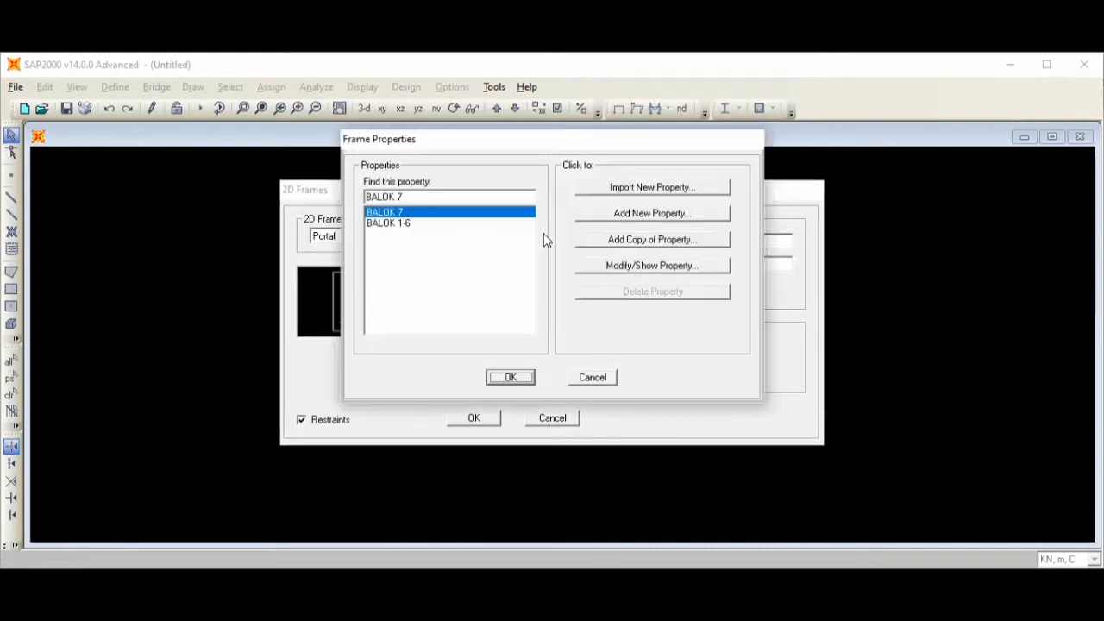
{"action": "left_click", "coordinate": [630, 216]}
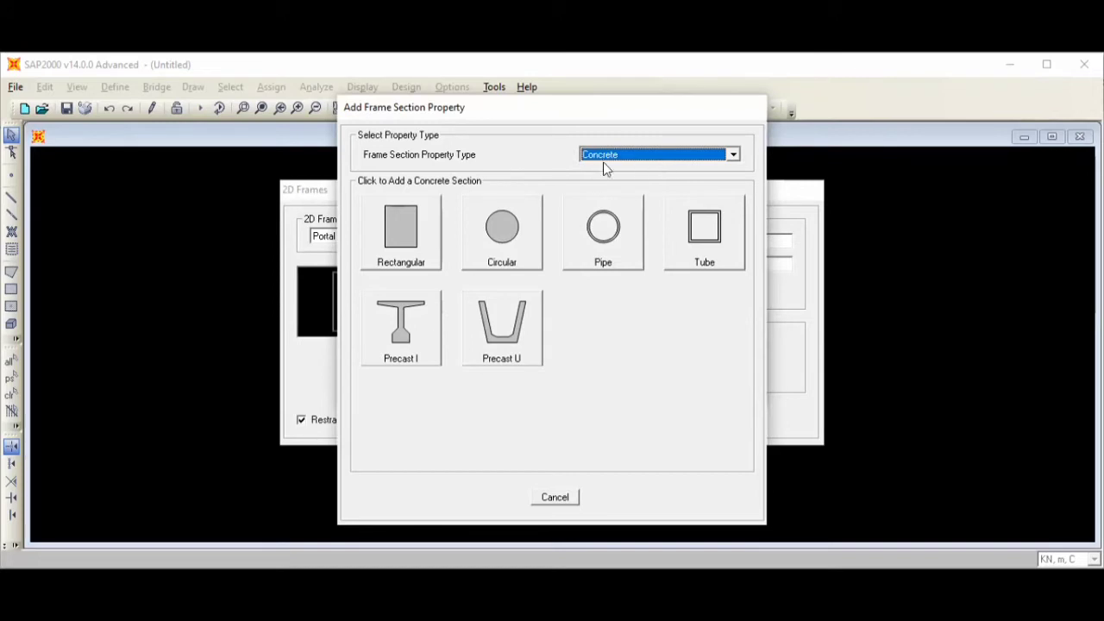
{"action": "left_click", "coordinate": [492, 233]}
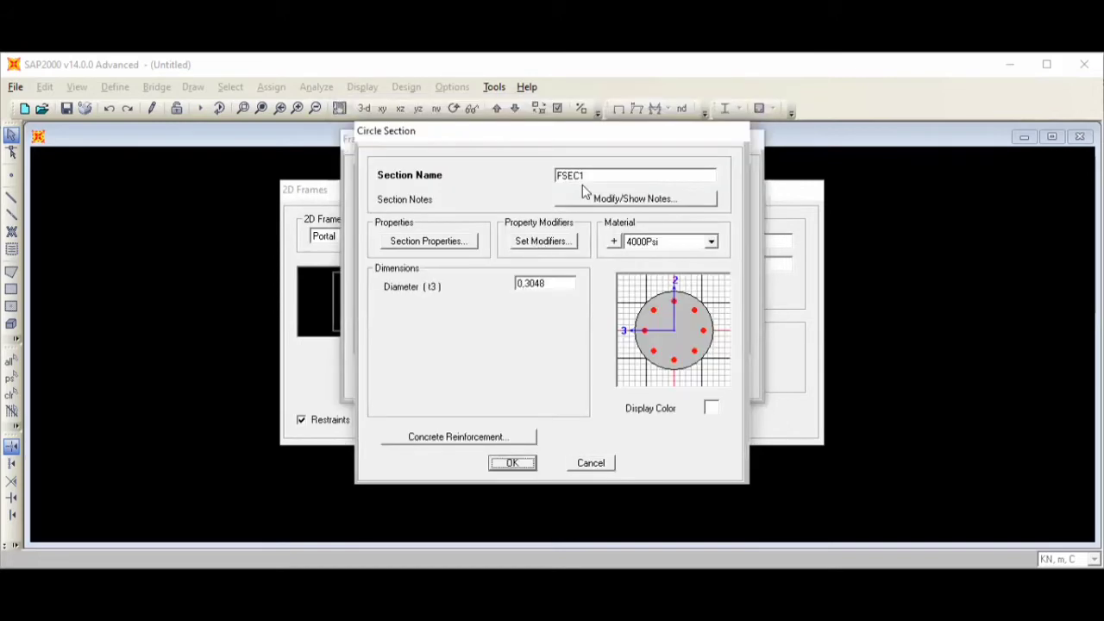
{"action": "double_click", "coordinate": [595, 175]}
{"action": "type", "text": "KOLM"}
{"action": "key", "text": "BackSpace"}
{"action": "type", "text": "OM1-4"}
{"action": "left_click", "coordinate": [630, 244]}
{"action": "left_click", "coordinate": [628, 284]}
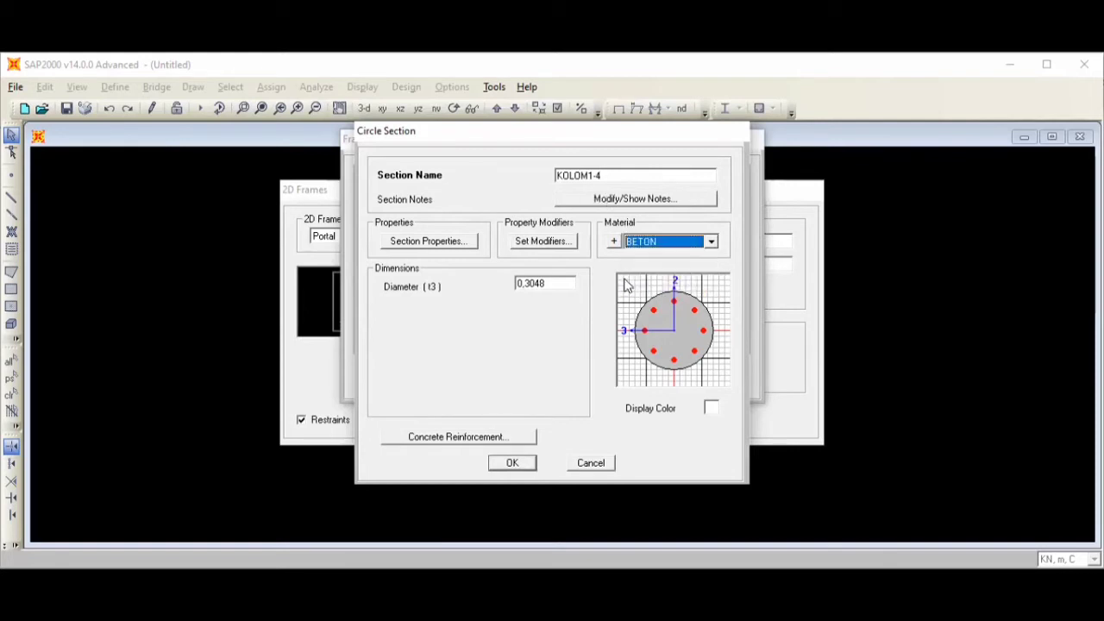
Set the KOLOM1-4 diameter to 0,5 and accept the section
{"action": "double_click", "coordinate": [551, 287]}
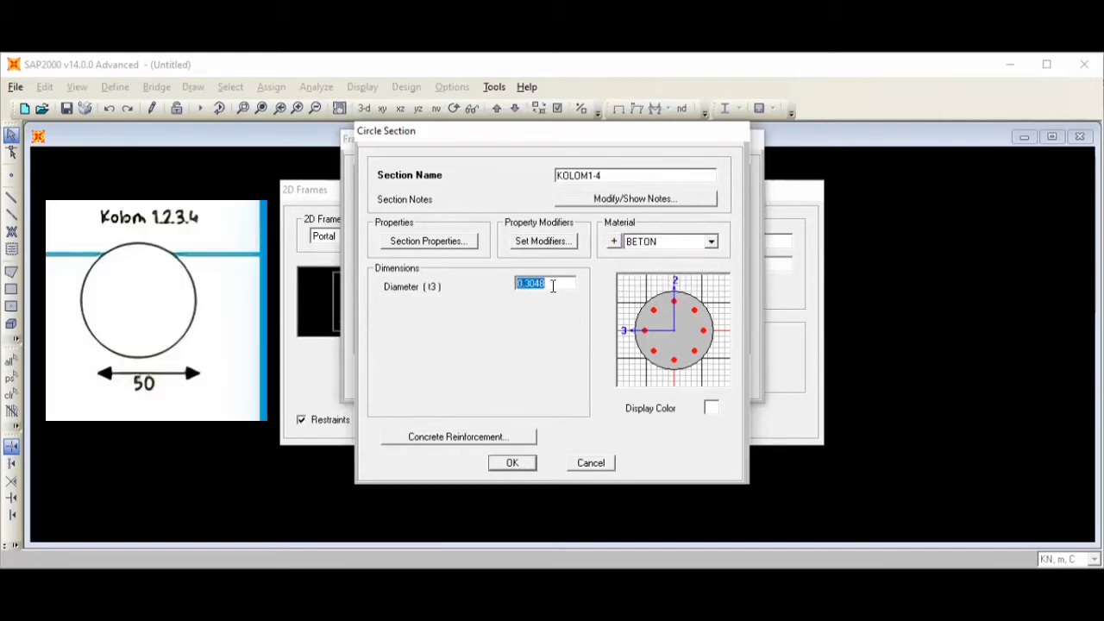
{"action": "type", "text": "0,"}
{"action": "type", "text": "5"}
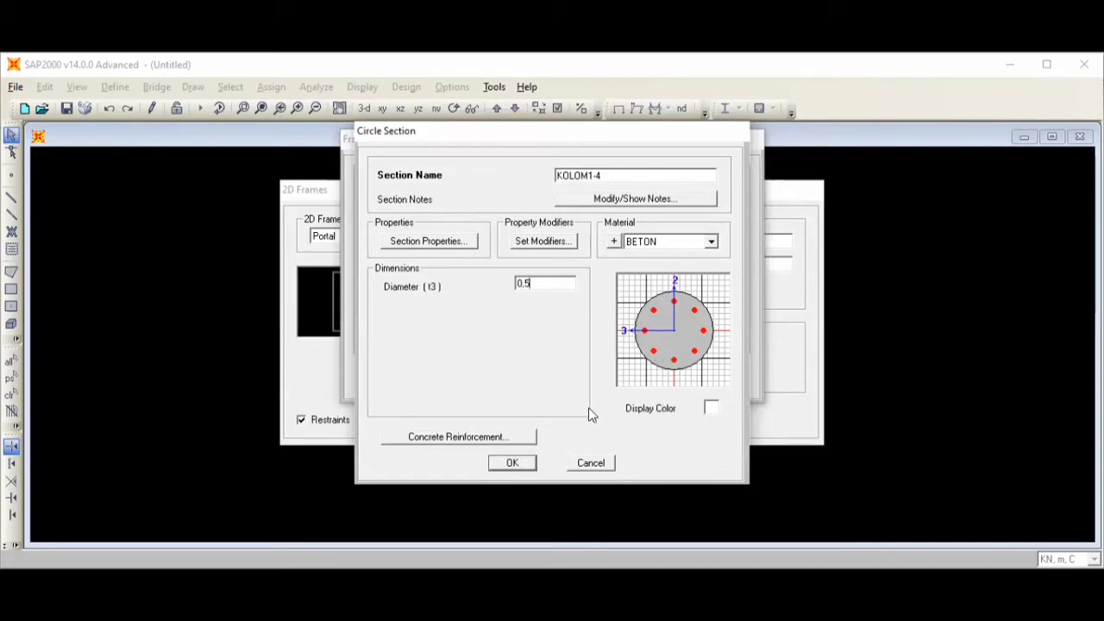
{"action": "left_click", "coordinate": [513, 463]}
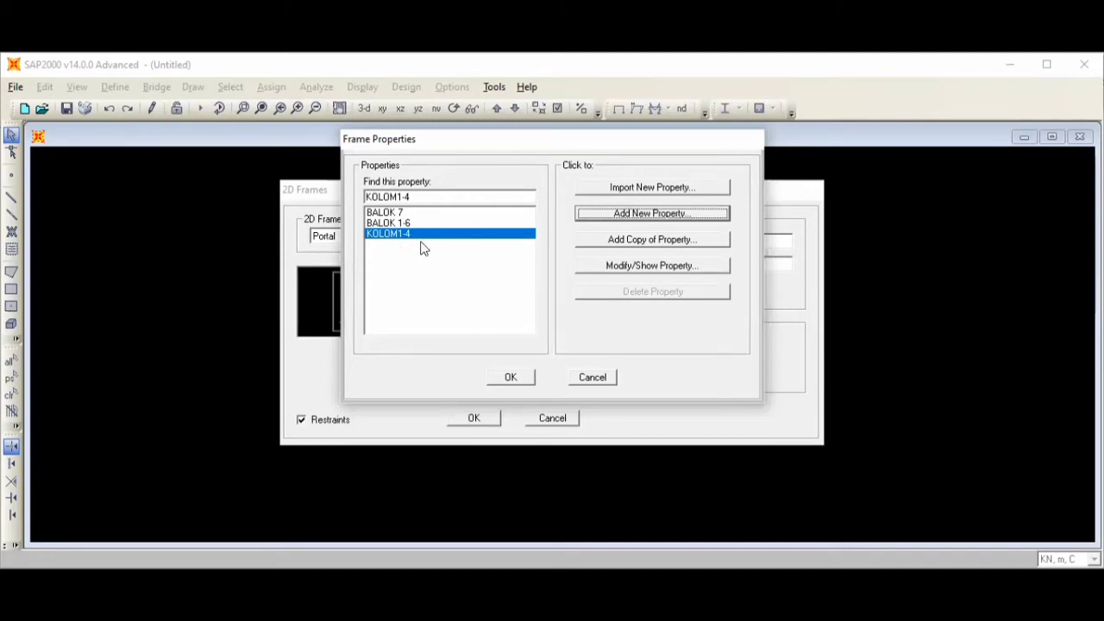
Add a rectangular concrete section named KOLOM 5-10 with BETON as its material
{"action": "left_click", "coordinate": [596, 215]}
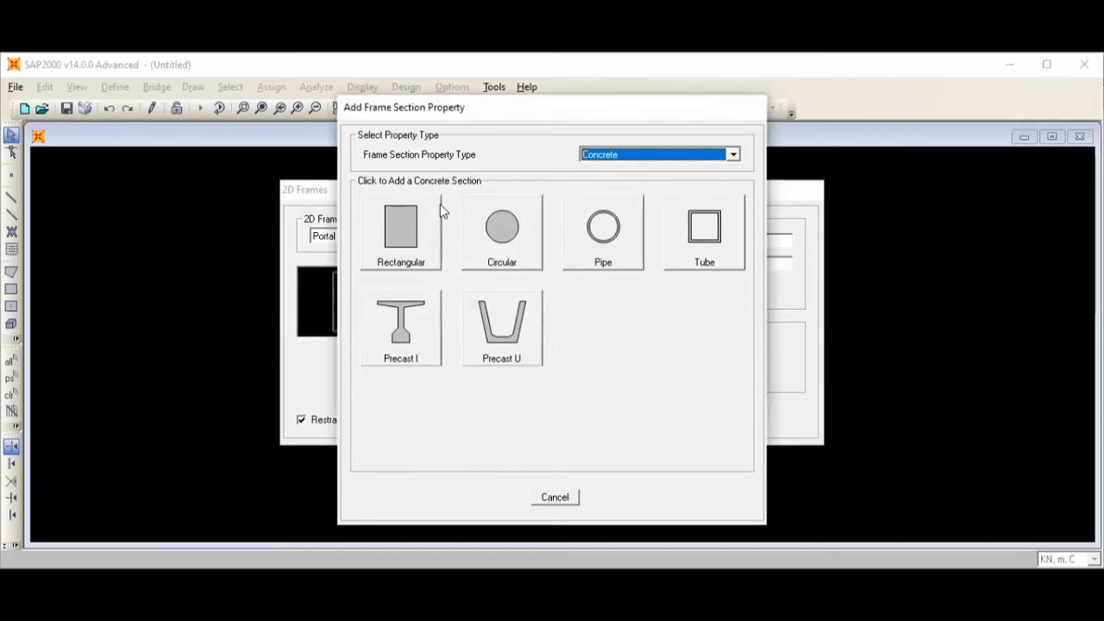
{"action": "left_click", "coordinate": [401, 233]}
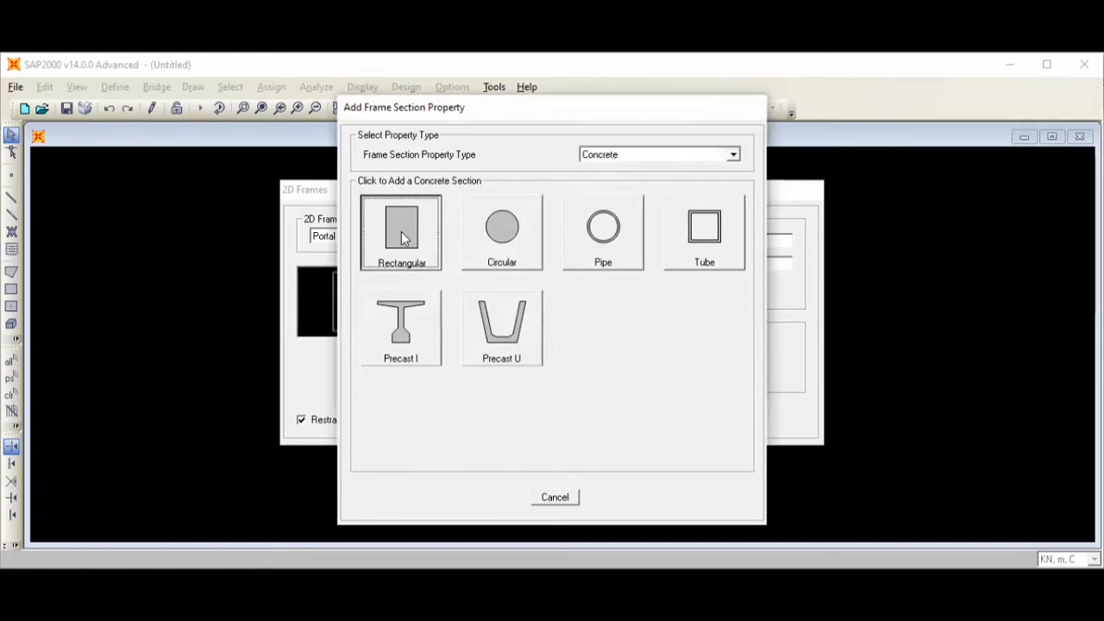
{"action": "double_click", "coordinate": [592, 176]}
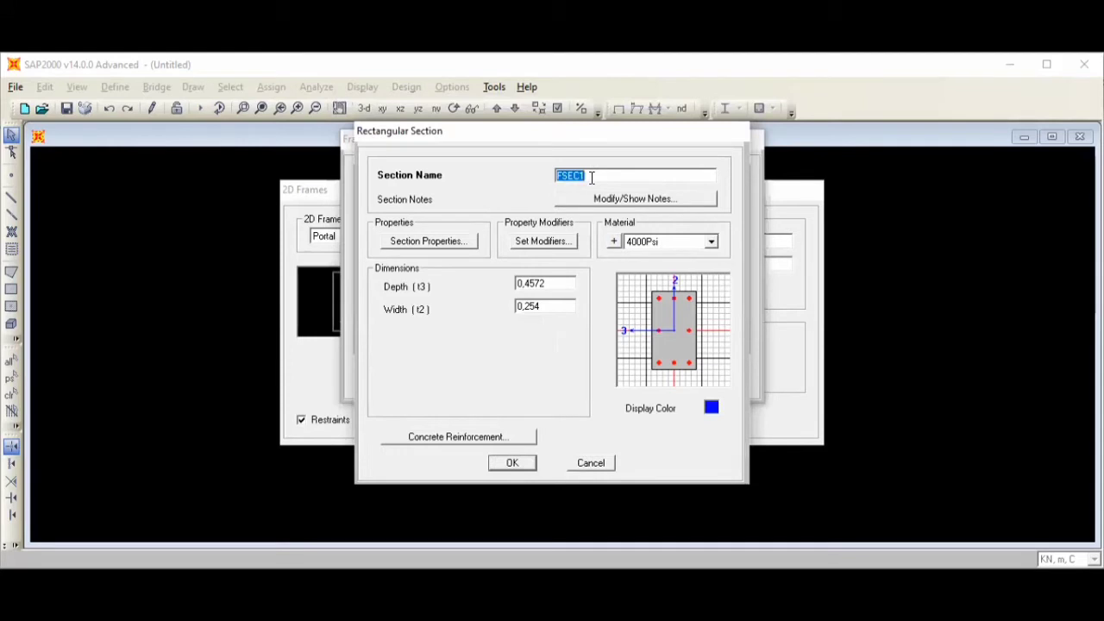
{"action": "type", "text": "KOLOM 5-10"}
{"action": "left_click", "coordinate": [630, 245]}
{"action": "left_click", "coordinate": [642, 288]}
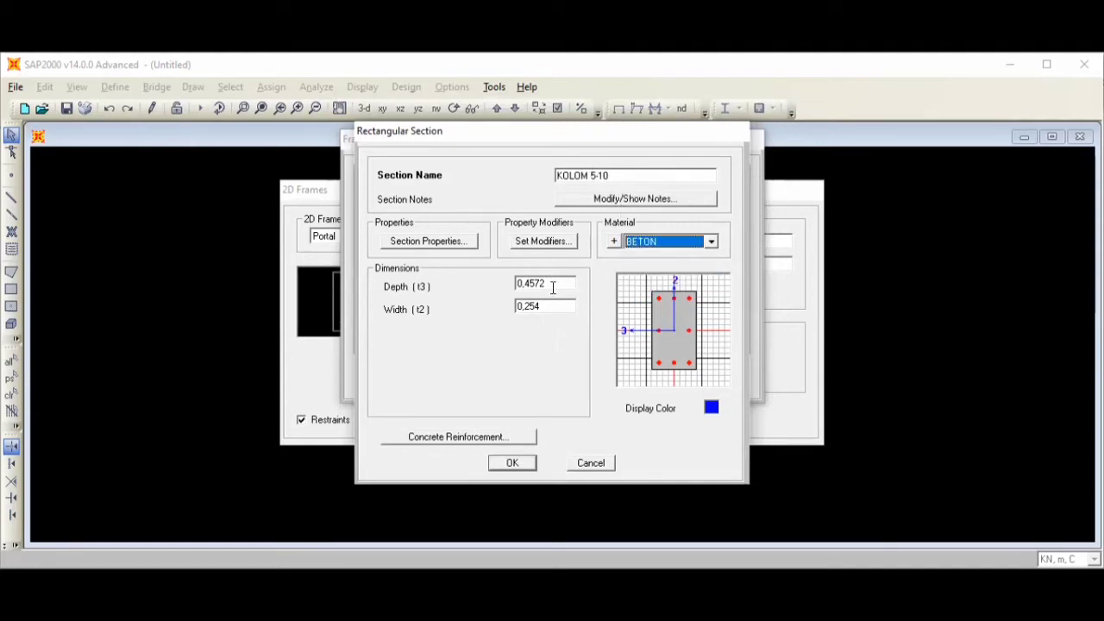
Set the KOLOM 5-10 depth to 0,4 and its width to 0,3
{"action": "double_click", "coordinate": [552, 288]}
{"action": "type", "text": "0,4"}
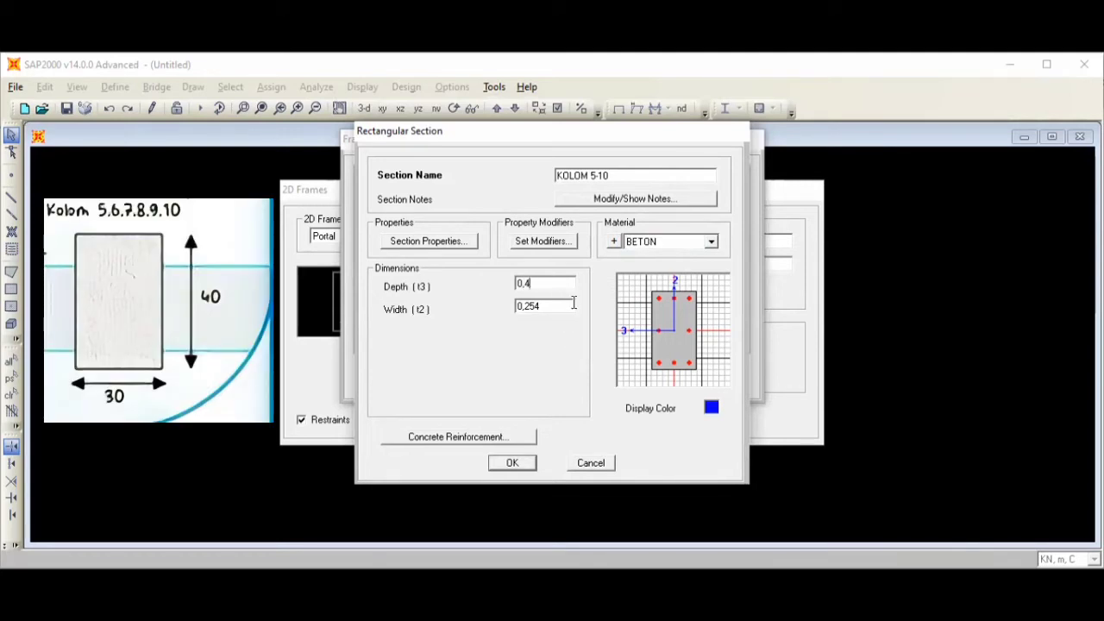
{"action": "double_click", "coordinate": [574, 302]}
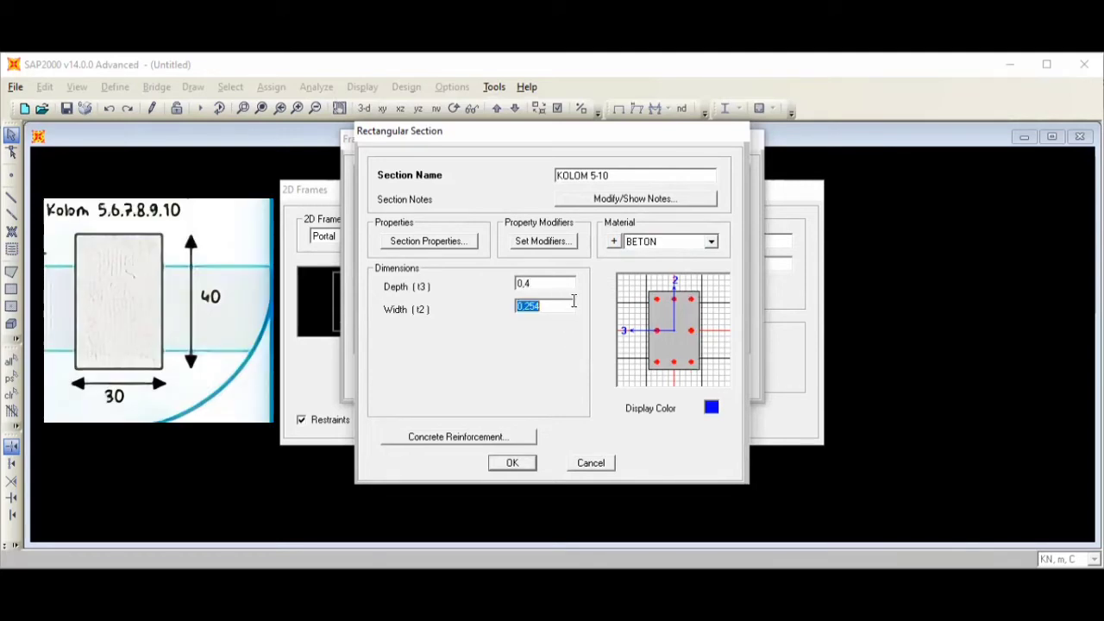
{"action": "type", "text": "0,3"}
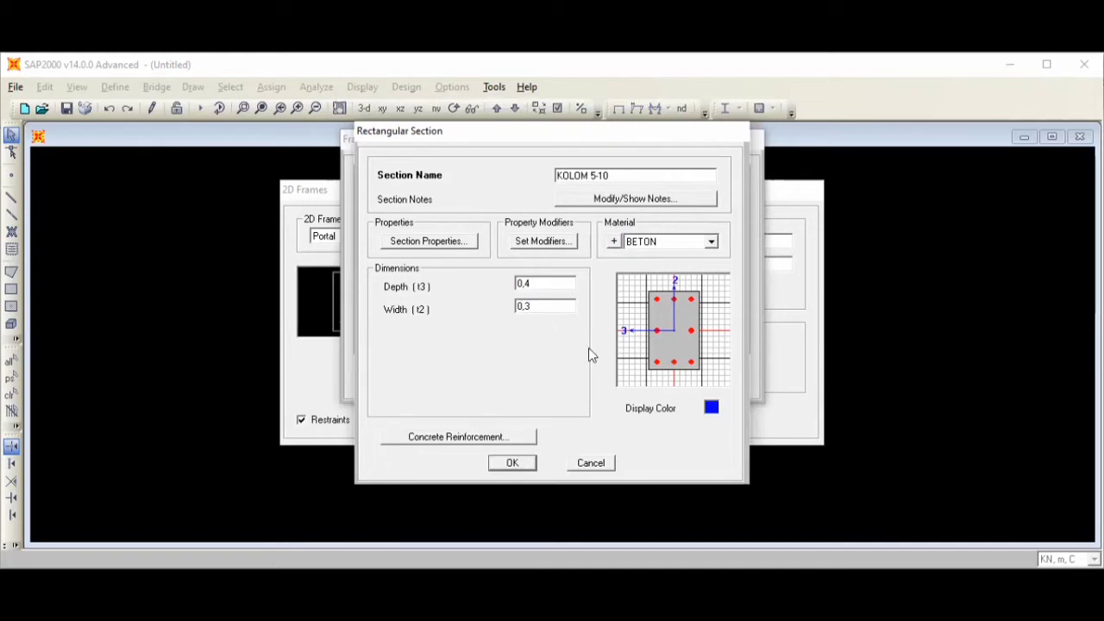
Give KOLOM 5-10 a grey display color, accept the section and finish defining the frame properties
{"action": "left_click", "coordinate": [711, 409]}
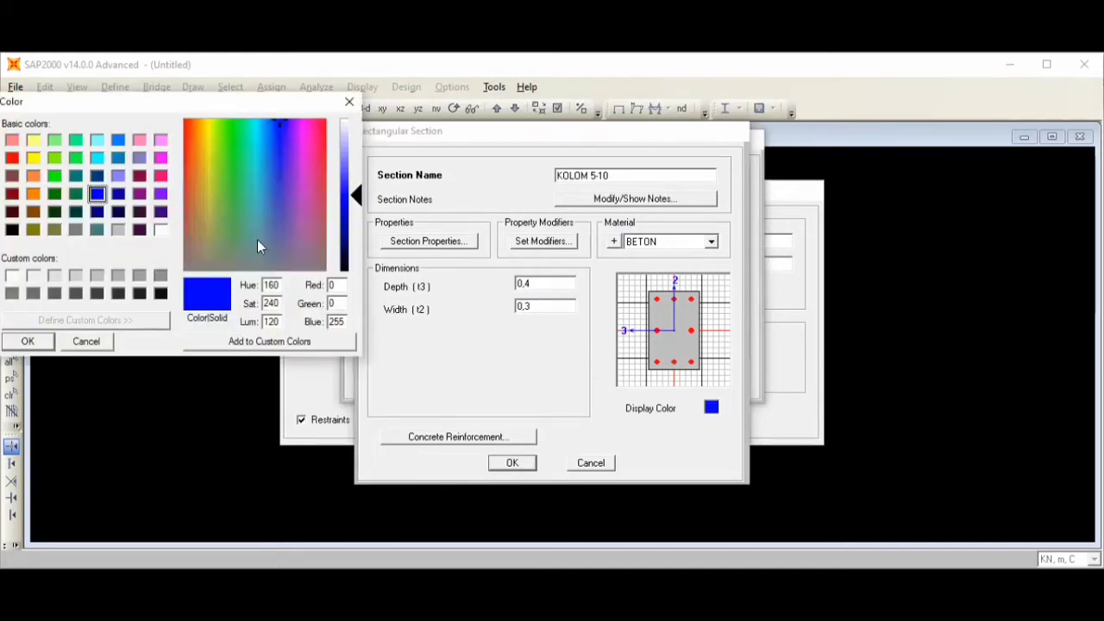
{"action": "left_click", "coordinate": [76, 230]}
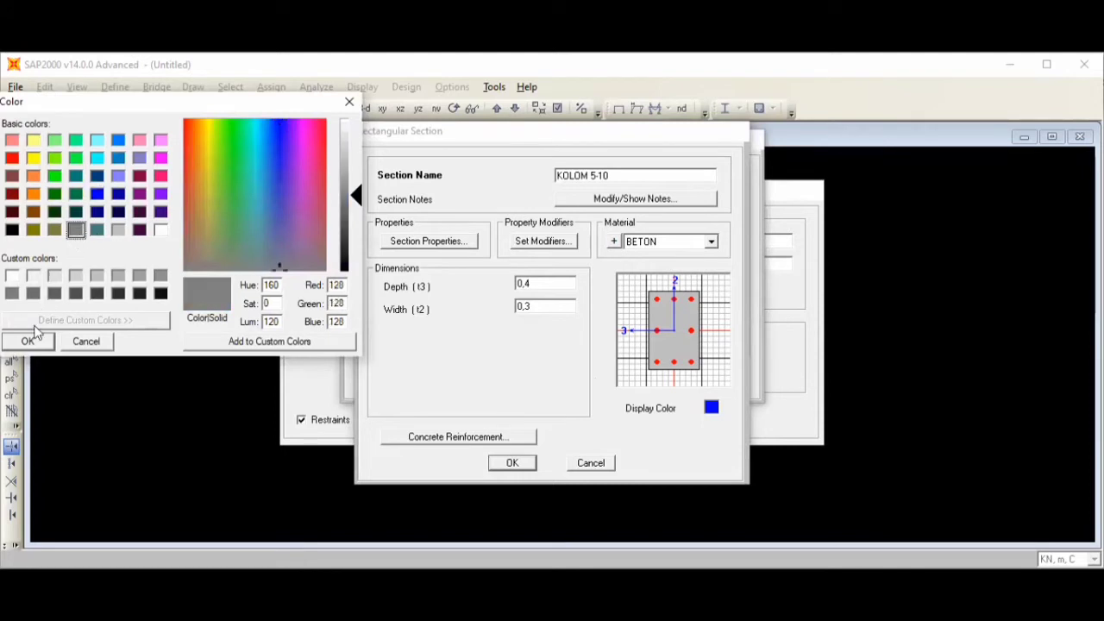
{"action": "left_click", "coordinate": [28, 341]}
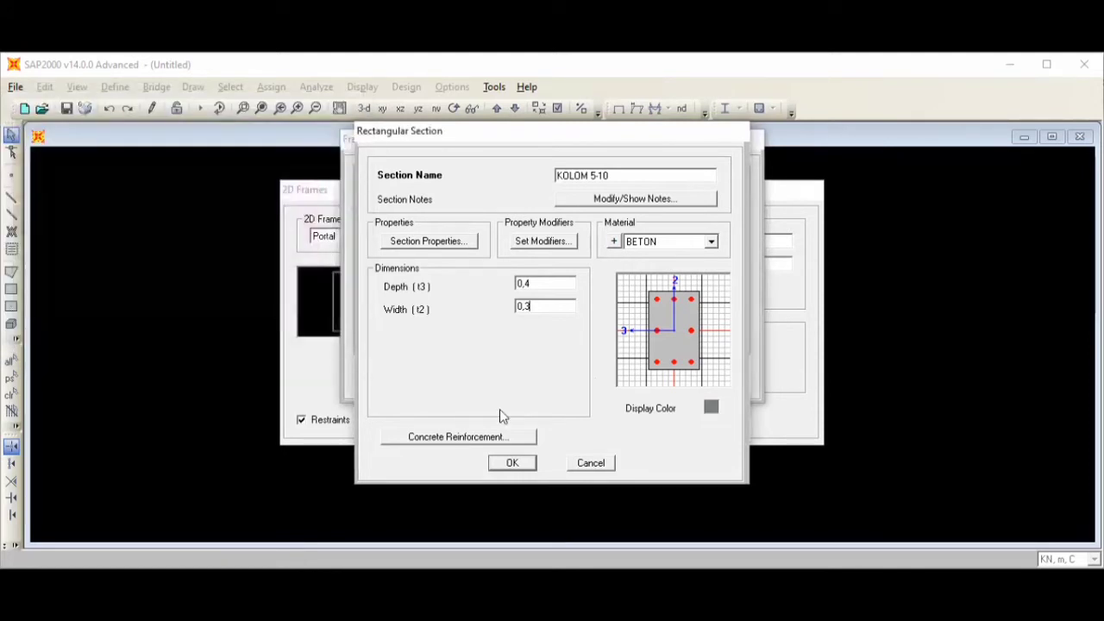
{"action": "left_click", "coordinate": [512, 463]}
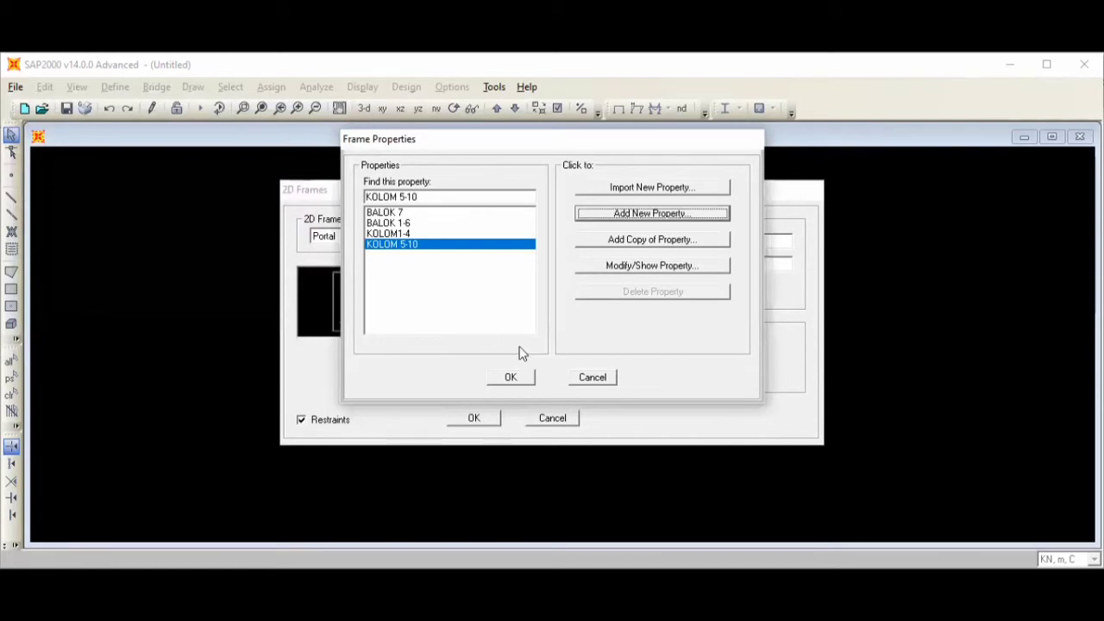
{"action": "left_click", "coordinate": [511, 378]}
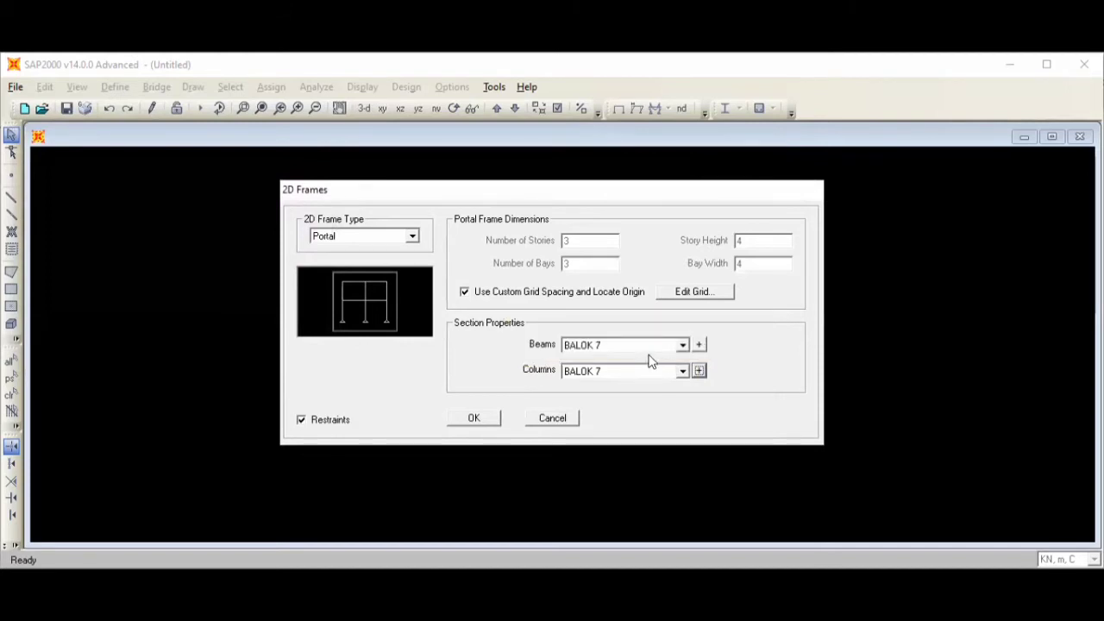
Use BALOK 1-6 for the beams and KOLOM1-4 for the columns, and create the portal frame
{"action": "left_click", "coordinate": [655, 346]}
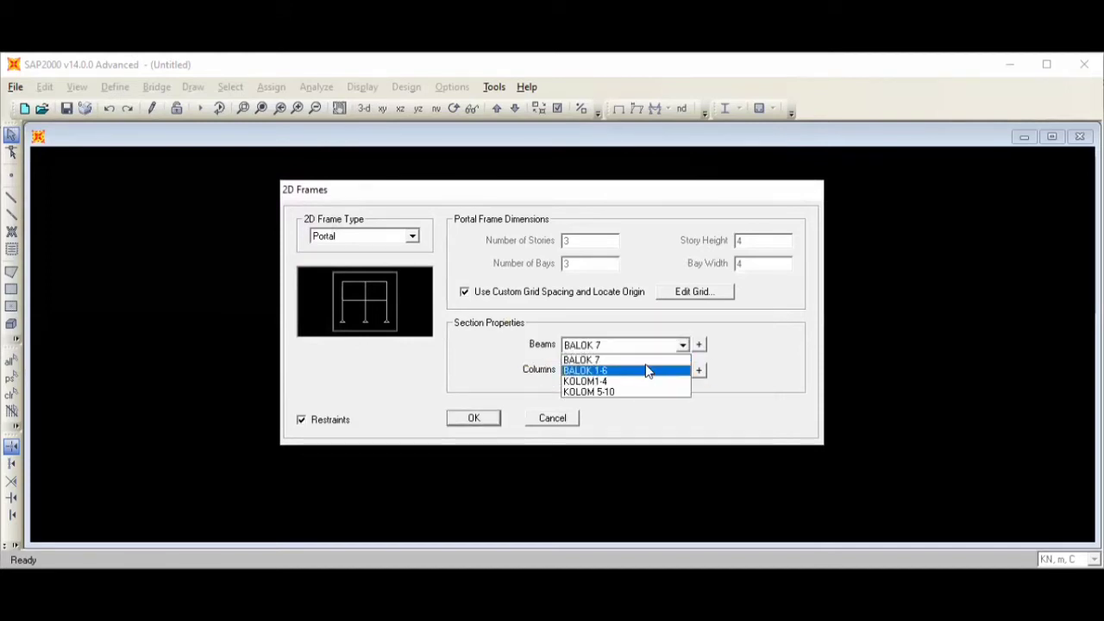
{"action": "left_click", "coordinate": [646, 370]}
{"action": "left_click", "coordinate": [634, 373]}
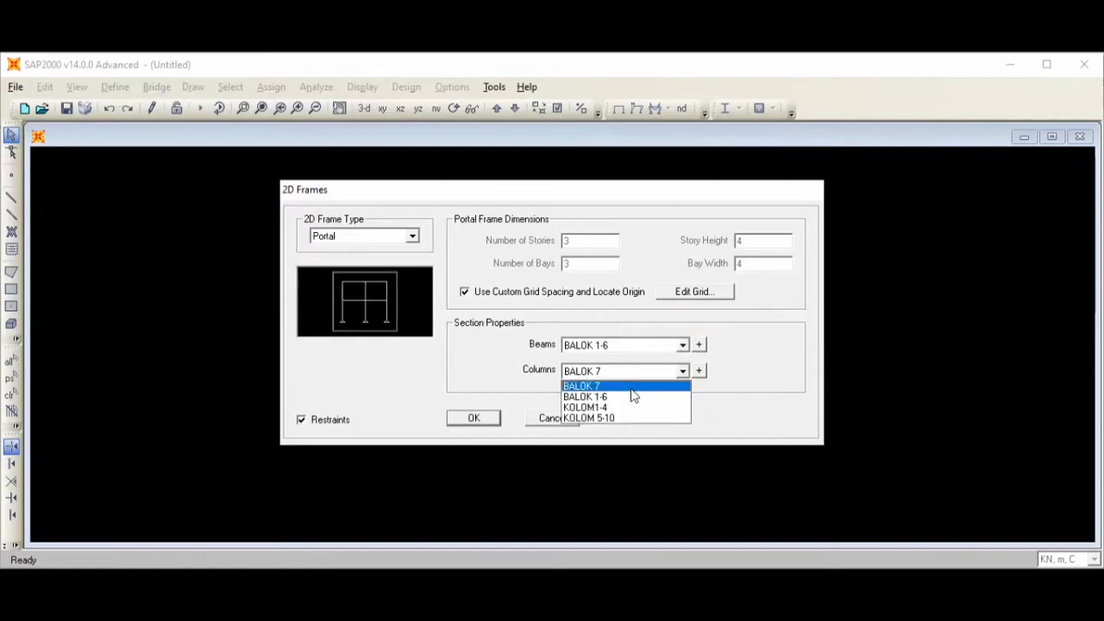
{"action": "left_click", "coordinate": [634, 407]}
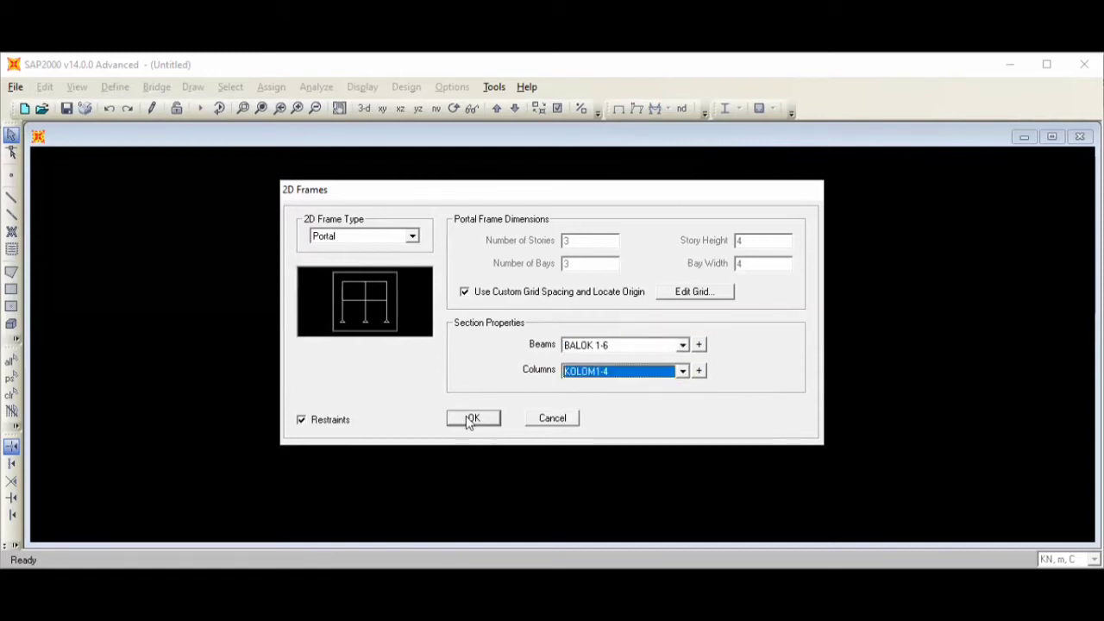
{"action": "left_click", "coordinate": [473, 419]}
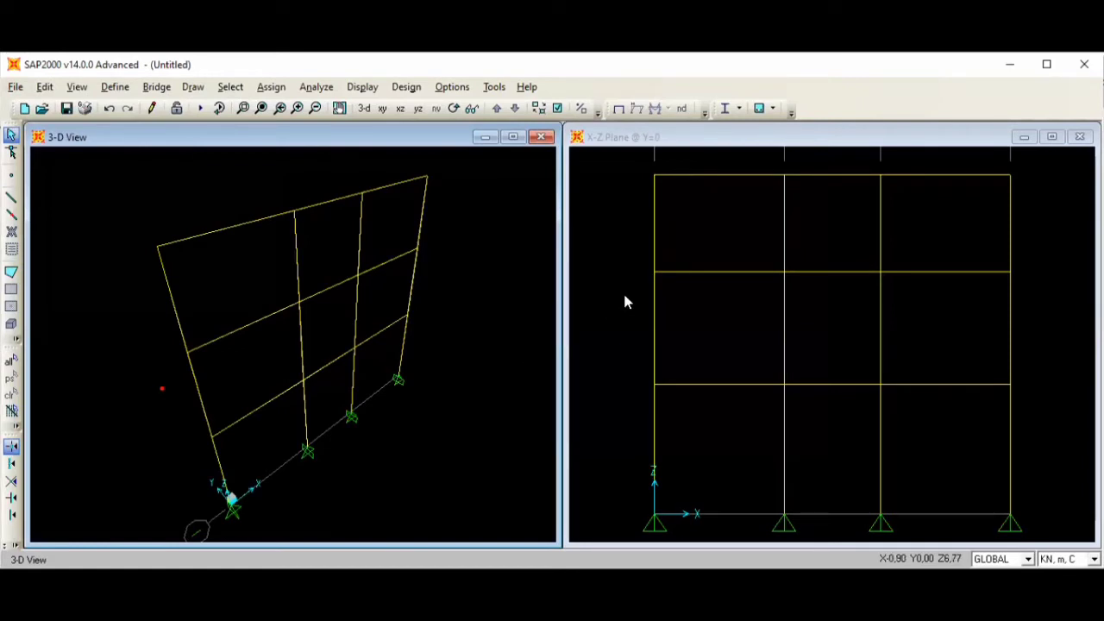
Delete the outer columns and the outer-bay roof beams on both sides of the top story
{"action": "left_click", "coordinate": [653, 247]}
{"action": "left_click", "coordinate": [654, 244]}
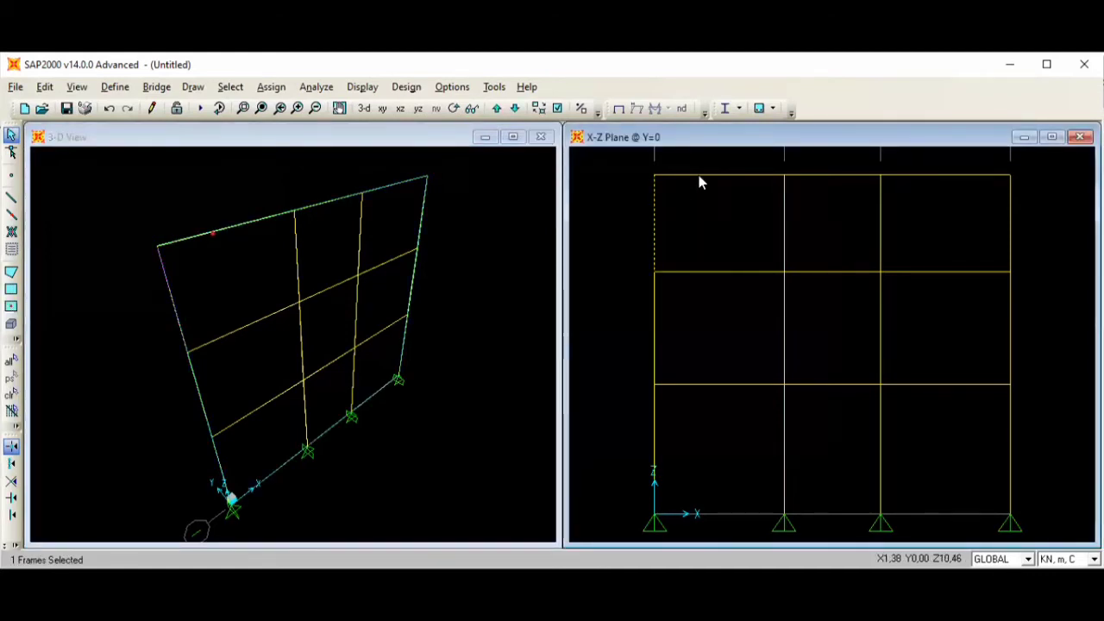
{"action": "left_click", "coordinate": [698, 176]}
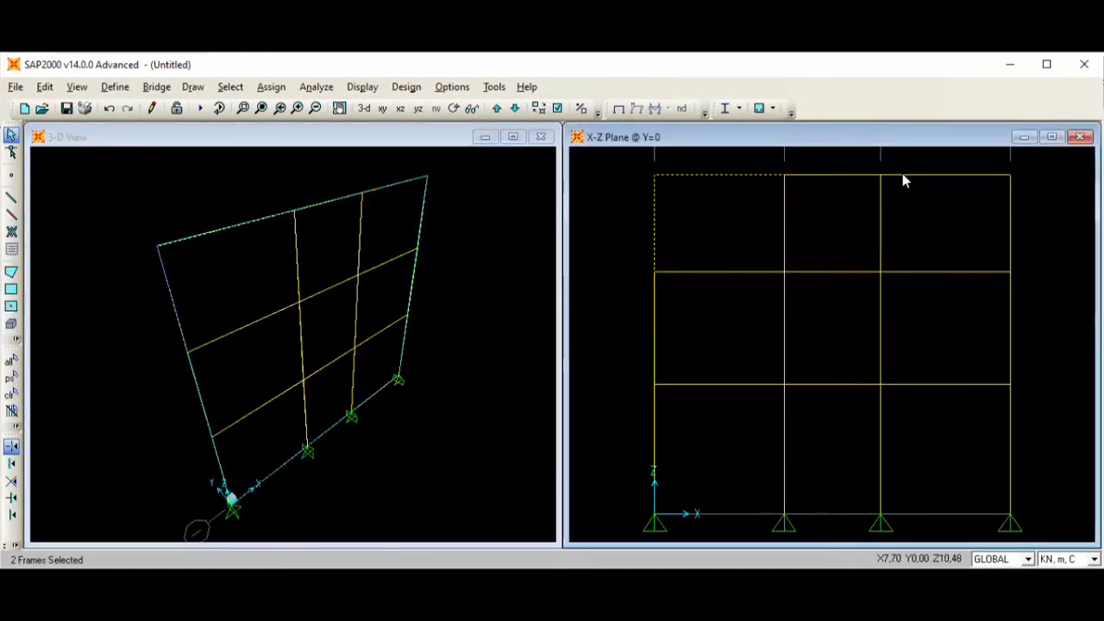
{"action": "left_click", "coordinate": [903, 174]}
{"action": "left_click", "coordinate": [1011, 220]}
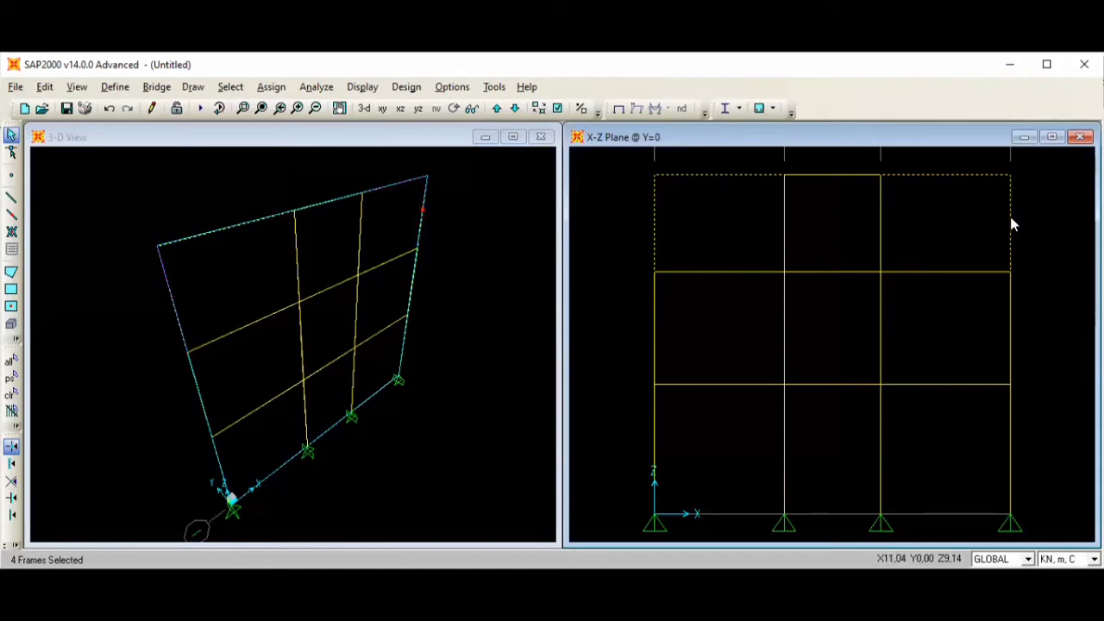
{"action": "key", "text": "Delete"}
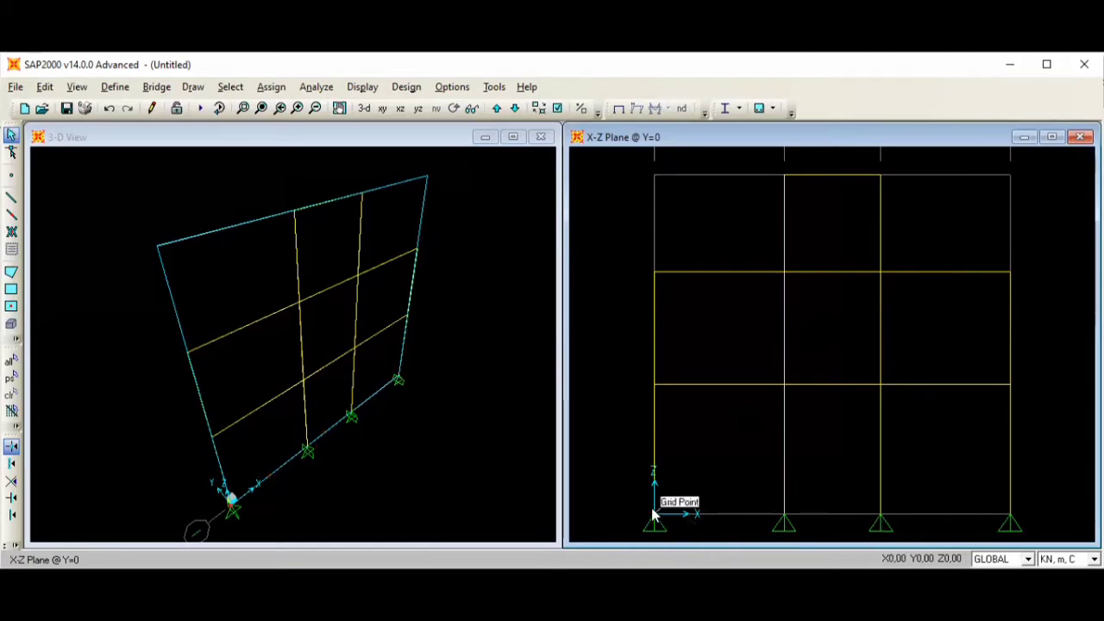
Assign fixed restraints, with all translations and rotations restrained, to the four base joints
{"action": "left_click", "coordinate": [701, 526]}
{"action": "left_click", "coordinate": [783, 519]}
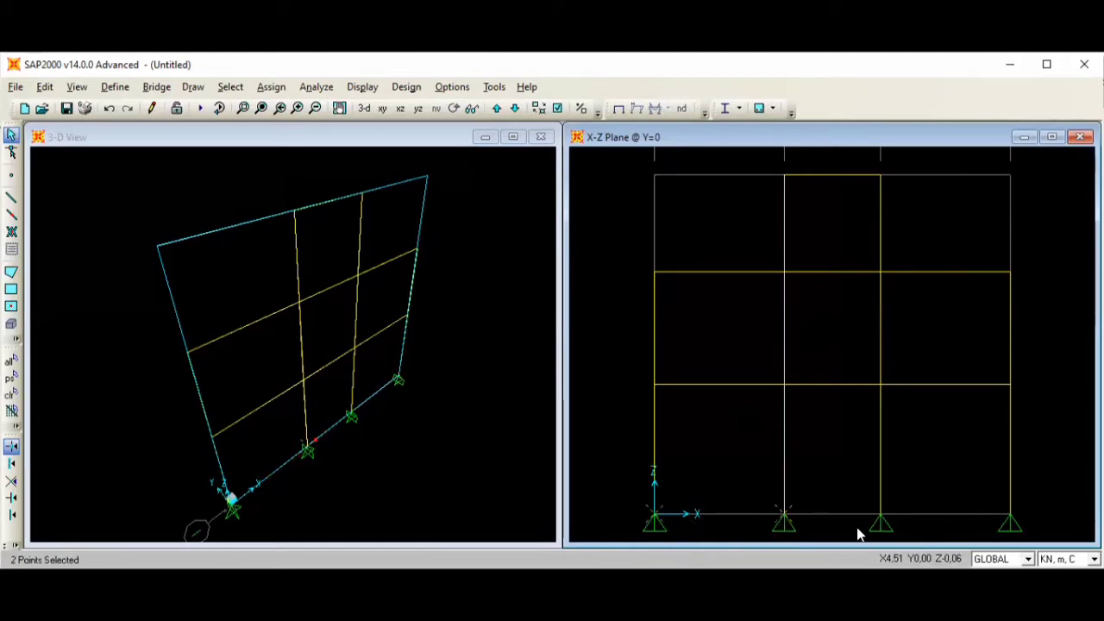
{"action": "left_click", "coordinate": [1010, 517]}
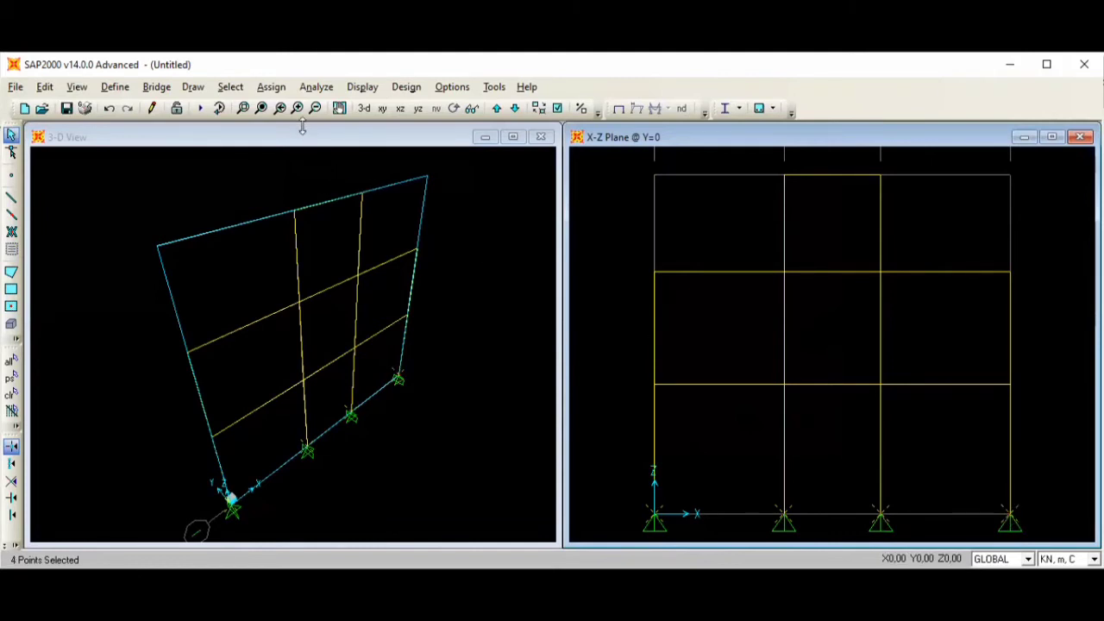
{"action": "left_click", "coordinate": [271, 86]}
{"action": "mouse_move", "coordinate": [288, 107]}
{"action": "key", "text": "Return"}
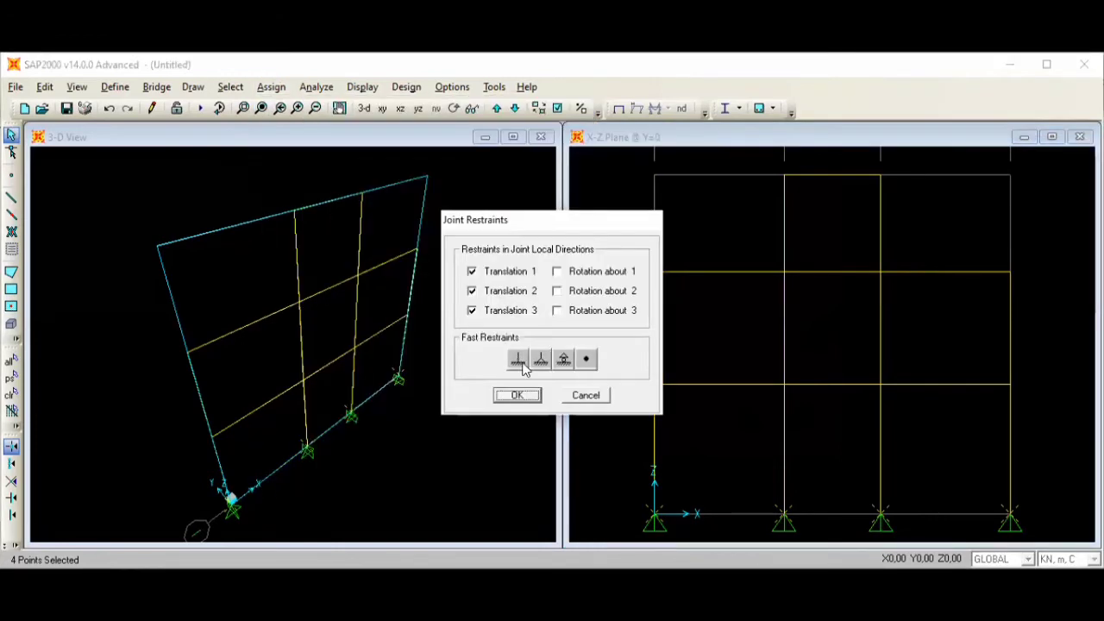
{"action": "left_click", "coordinate": [518, 361]}
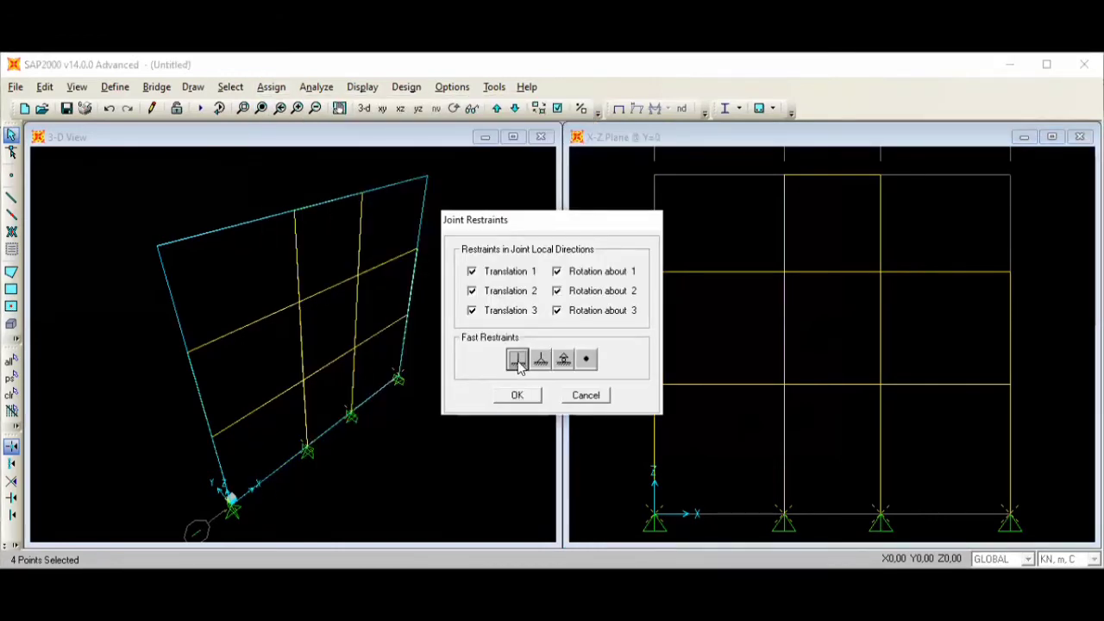
{"action": "left_click", "coordinate": [515, 395]}
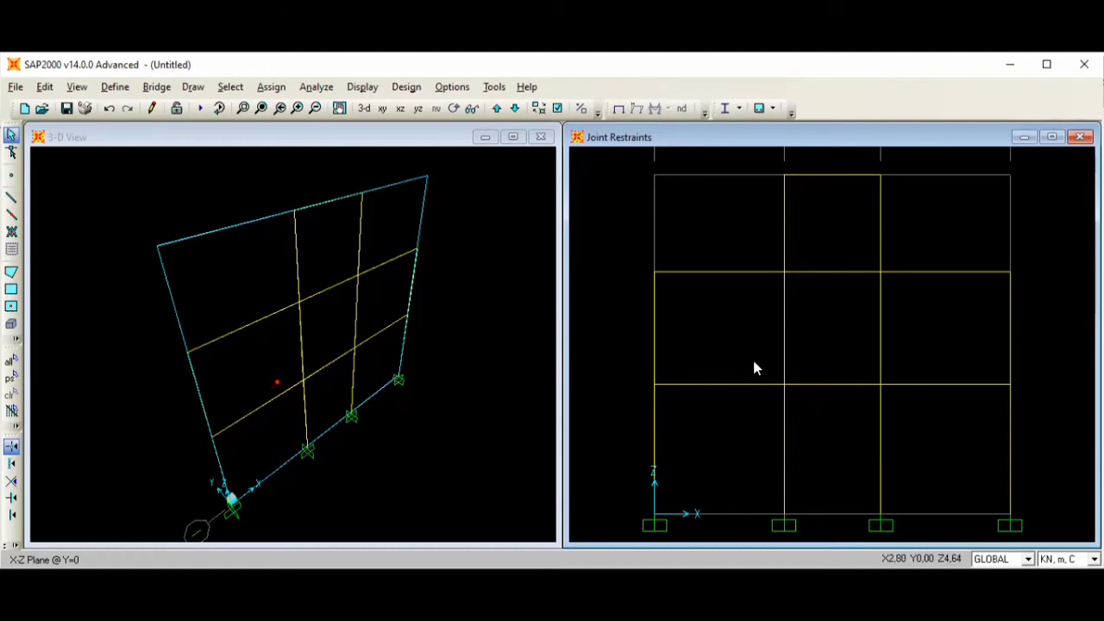
Assign the KOLOM1-4 frame section to the four ground-story columns
{"action": "left_click", "coordinate": [654, 421]}
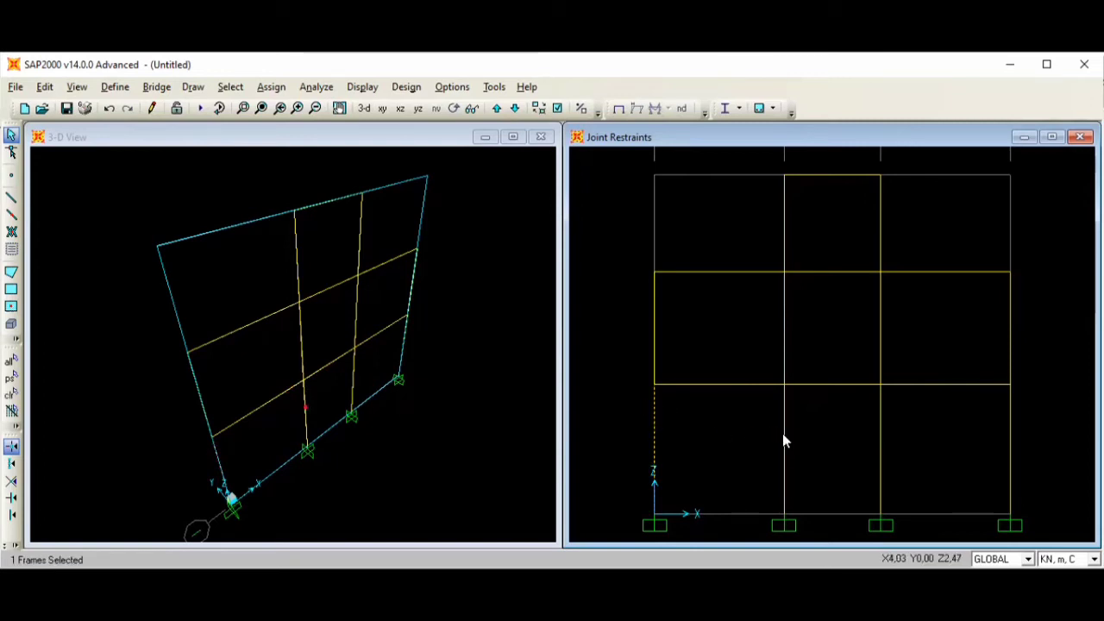
{"action": "left_click", "coordinate": [783, 436]}
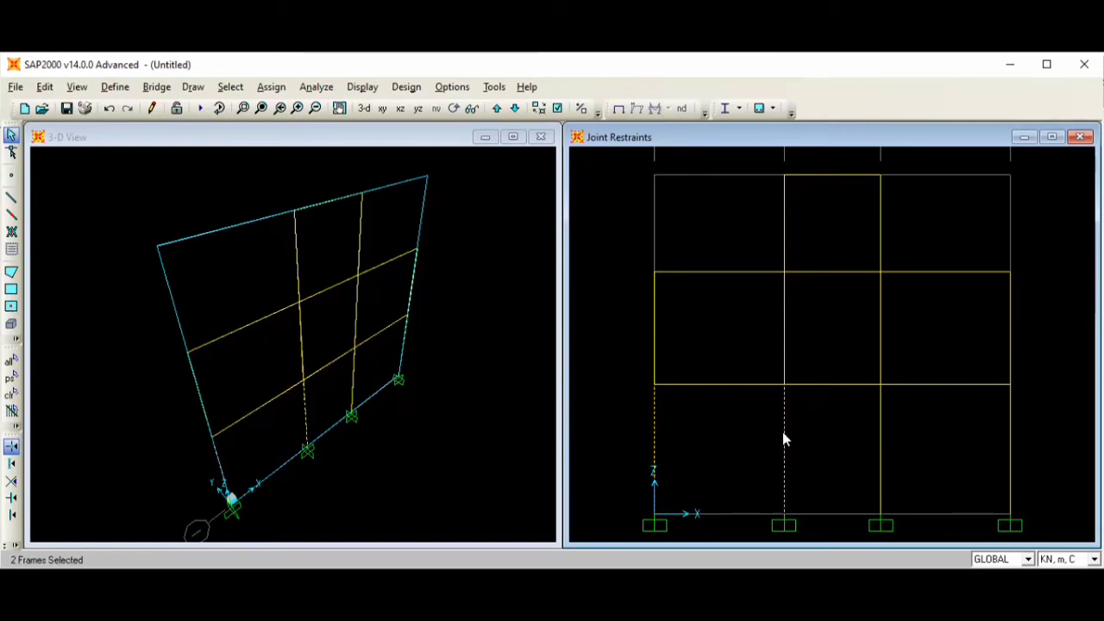
{"action": "left_click", "coordinate": [879, 436]}
{"action": "left_click", "coordinate": [1009, 427]}
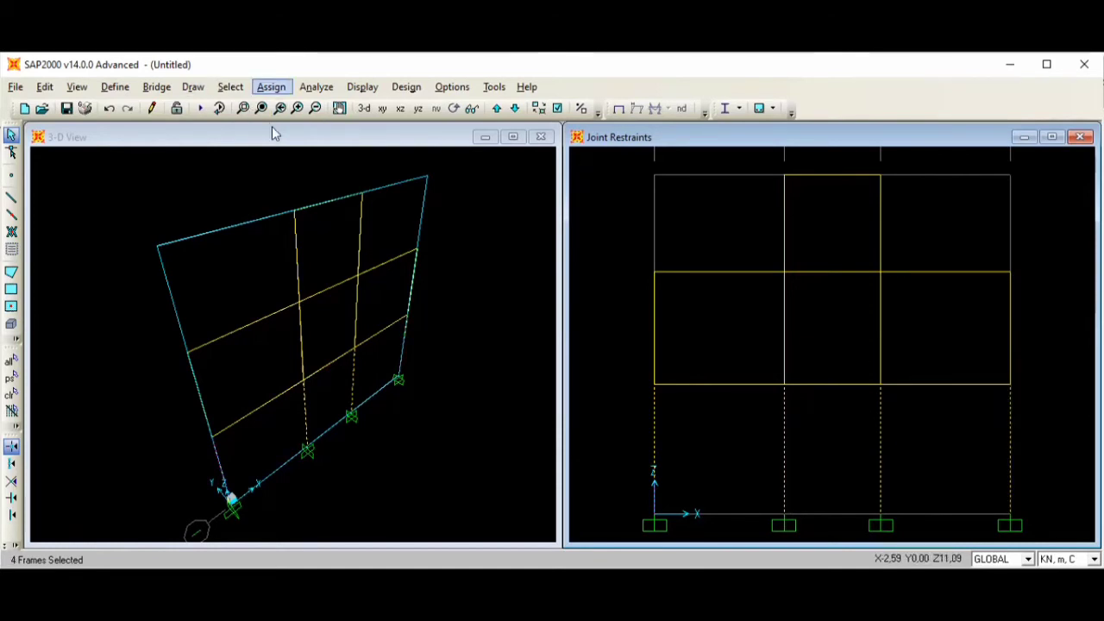
{"action": "left_click", "coordinate": [271, 86]}
{"action": "mouse_move", "coordinate": [459, 128]}
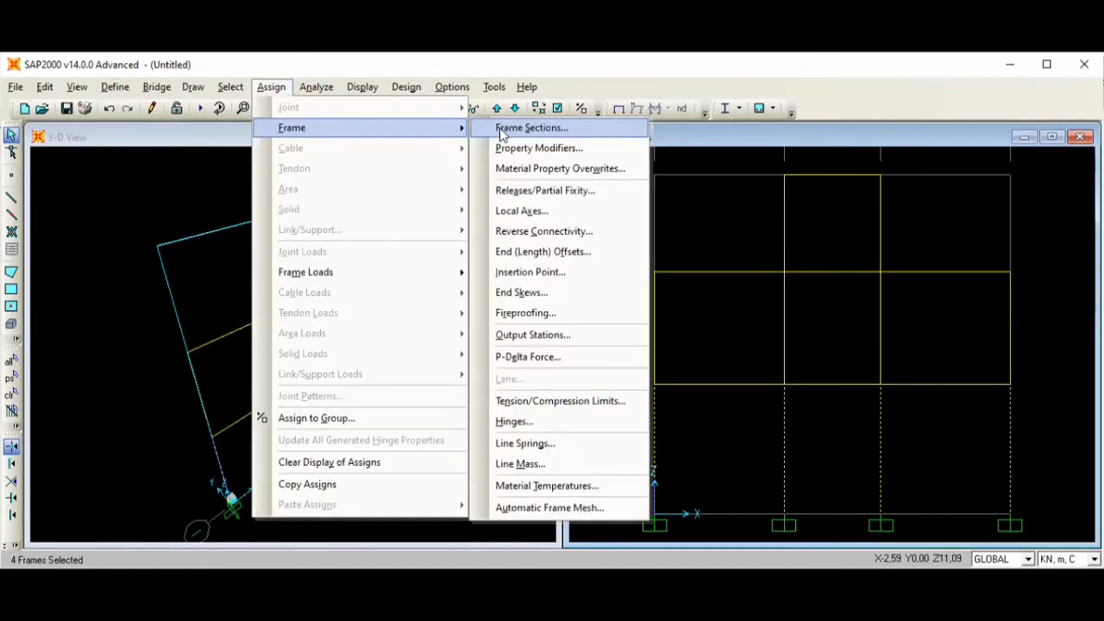
{"action": "left_click", "coordinate": [500, 129]}
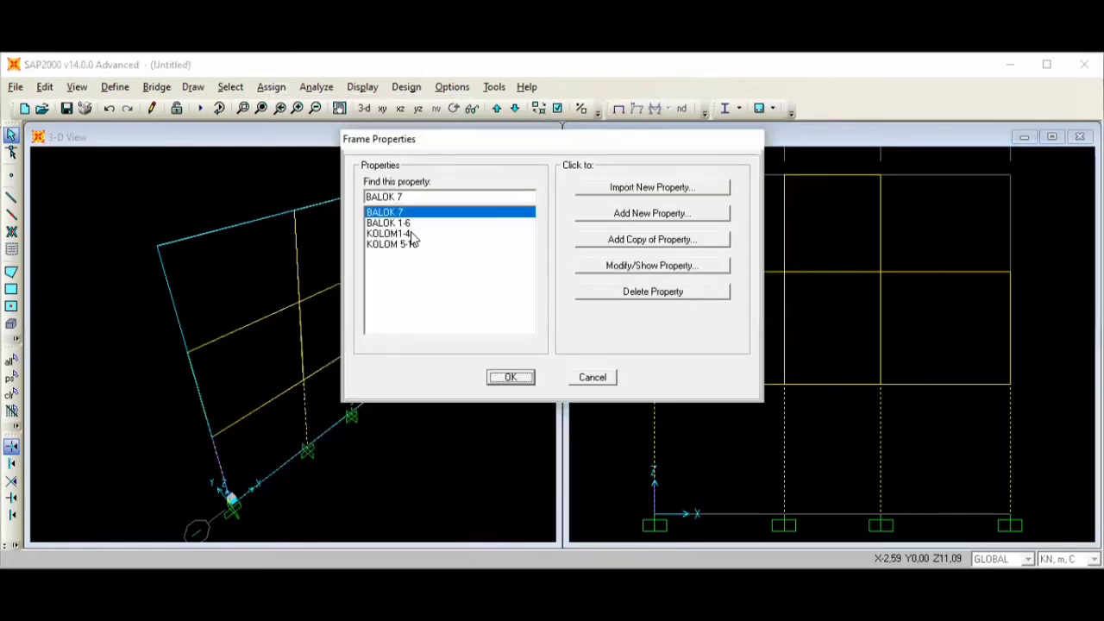
{"action": "left_click", "coordinate": [413, 234]}
{"action": "left_click", "coordinate": [520, 380]}
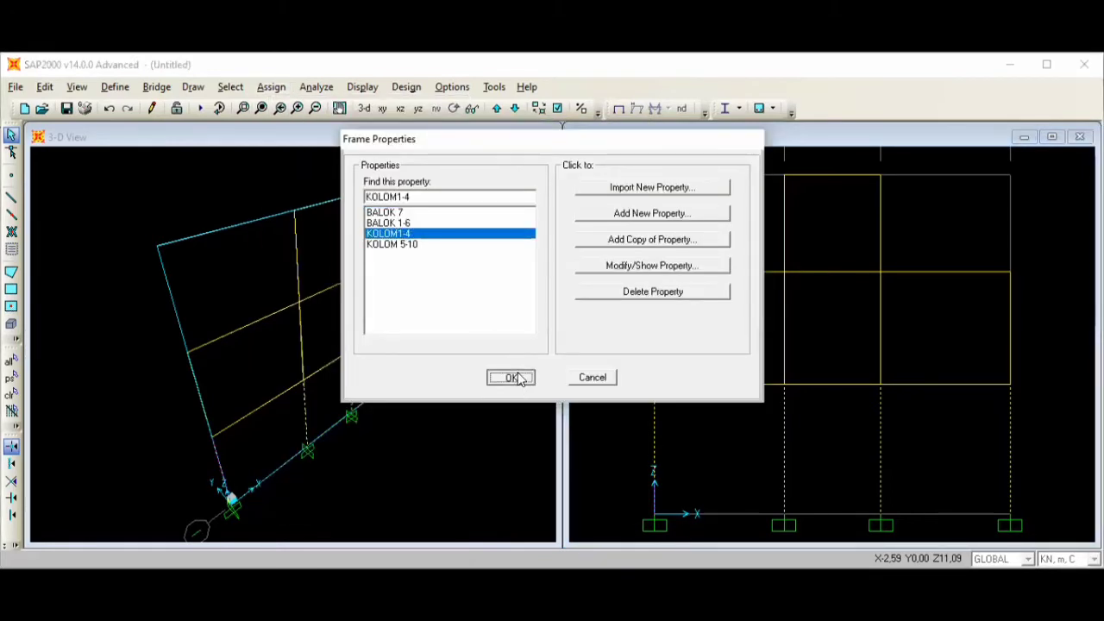
Assign the KOLOM 5-10 frame section to the four second-story columns and the two top-story columns
{"action": "left_click", "coordinate": [653, 346]}
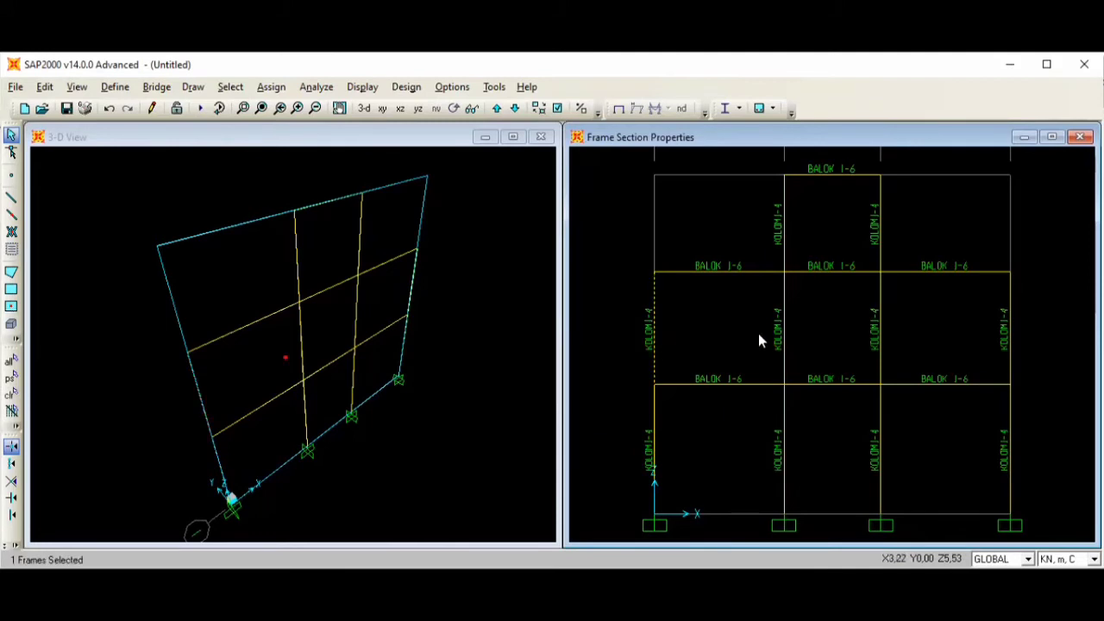
{"action": "left_click", "coordinate": [780, 332]}
{"action": "left_click", "coordinate": [878, 332]}
{"action": "left_click", "coordinate": [1010, 332]}
{"action": "left_click", "coordinate": [782, 211]}
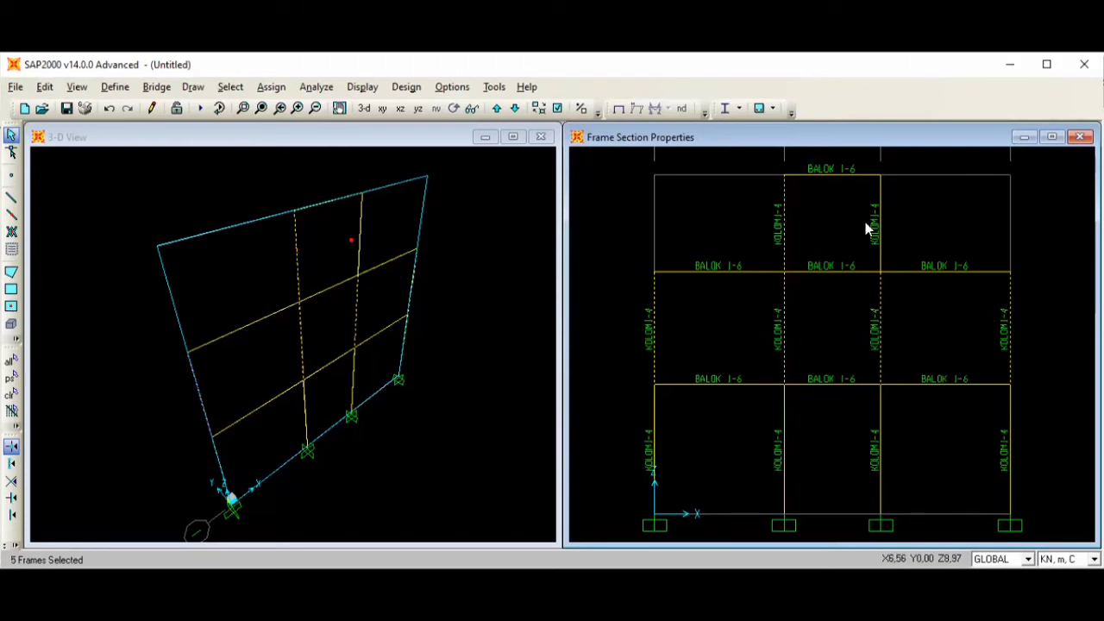
{"action": "left_click", "coordinate": [878, 233]}
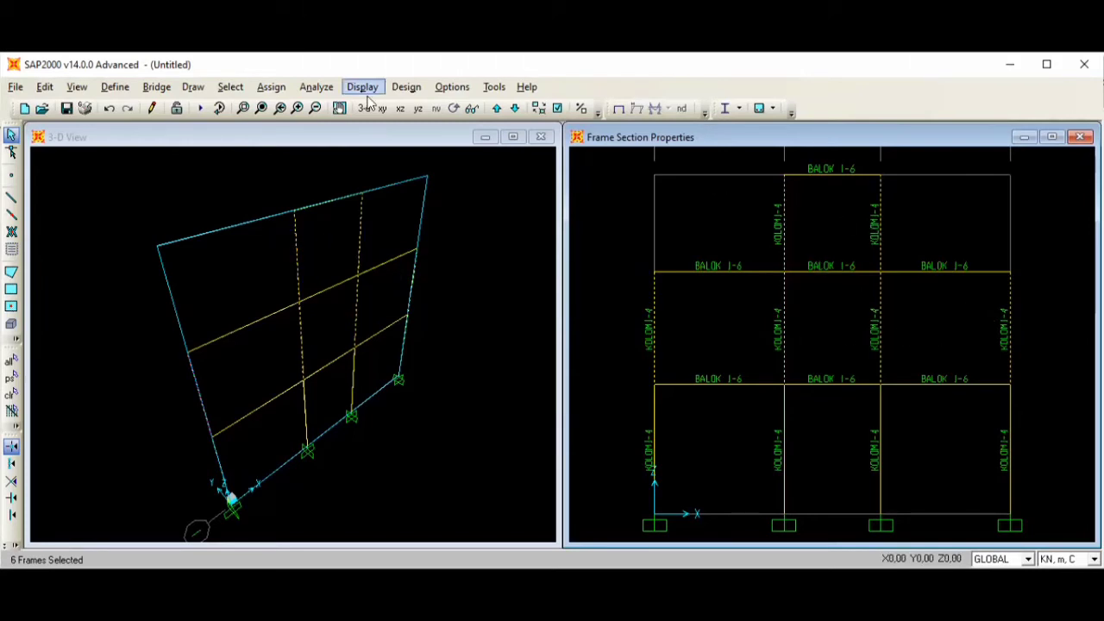
{"action": "left_click", "coordinate": [271, 86]}
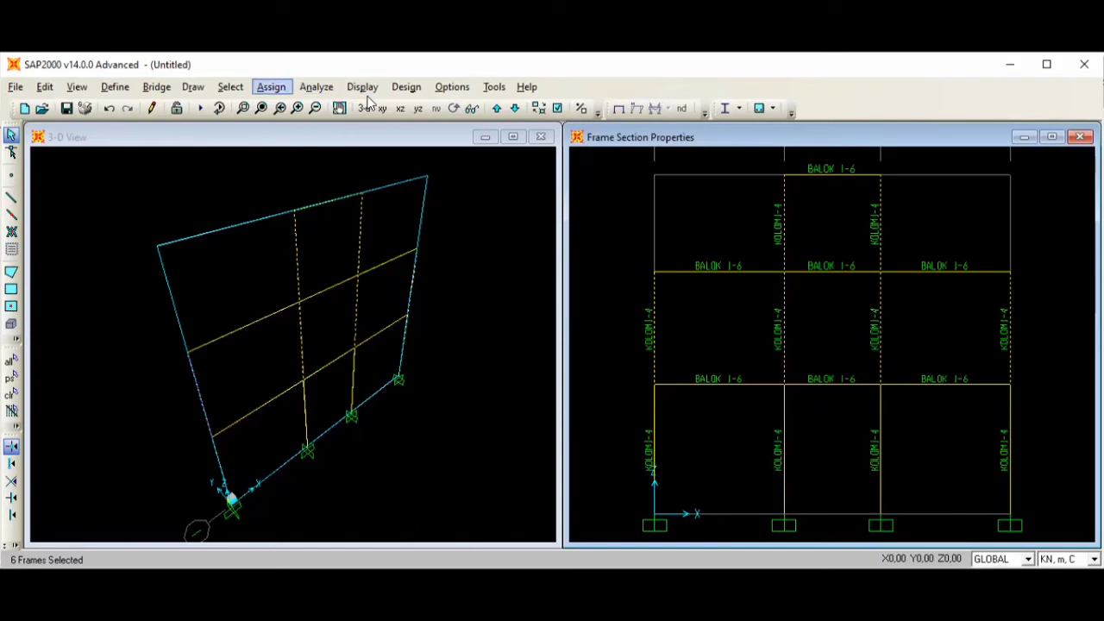
{"action": "left_click", "coordinate": [300, 129]}
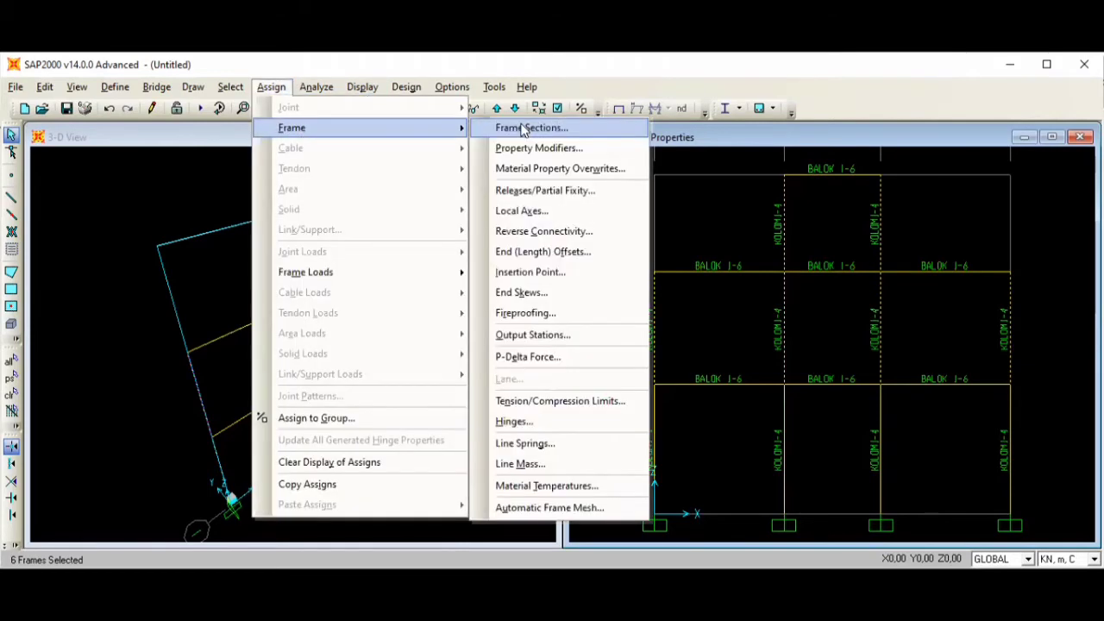
{"action": "key", "text": "Return"}
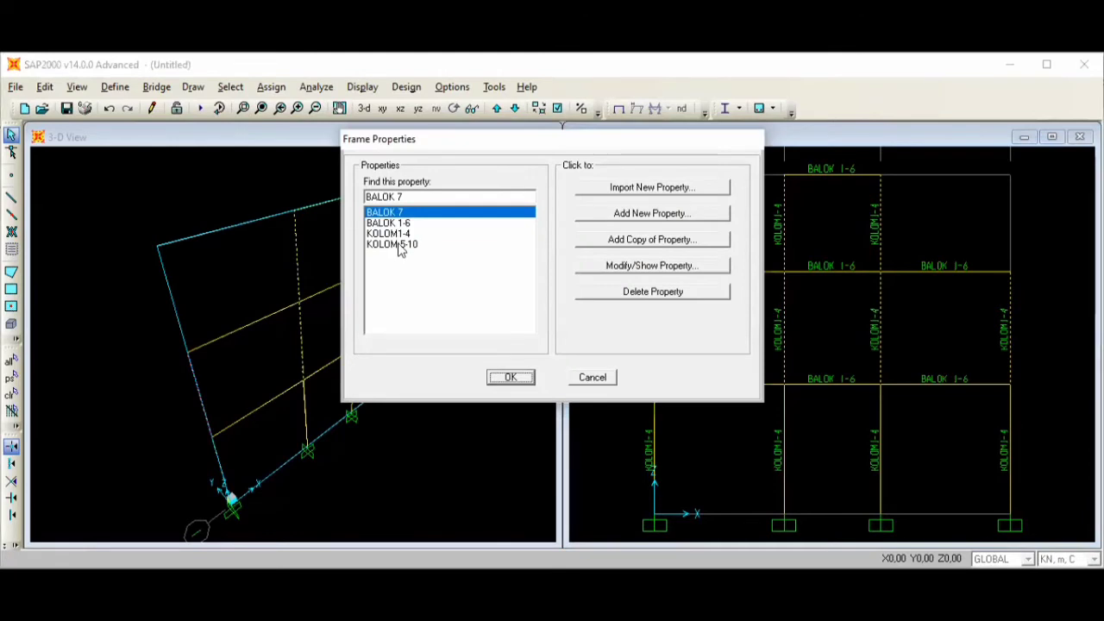
{"action": "left_click", "coordinate": [397, 244]}
{"action": "left_click", "coordinate": [511, 378]}
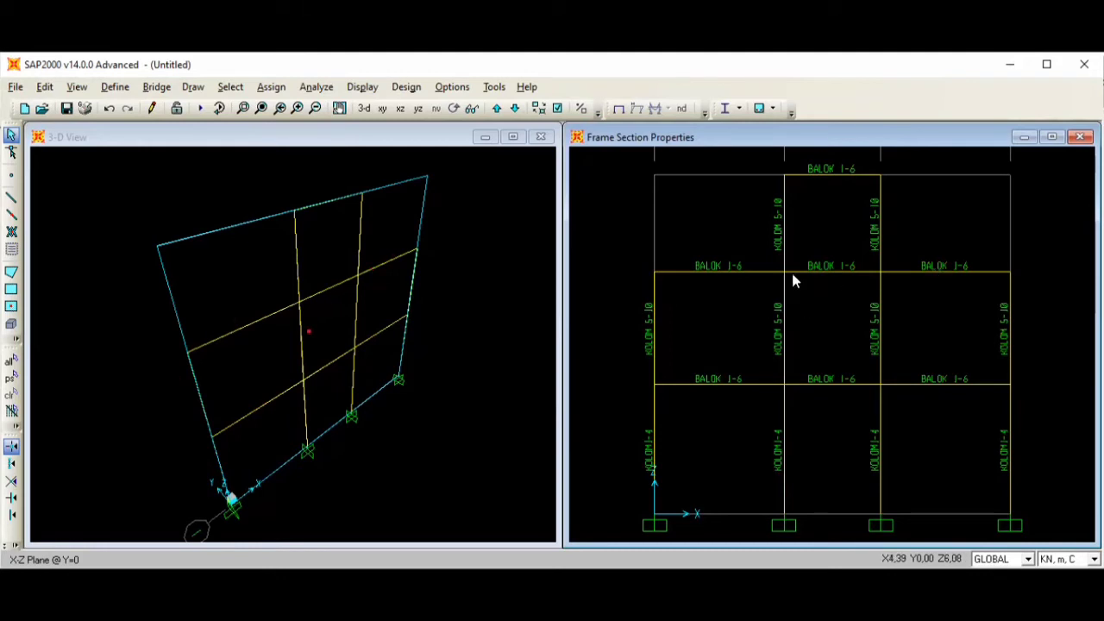
Assign the BALOK 7 frame section to the roof beam of the middle bay
{"action": "left_click", "coordinate": [816, 177]}
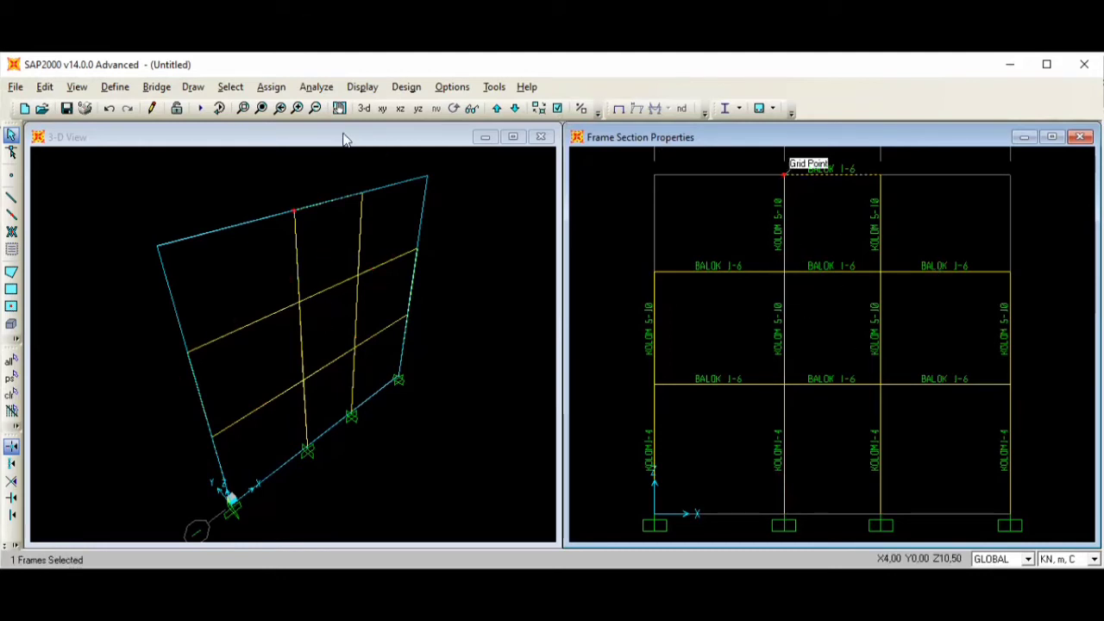
{"action": "left_click", "coordinate": [271, 86]}
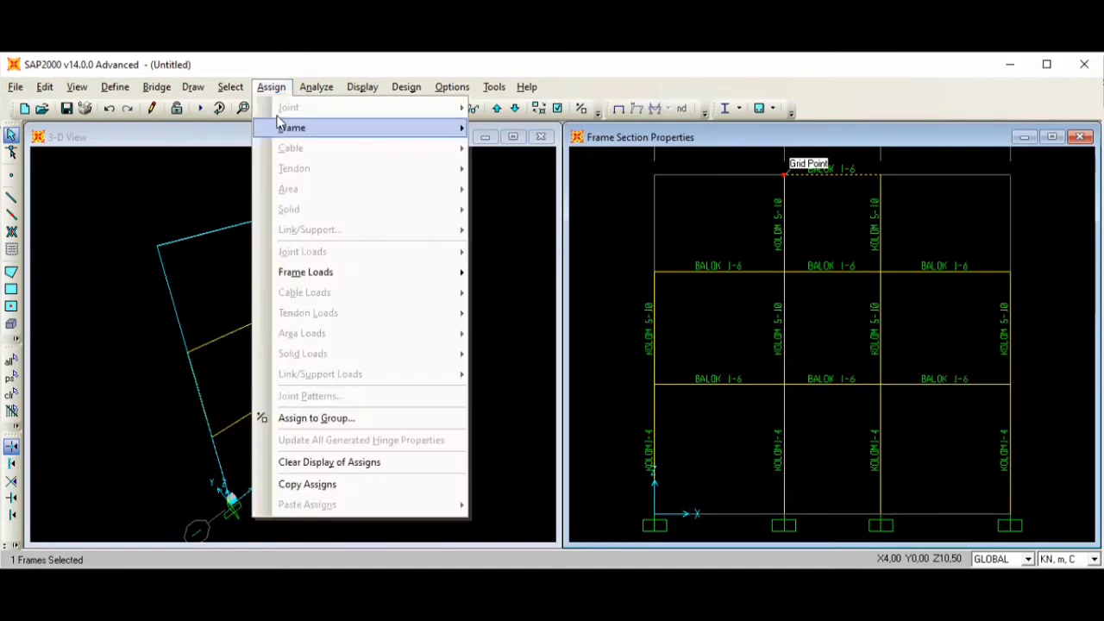
{"action": "mouse_move", "coordinate": [291, 127]}
{"action": "left_click", "coordinate": [531, 126]}
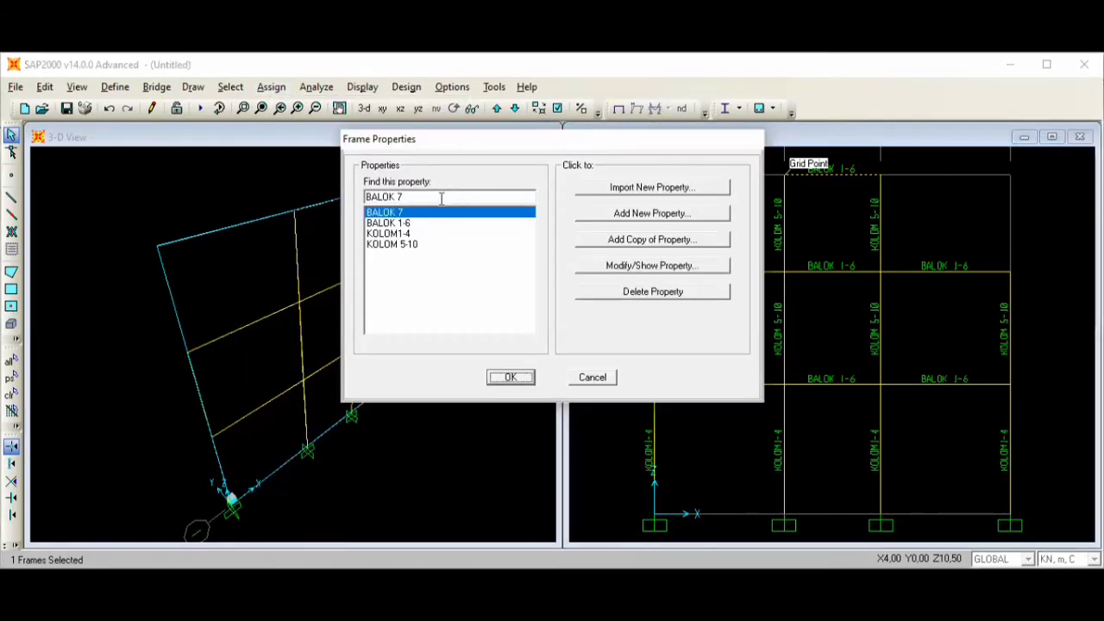
{"action": "left_click", "coordinate": [505, 379]}
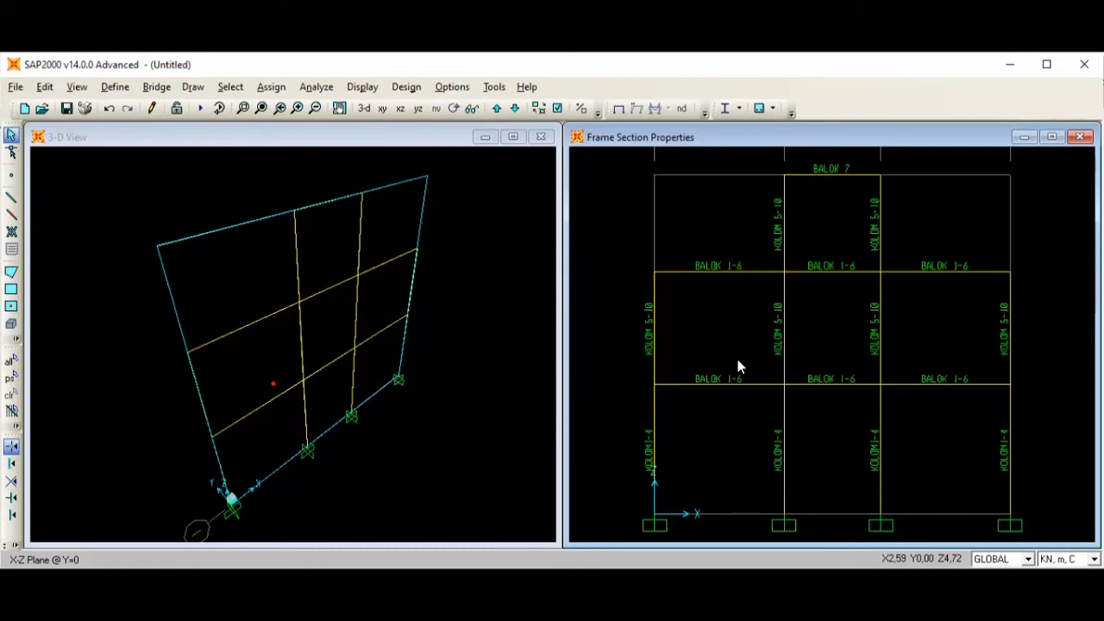
Show the 3-D view extruded with filled objects and colored by sections
{"action": "left_click", "coordinate": [466, 409]}
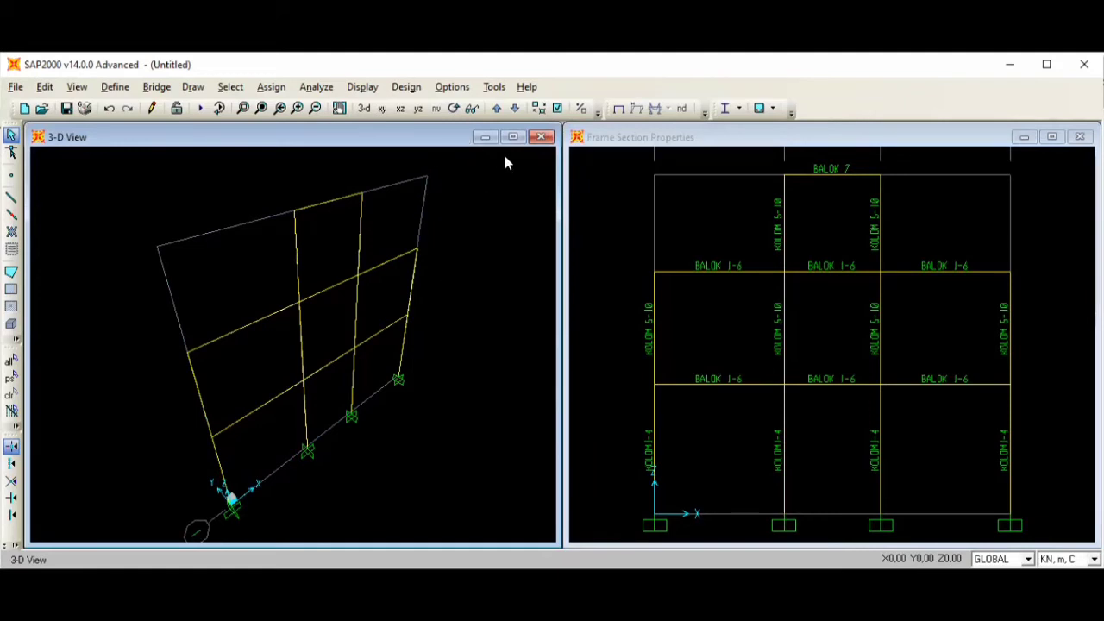
{"action": "left_click", "coordinate": [558, 108]}
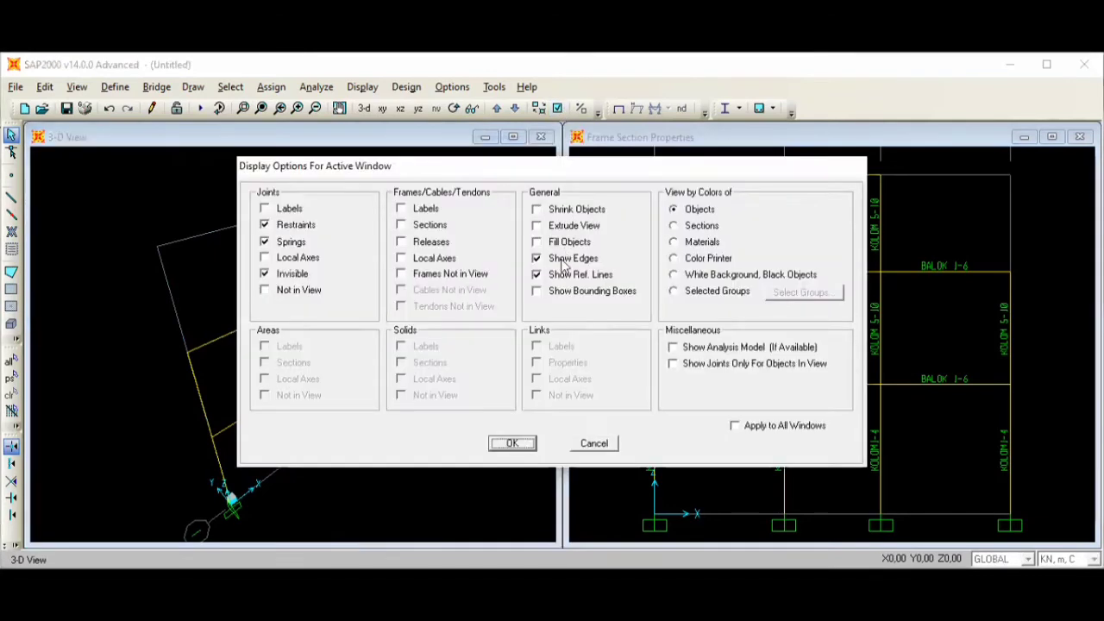
{"action": "left_click", "coordinate": [567, 229]}
{"action": "left_click", "coordinate": [562, 243]}
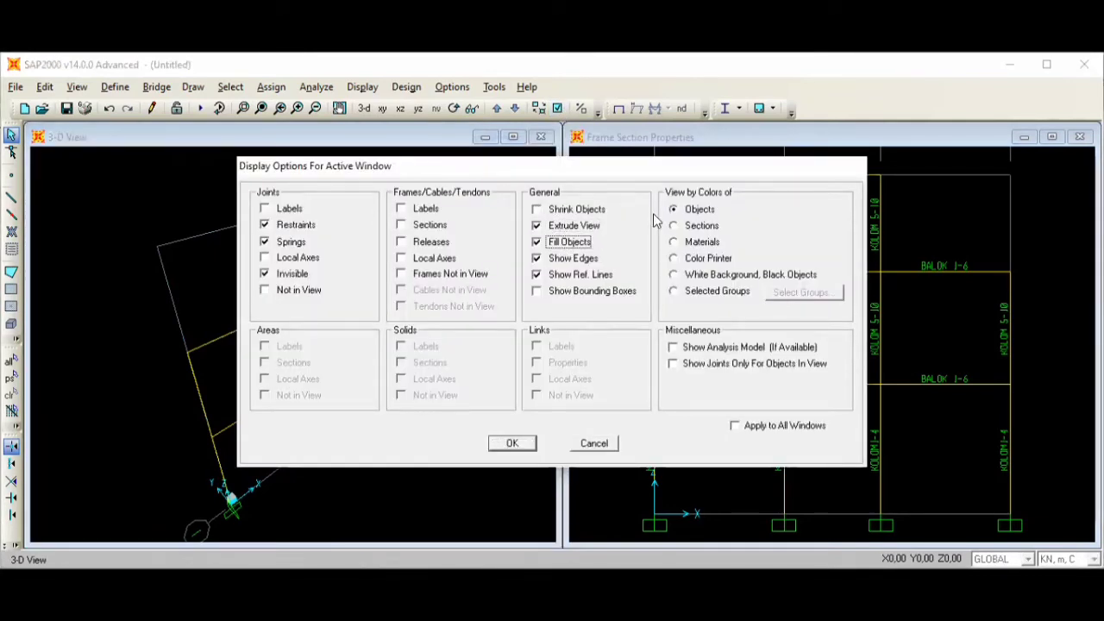
{"action": "left_click", "coordinate": [674, 226]}
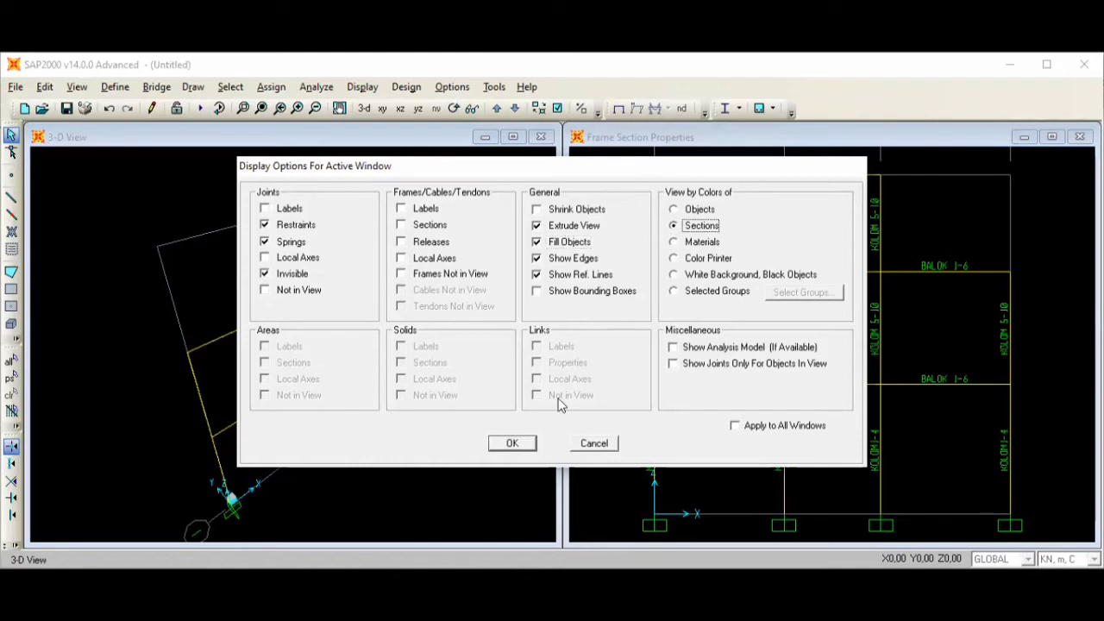
{"action": "left_click", "coordinate": [512, 444]}
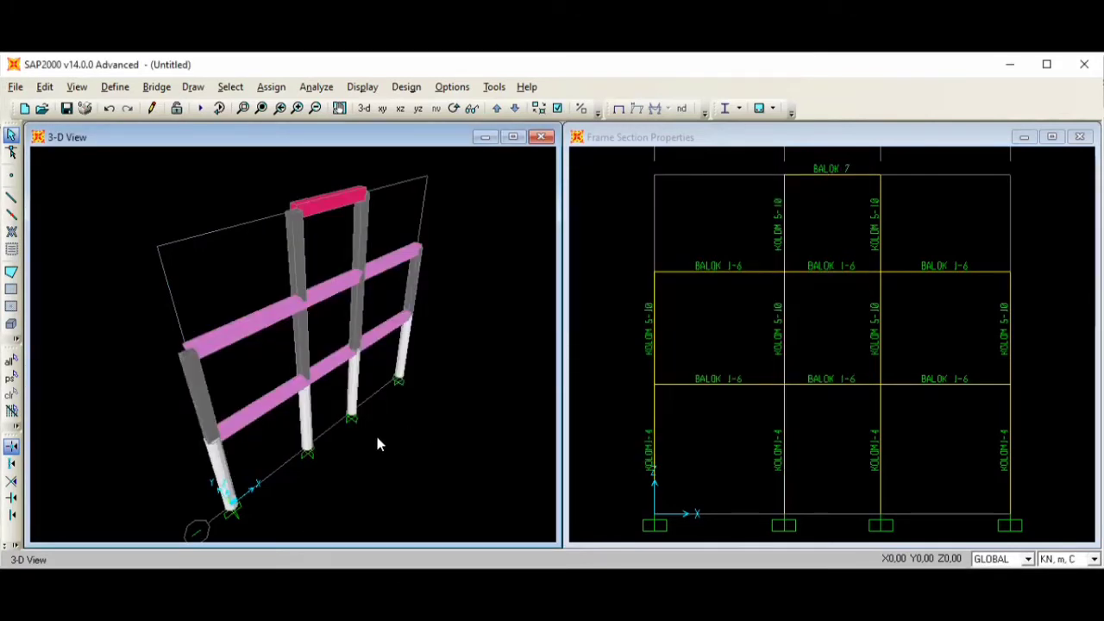
Inspect the extruded beams, columns and supports of the 3-D frame from several angles
{"action": "middle_click_drag", "start_coordinate": [377, 437], "coordinate": [335, 428]}
{"action": "scroll", "coordinate": [340, 447], "scroll_direction": "up", "scroll_amount": 2}
{"action": "scroll", "coordinate": [340, 448], "scroll_direction": "down", "scroll_amount": 2}
{"action": "scroll", "coordinate": [339, 402], "scroll_direction": "up", "scroll_amount": 2}
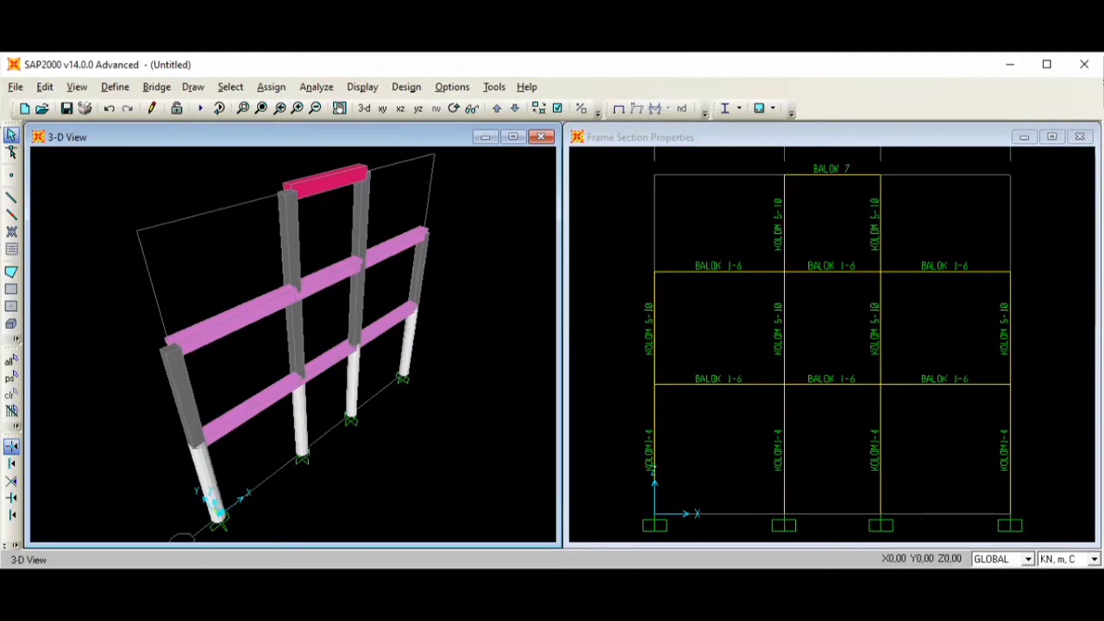
{"action": "middle_click_drag", "start_coordinate": [228, 493], "coordinate": [239, 443]}
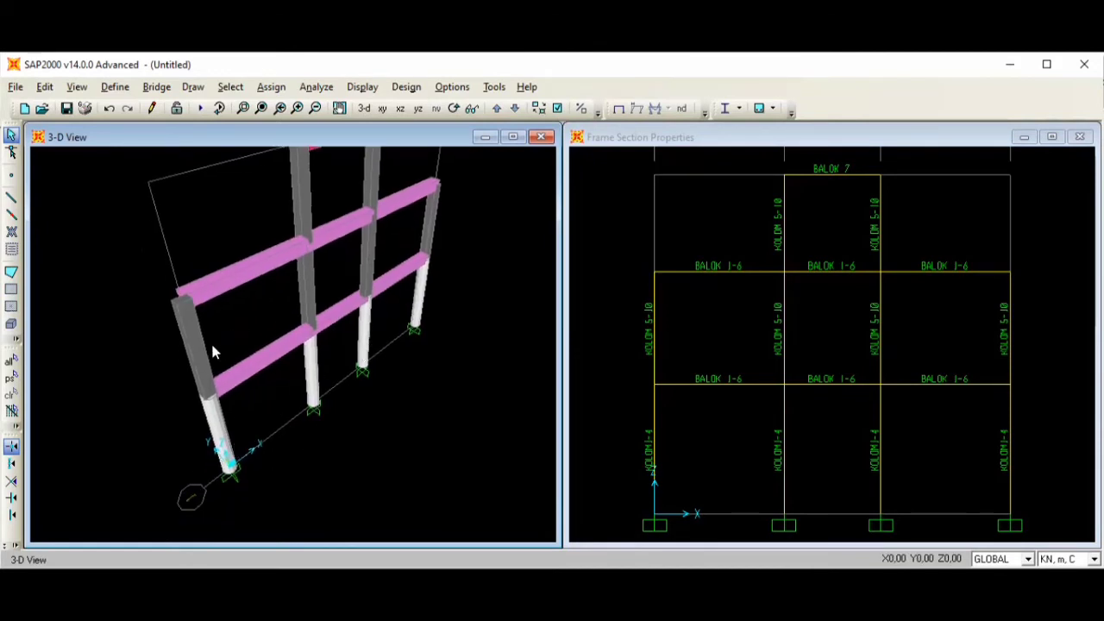
{"action": "middle_click_drag", "start_coordinate": [292, 292], "coordinate": [370, 243], "text": "shift"}
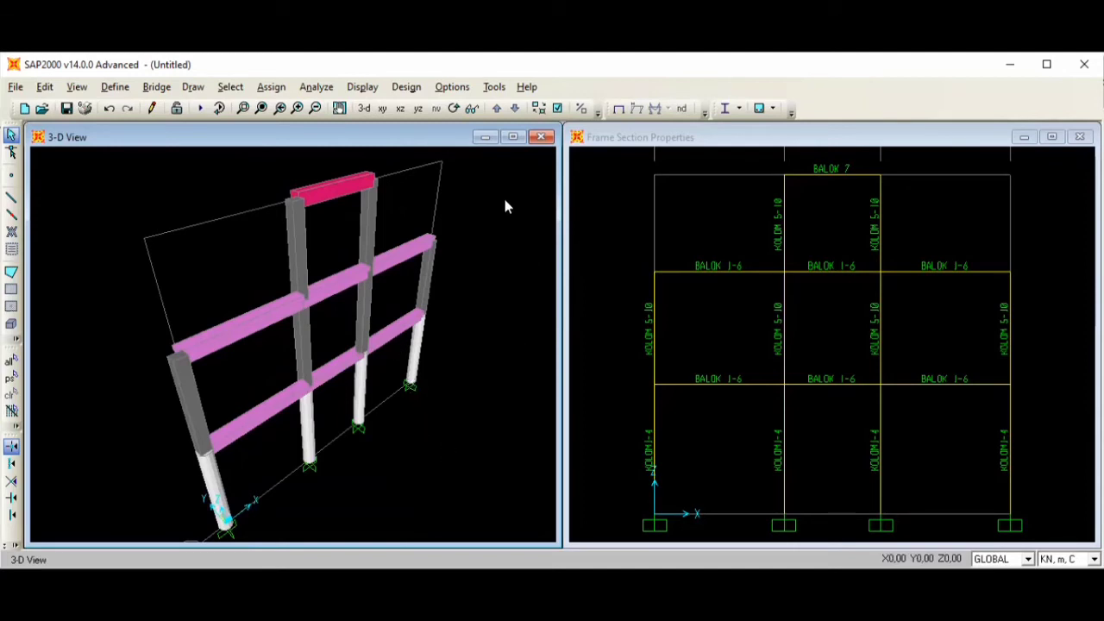
Turn off the extruded and filled display, color the view by objects, and switch the 3-D view to the X-Z plane
{"action": "left_click", "coordinate": [559, 108]}
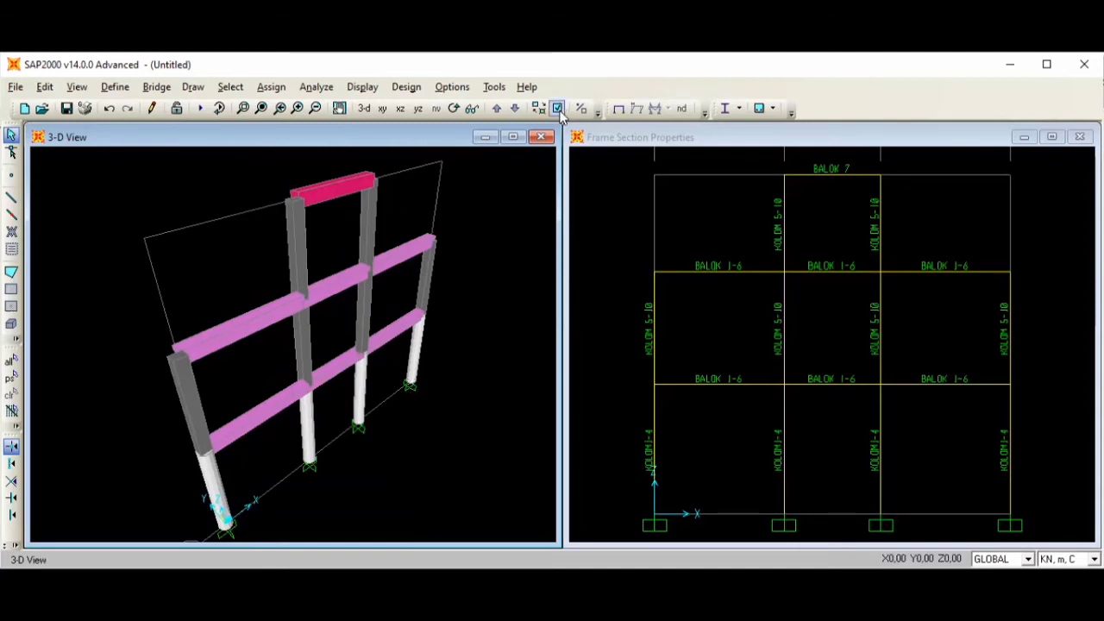
{"action": "left_click", "coordinate": [538, 226]}
{"action": "left_click", "coordinate": [538, 241]}
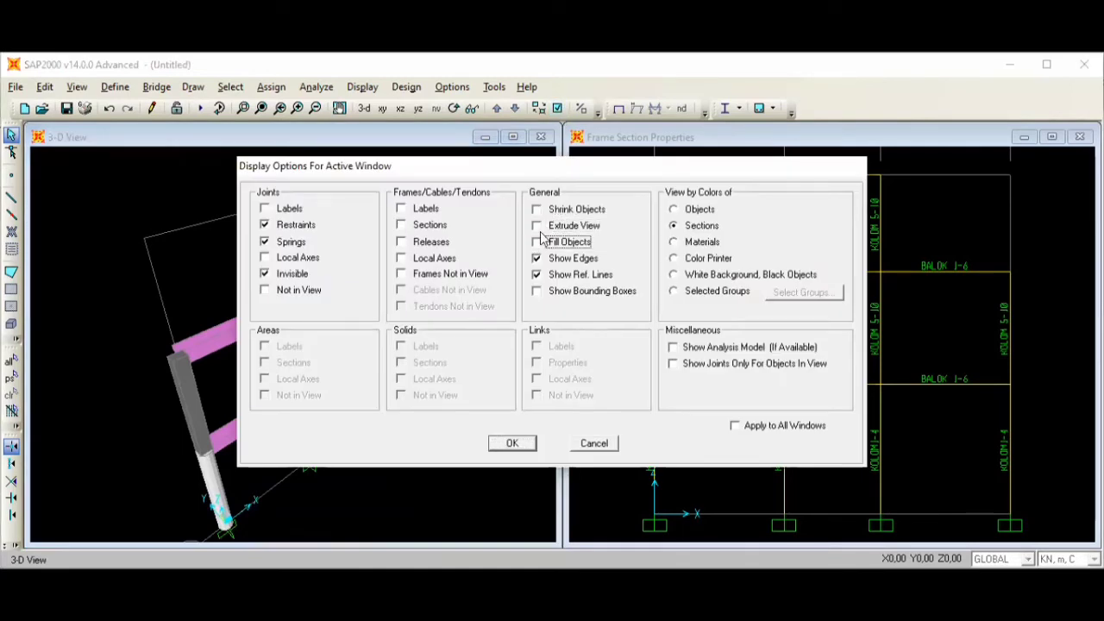
{"action": "left_click", "coordinate": [673, 210]}
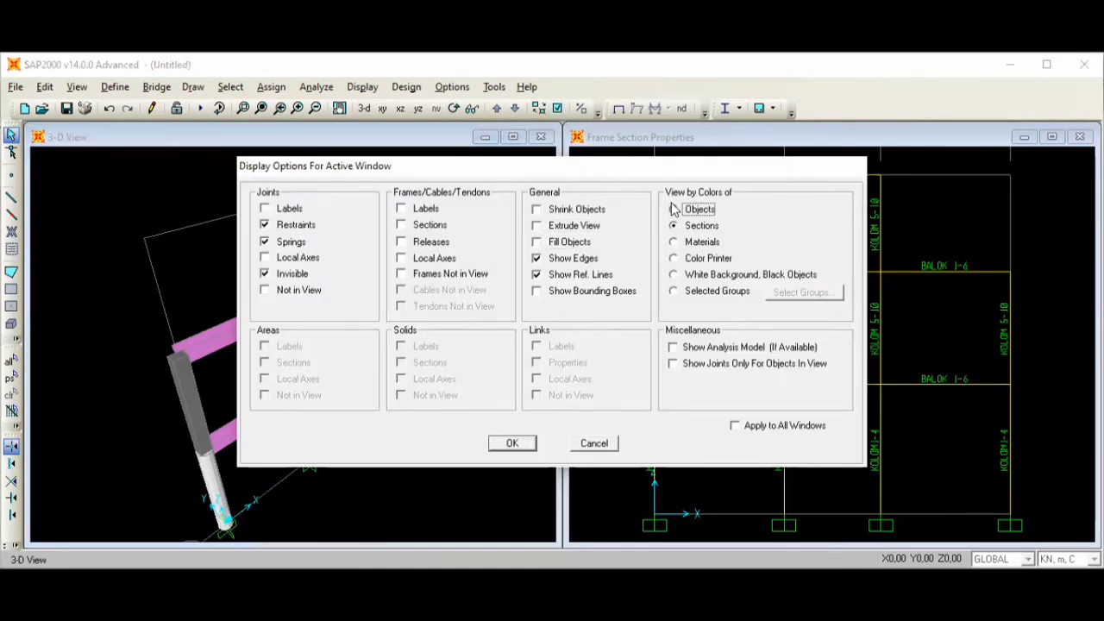
{"action": "left_click", "coordinate": [513, 444]}
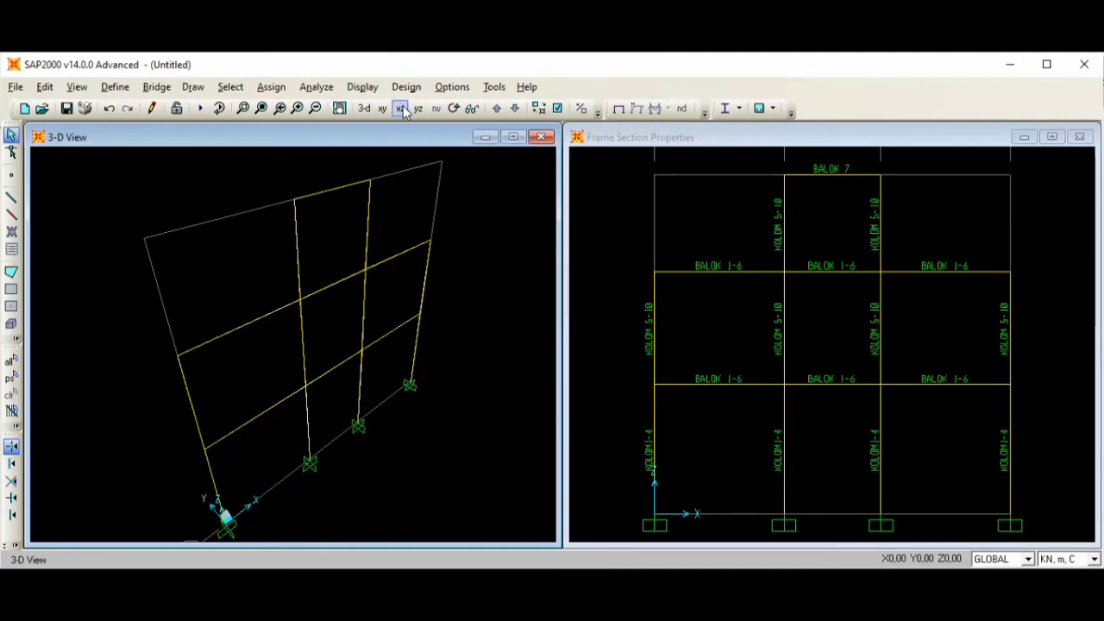
{"action": "left_click", "coordinate": [401, 108]}
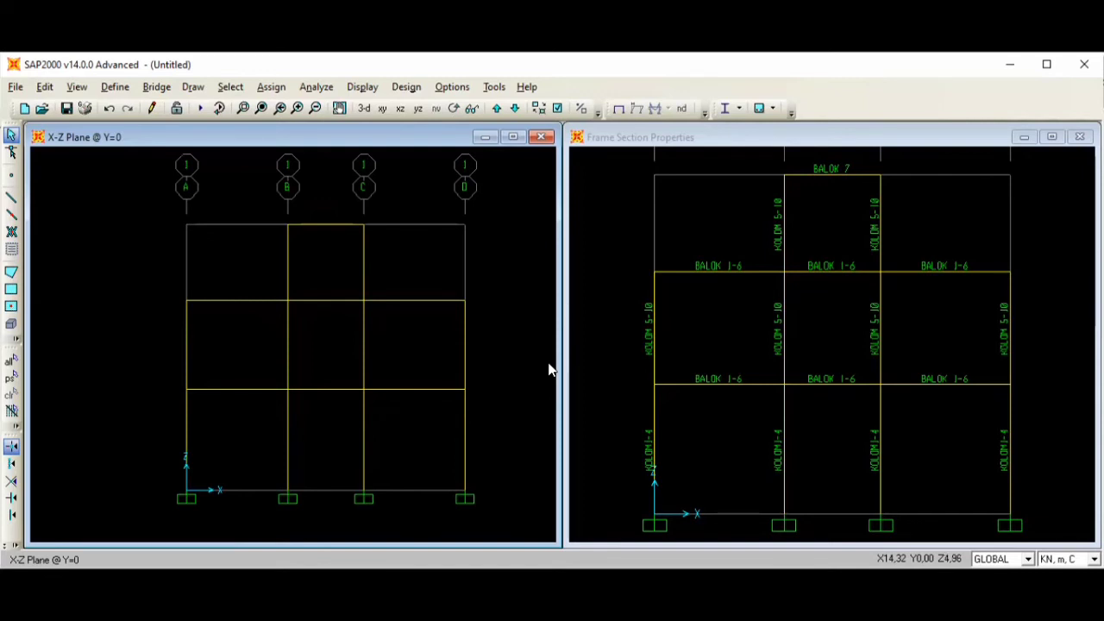
Add a load pattern named LIVE with type LIVE
{"action": "left_click", "coordinate": [116, 87]}
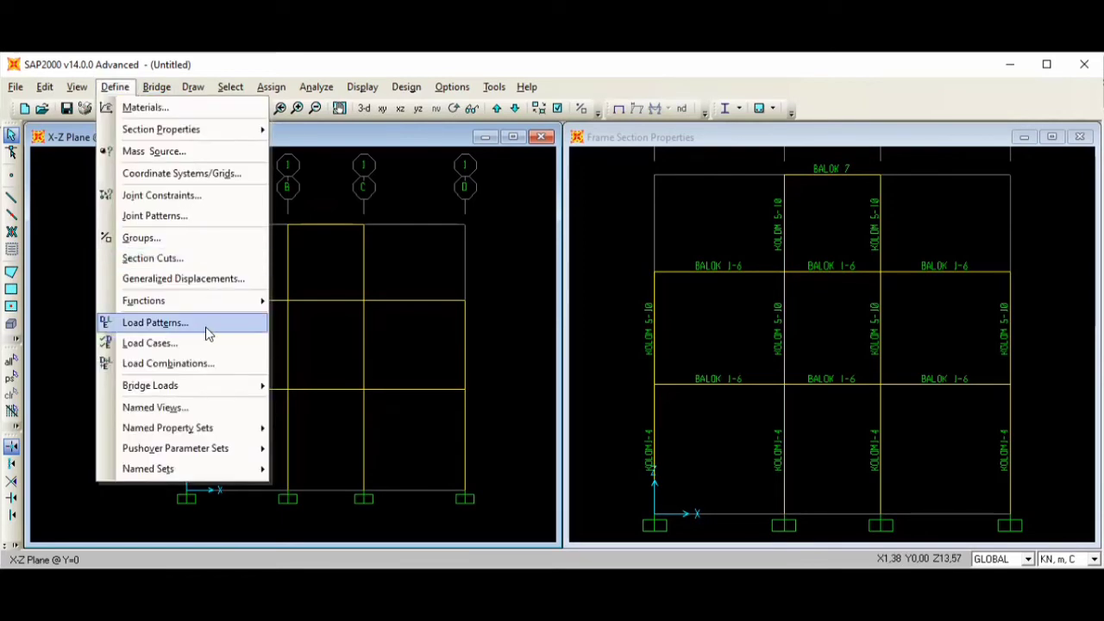
{"action": "left_click", "coordinate": [207, 333]}
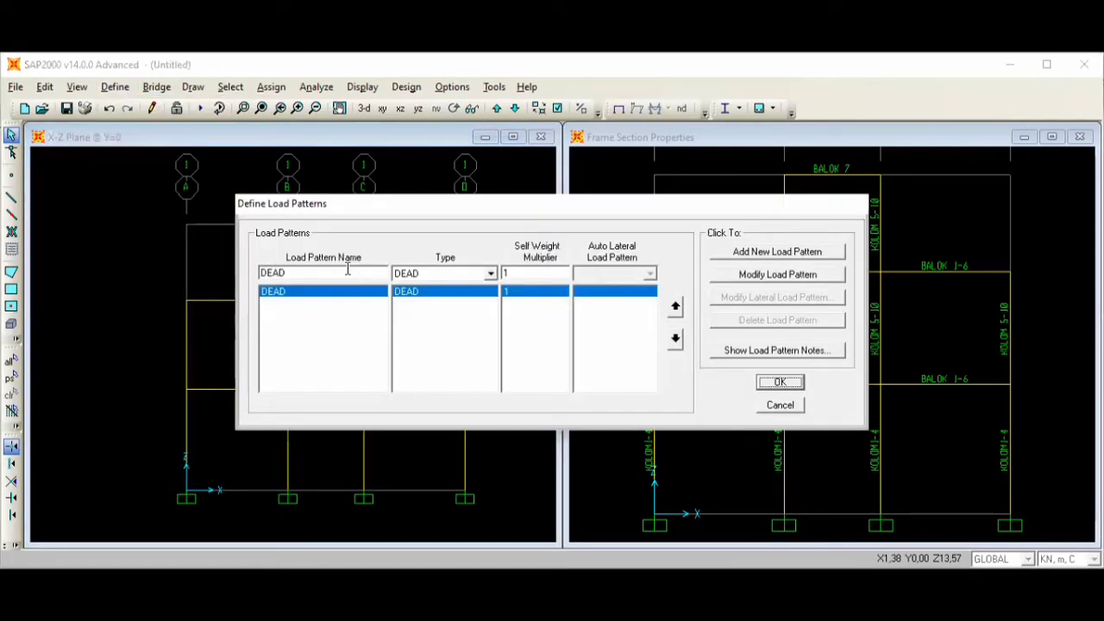
{"action": "double_click", "coordinate": [340, 272]}
{"action": "type", "text": "LI"}
{"action": "type", "text": "VR"}
{"action": "type", "text": "E"}
{"action": "left_click", "coordinate": [421, 275]}
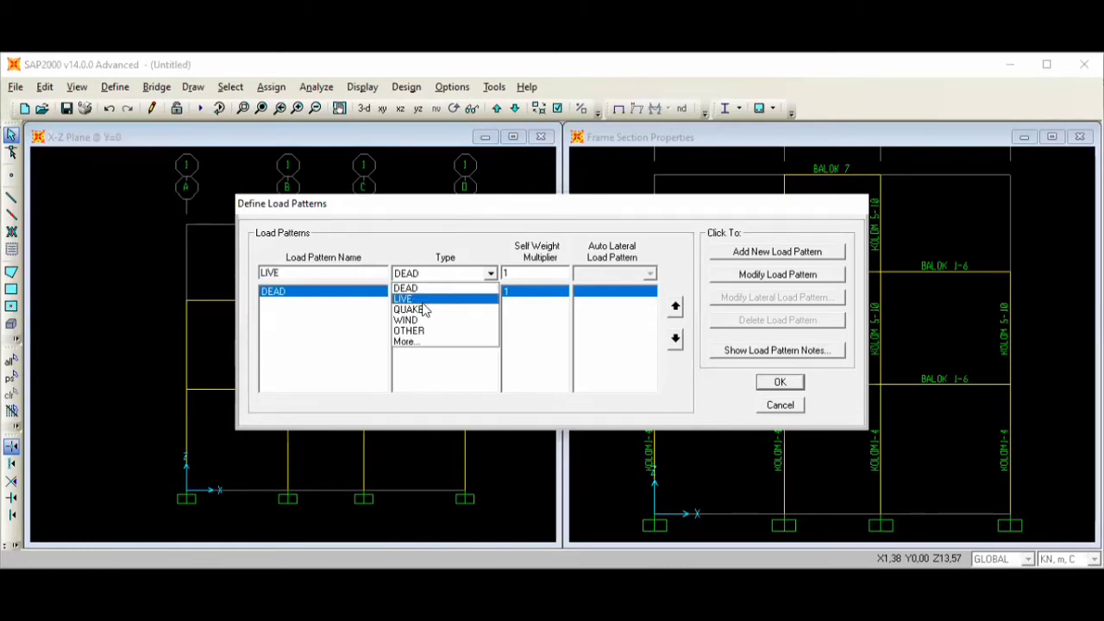
{"action": "left_click", "coordinate": [424, 299]}
{"action": "left_click", "coordinate": [802, 252]}
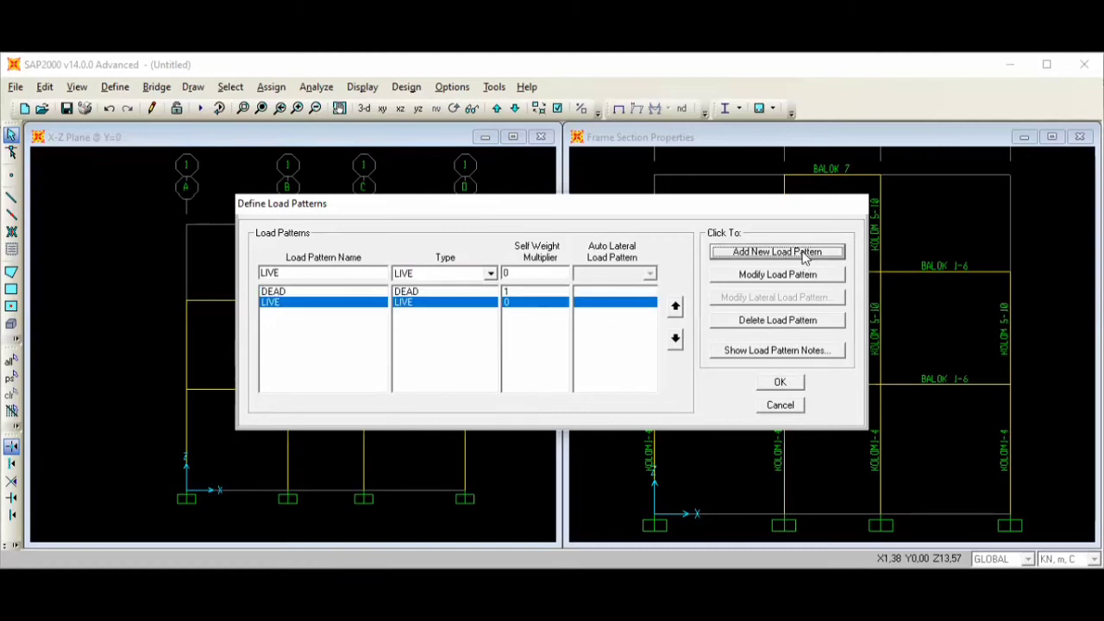
Add a load pattern named QUAKE with type QUAKE and accept the load pattern definitions
{"action": "double_click", "coordinate": [309, 275]}
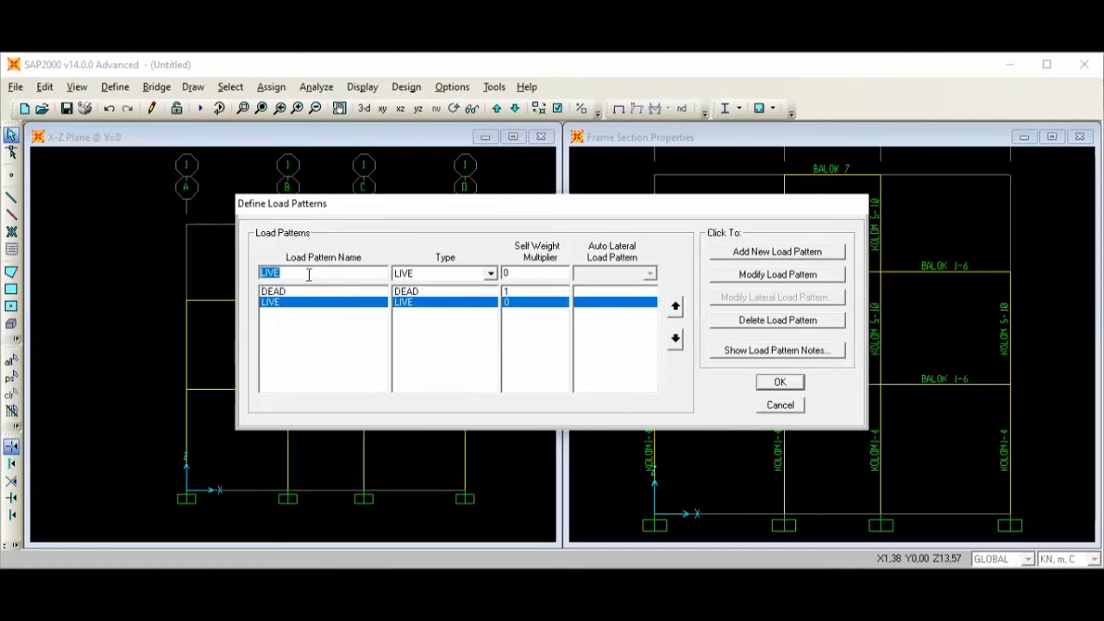
{"action": "type", "text": "QUAKE"}
{"action": "left_click", "coordinate": [415, 274]}
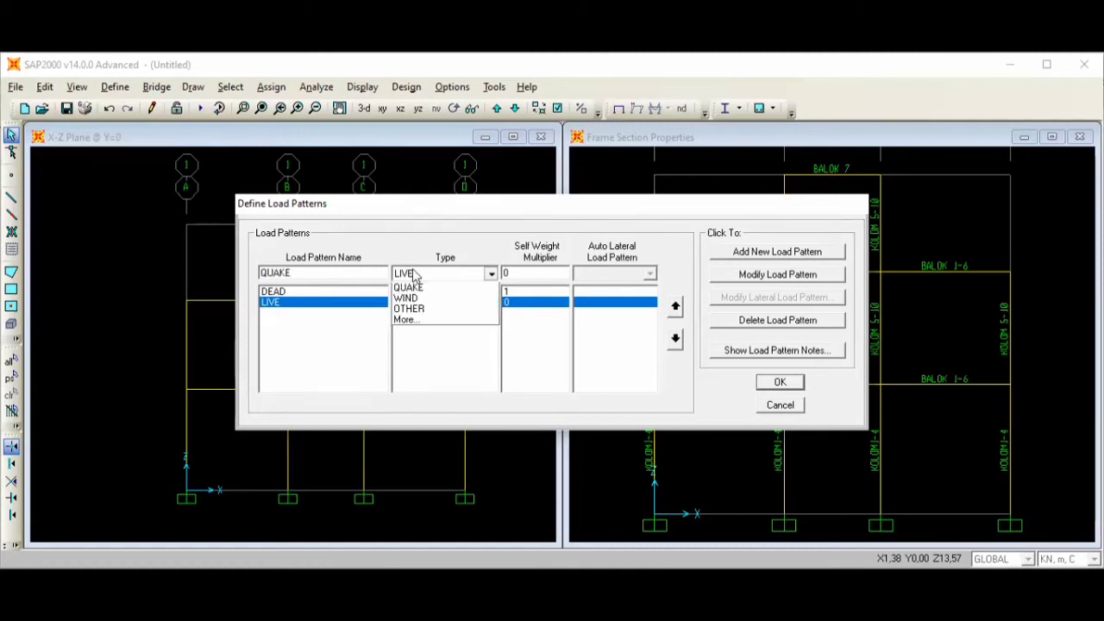
{"action": "left_click", "coordinate": [416, 307]}
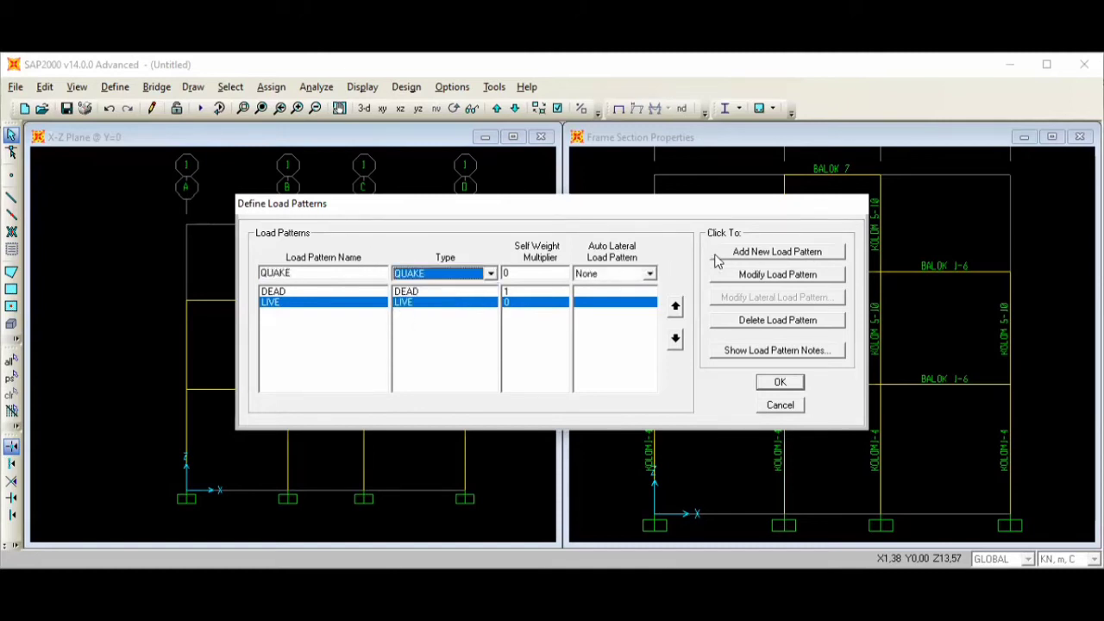
{"action": "left_click", "coordinate": [716, 259]}
{"action": "left_click", "coordinate": [774, 386]}
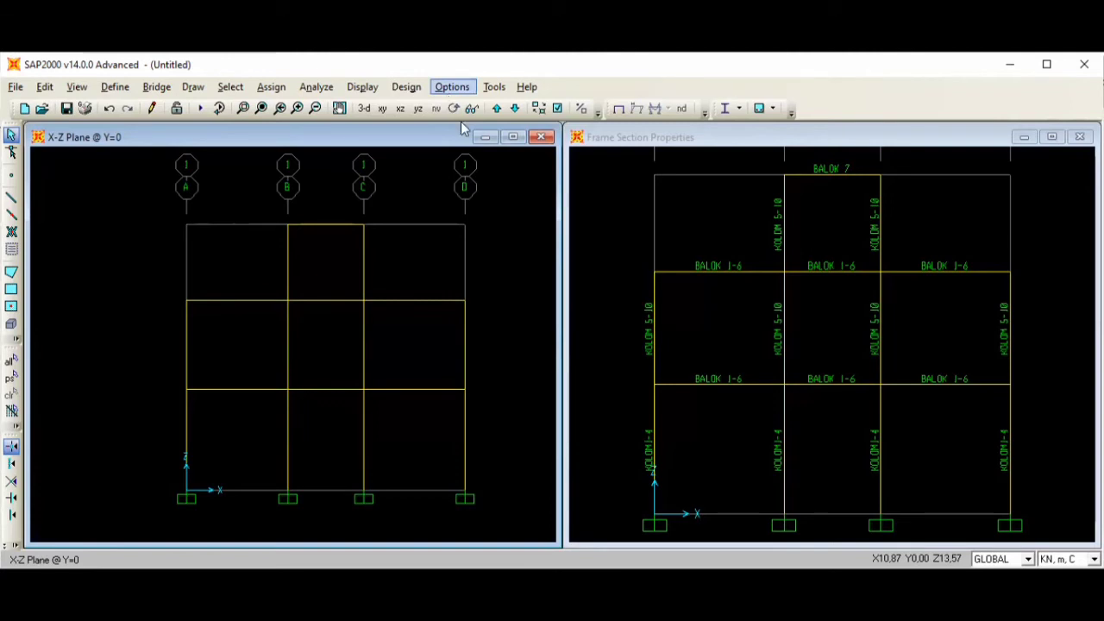
Split the workspace into three view windows and show the X-Z plane in the new 3-D window
{"action": "left_click", "coordinate": [452, 87]}
{"action": "mouse_move", "coordinate": [481, 214]}
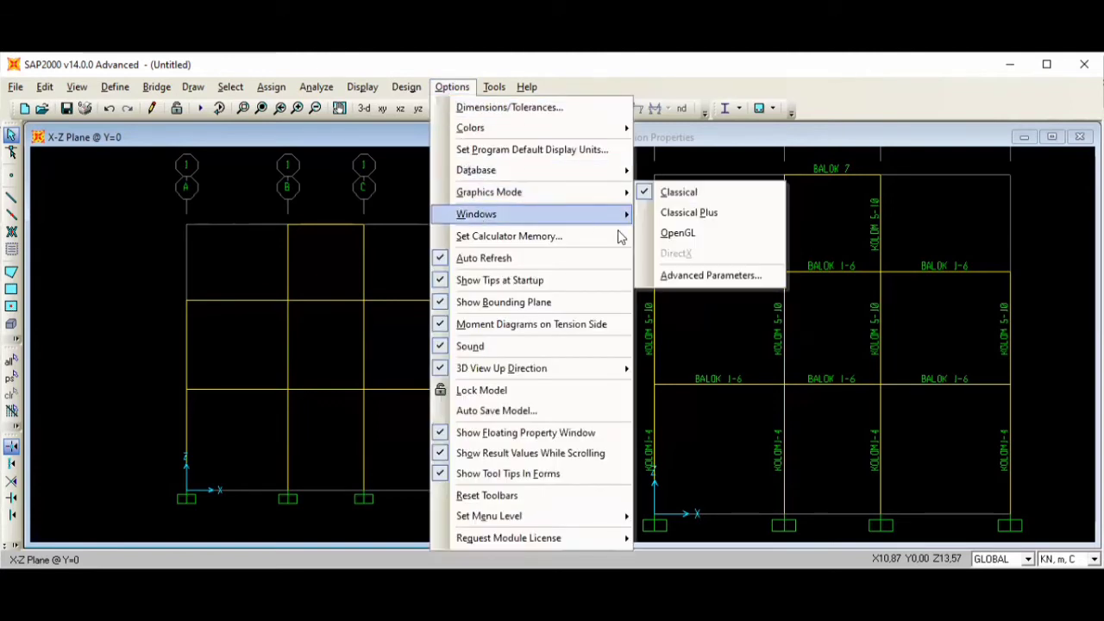
{"action": "left_click", "coordinate": [671, 276]}
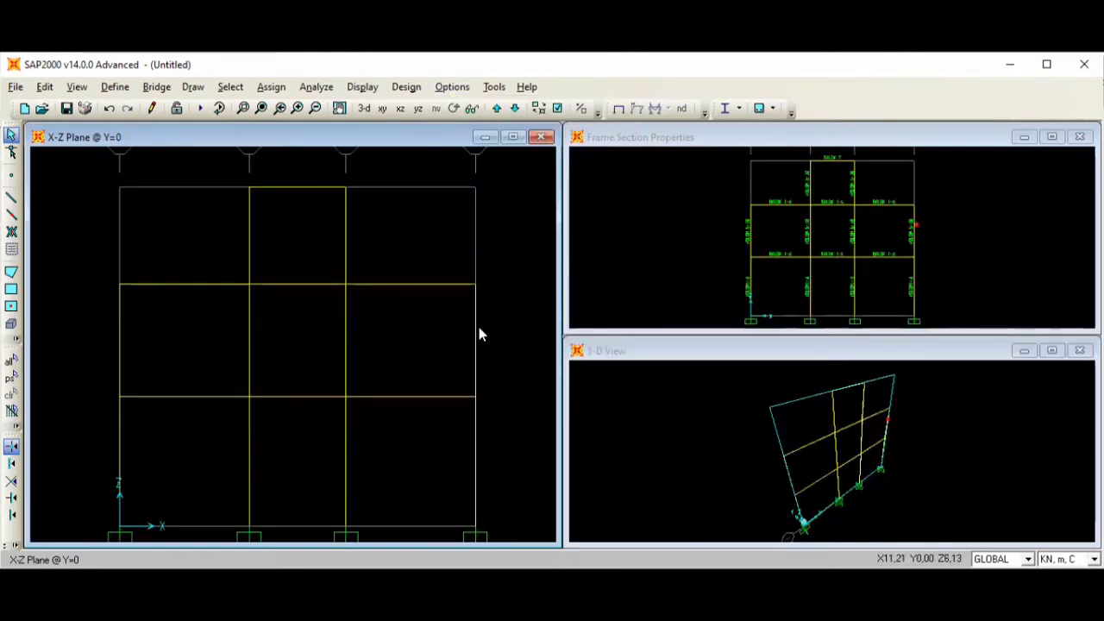
{"action": "left_click", "coordinate": [656, 423]}
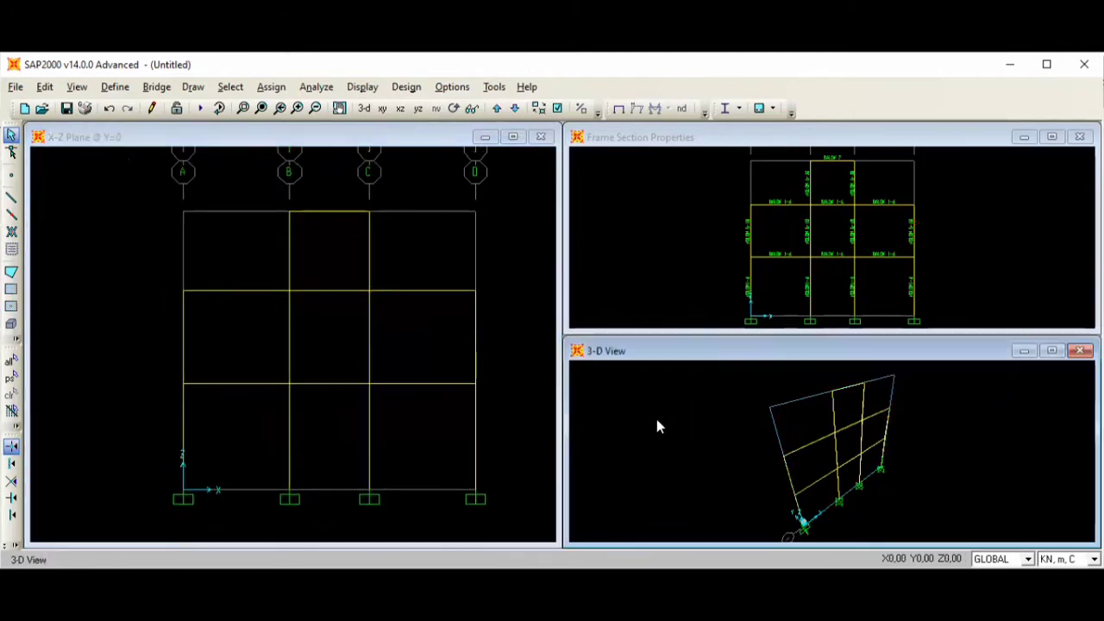
{"action": "left_click", "coordinate": [399, 109]}
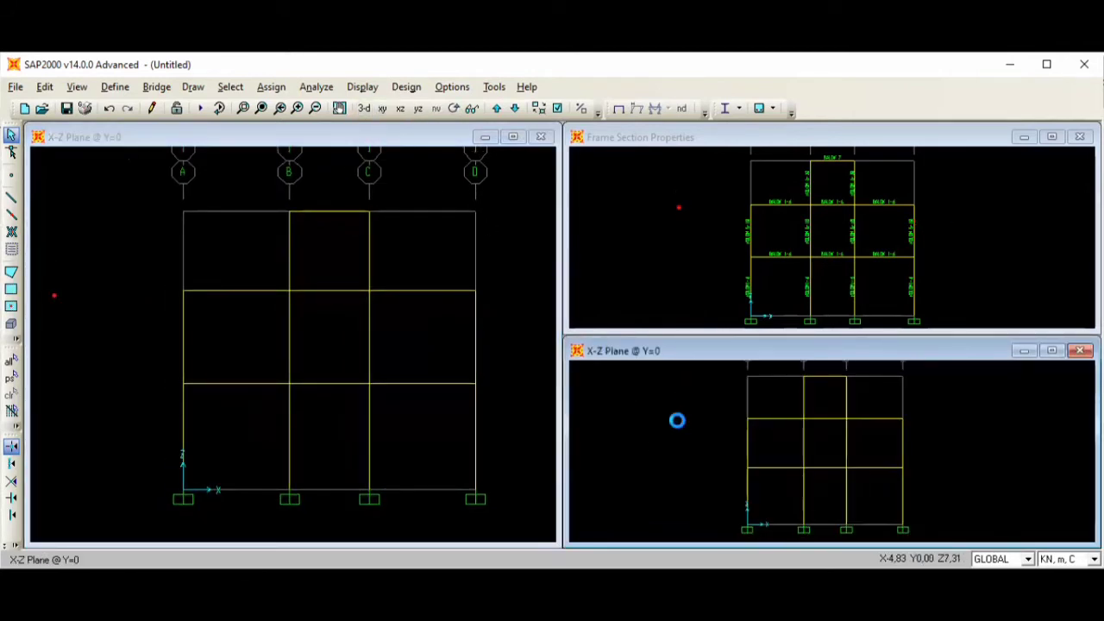
{"action": "left_click", "coordinate": [517, 407]}
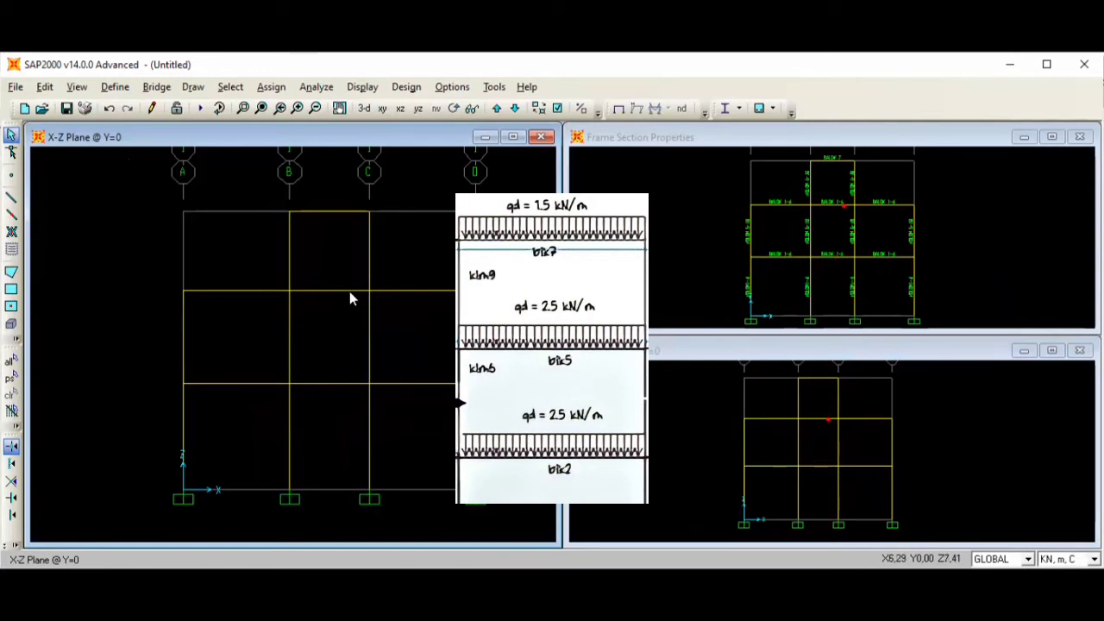
Assign a DEAD uniform gravity load of 2,51 kN/m to the two lower middle-bay beams between grids B and C
{"action": "left_click", "coordinate": [328, 384]}
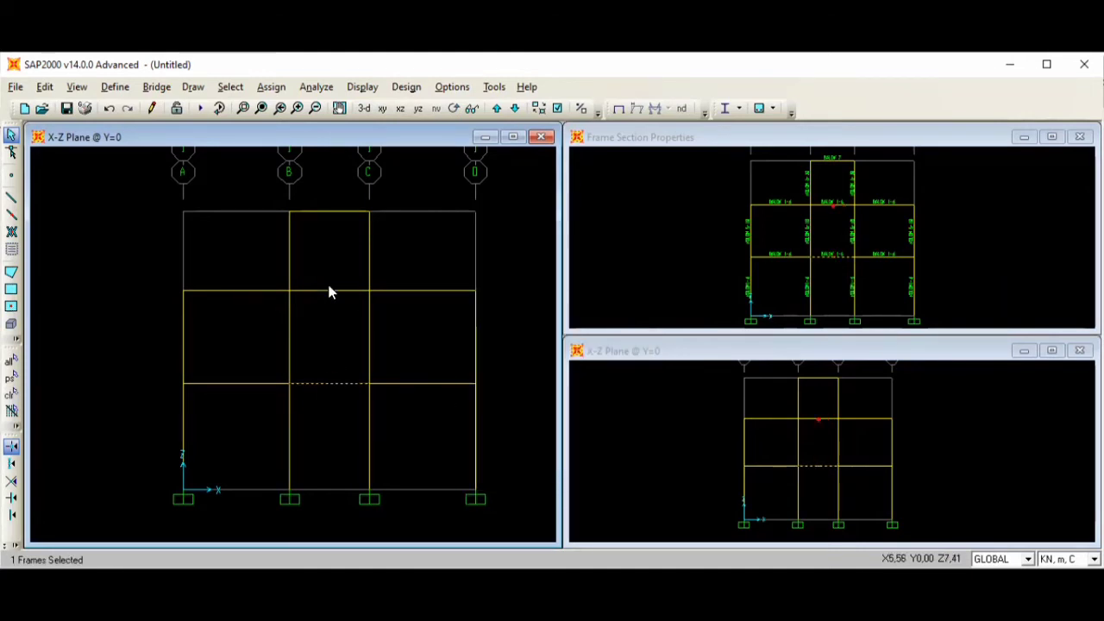
{"action": "left_click", "coordinate": [331, 290]}
{"action": "left_click", "coordinate": [271, 87]}
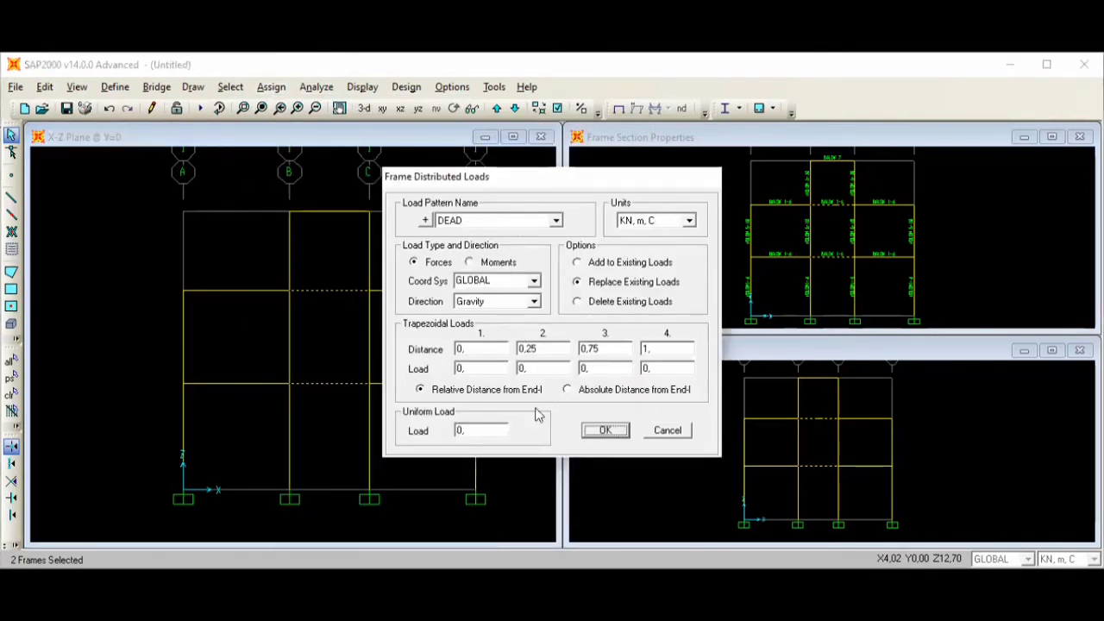
{"action": "double_click", "coordinate": [499, 429]}
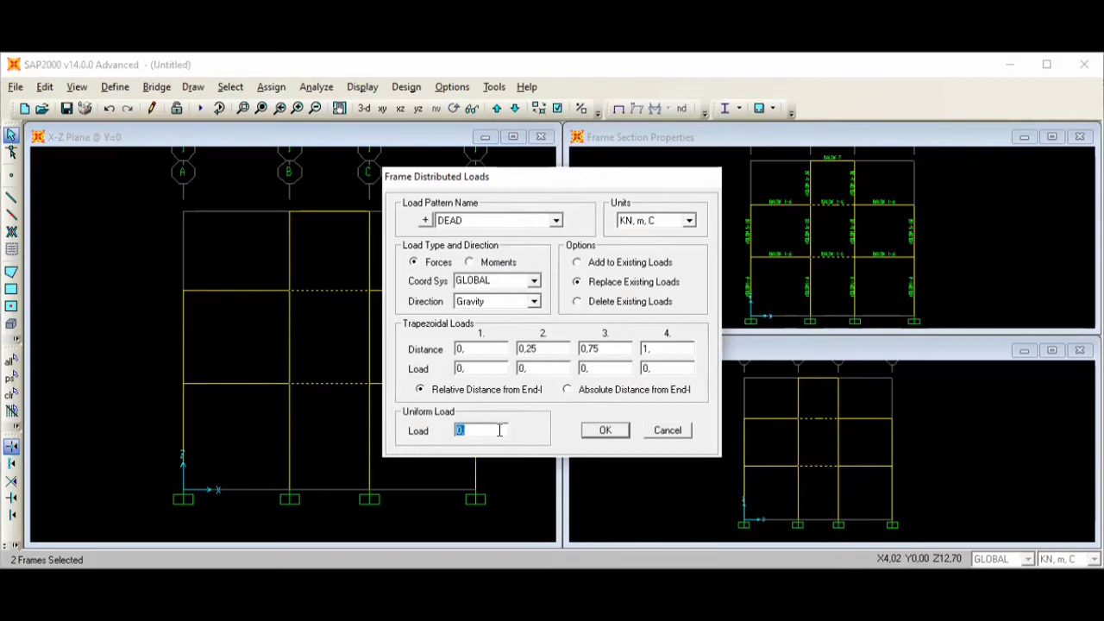
{"action": "type", "text": "2,51"}
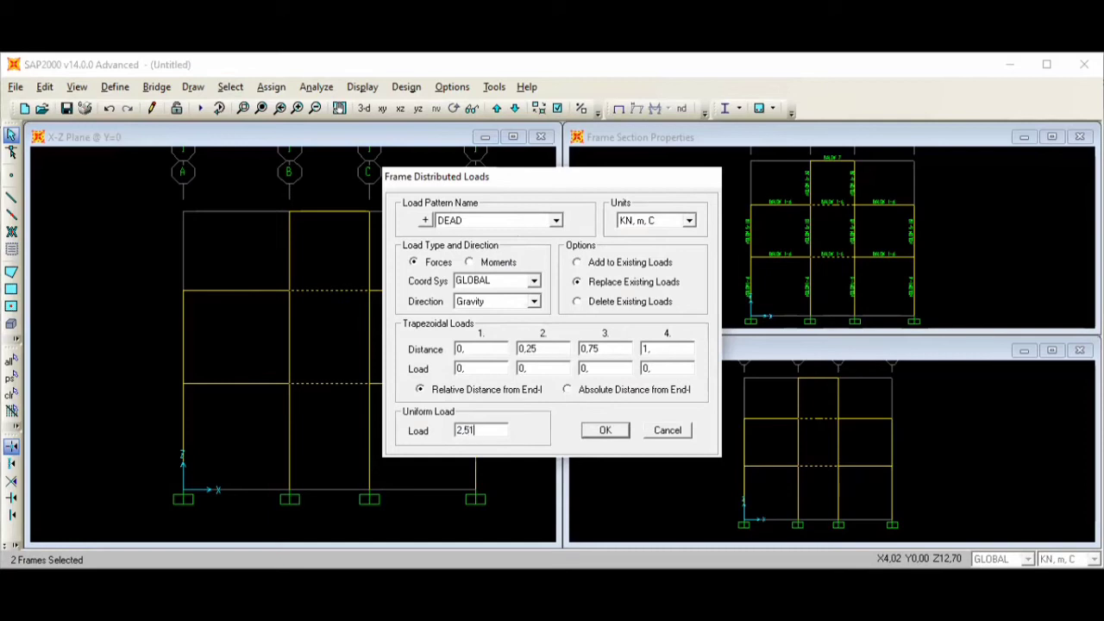
{"action": "type", "text": "0"}
{"action": "left_click", "coordinate": [608, 429]}
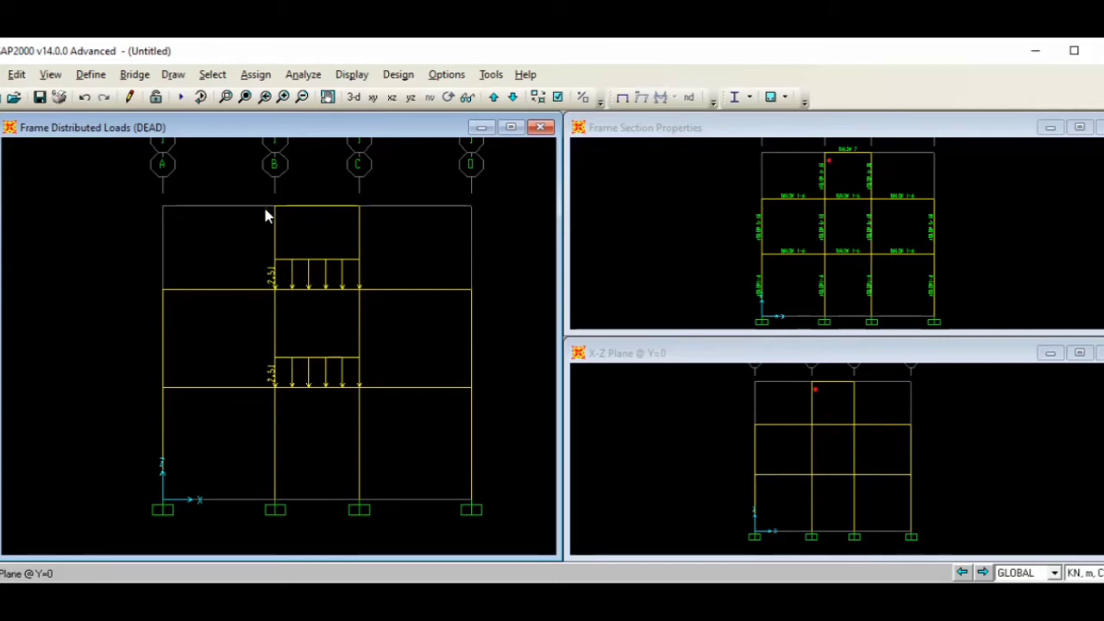
Assign a DEAD uniform gravity load of 1,51 kN/m to the roof beam between grids B and C
{"action": "left_click", "coordinate": [309, 206]}
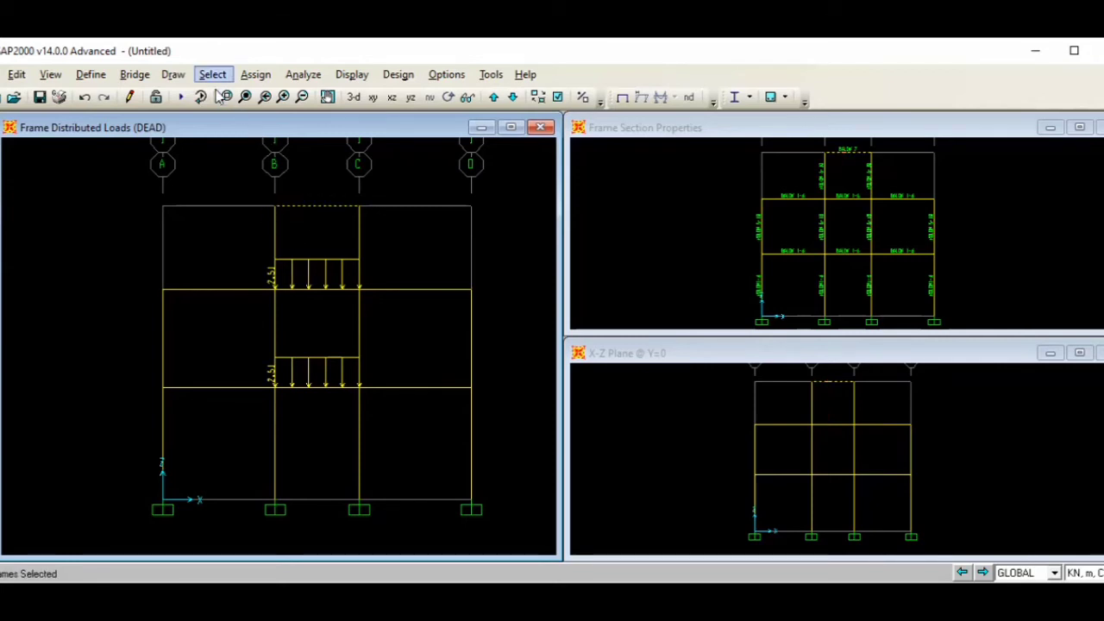
{"action": "left_click", "coordinate": [255, 74]}
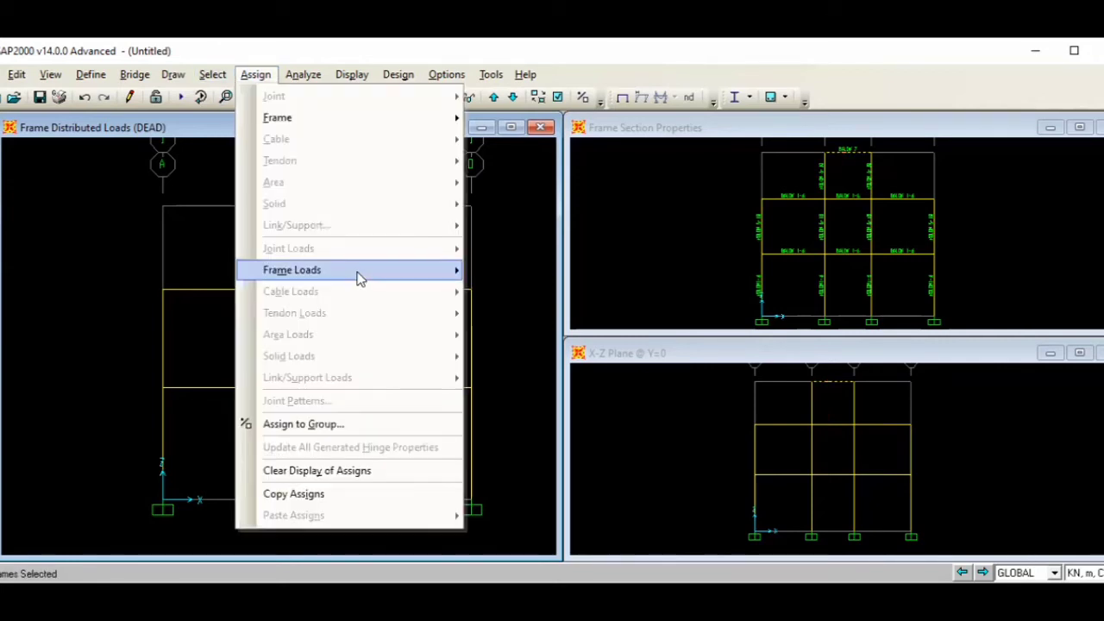
{"action": "mouse_move", "coordinate": [360, 278]}
{"action": "left_click", "coordinate": [496, 314]}
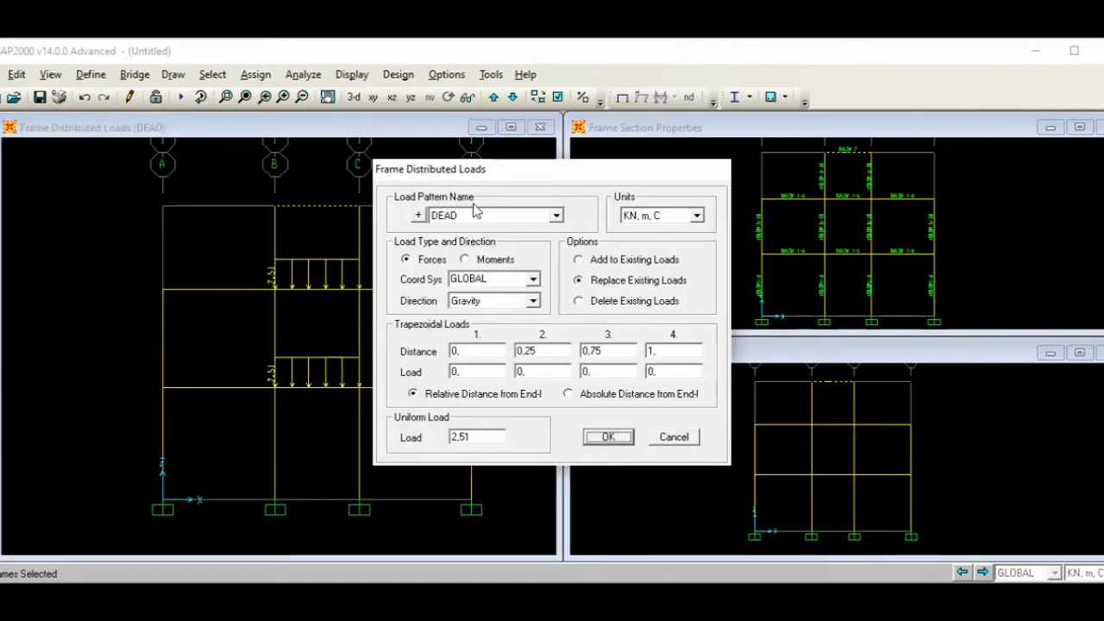
{"action": "double_click", "coordinate": [485, 434]}
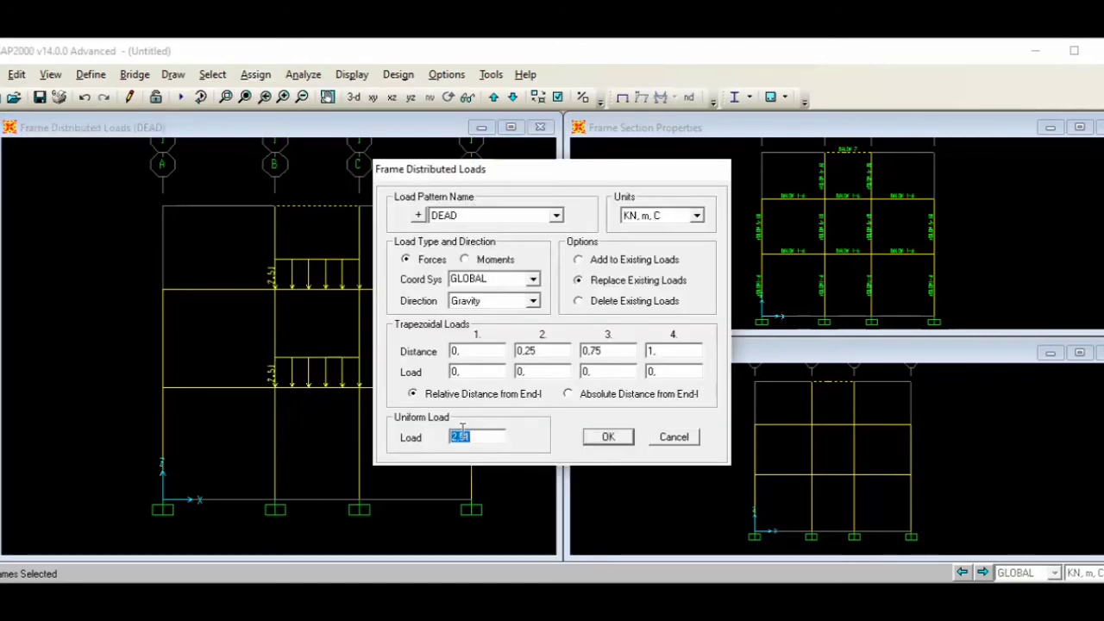
{"action": "type", "text": "1,510"}
{"action": "left_click", "coordinate": [601, 437]}
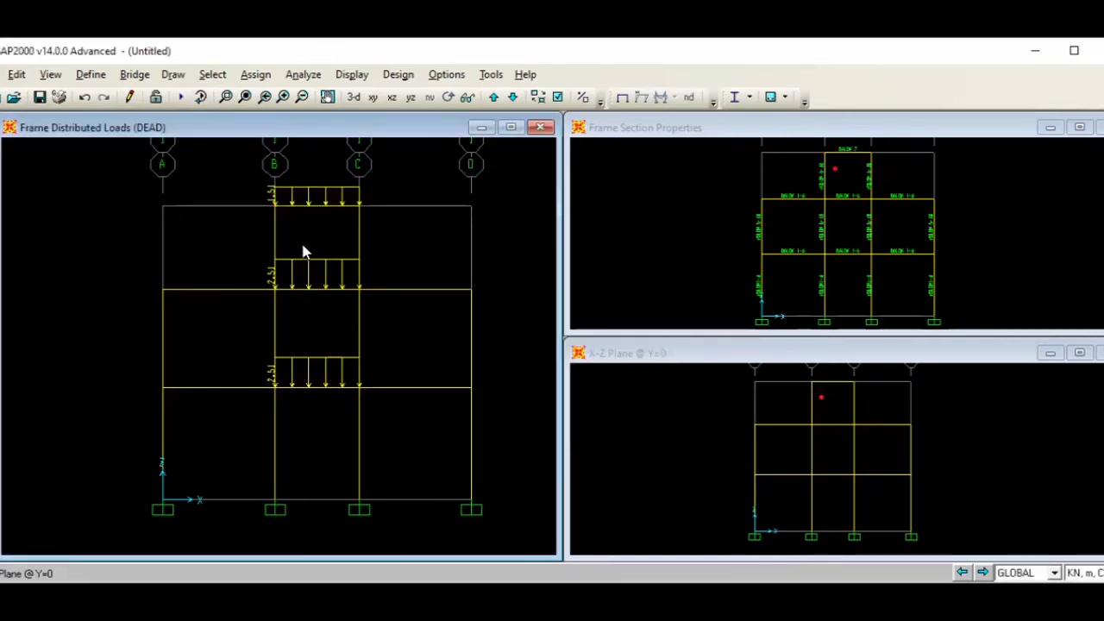
Begin a distributed load on the first-floor beam between grids A and B, using the LIVE pattern, zero uniform load and absolute distances
{"action": "left_click", "coordinate": [636, 438]}
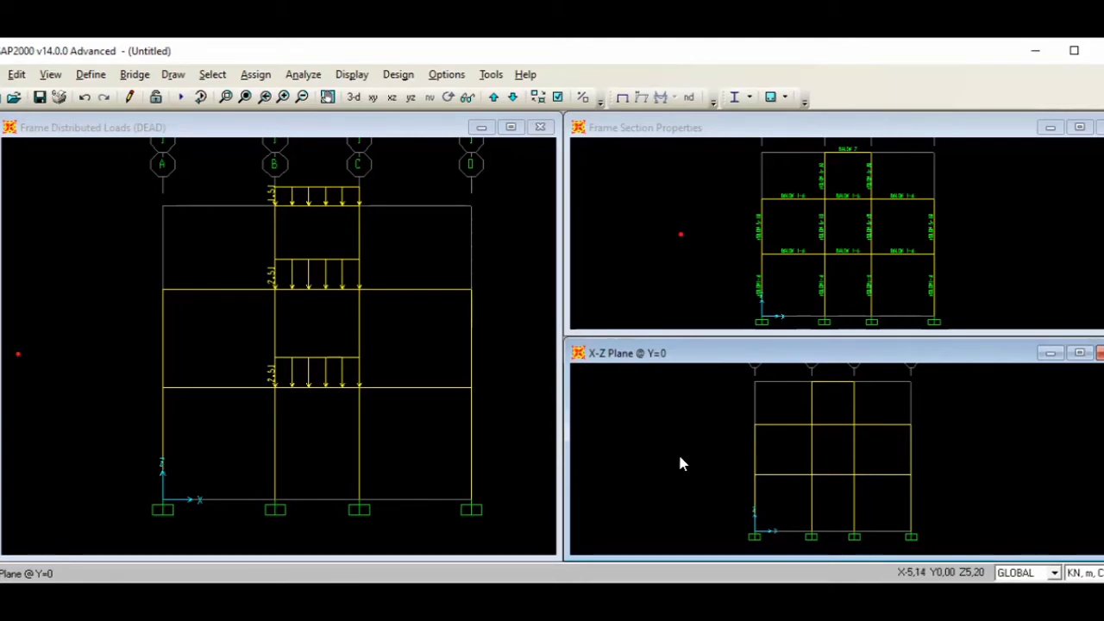
{"action": "left_click", "coordinate": [787, 475]}
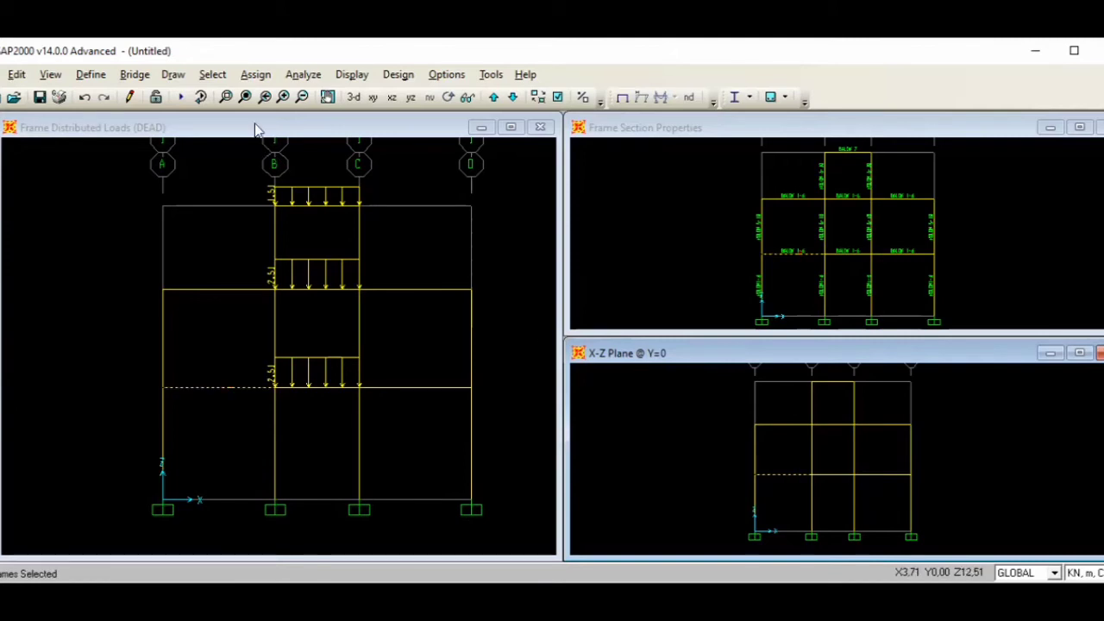
{"action": "left_click", "coordinate": [255, 75]}
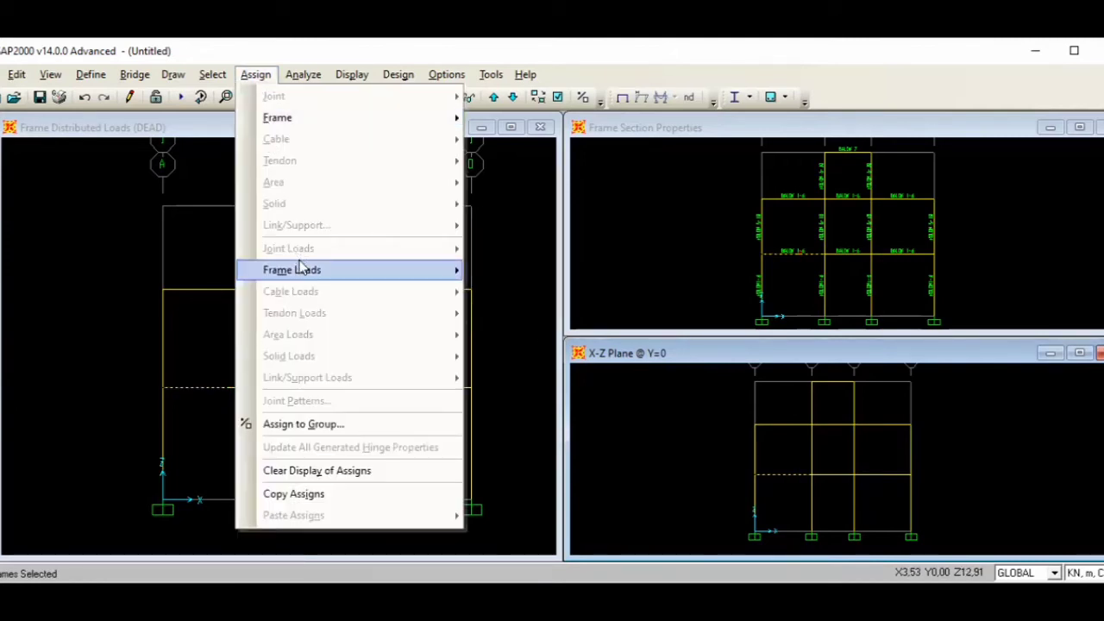
{"action": "mouse_move", "coordinate": [299, 269]}
{"action": "left_click", "coordinate": [518, 315]}
{"action": "left_click", "coordinate": [496, 214]}
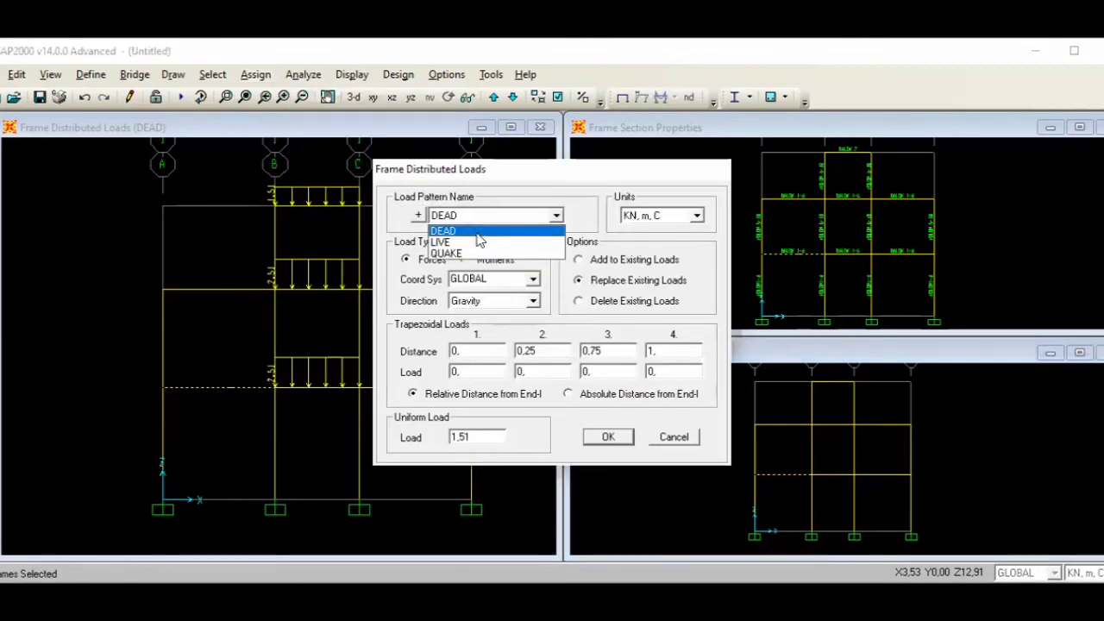
{"action": "left_click", "coordinate": [483, 244]}
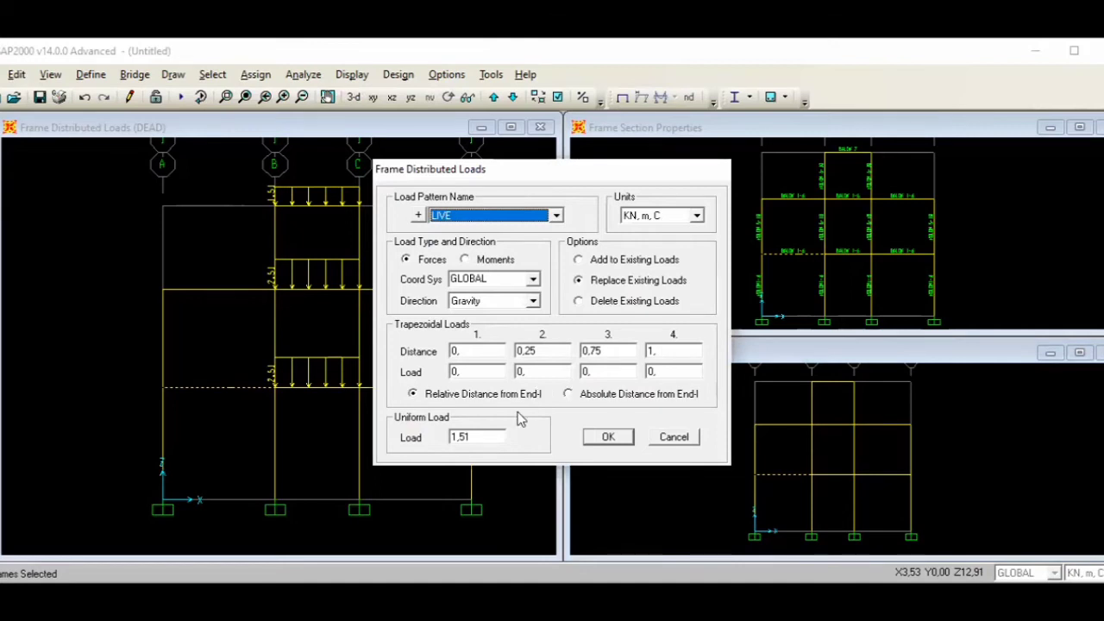
{"action": "double_click", "coordinate": [470, 444]}
{"action": "type", "text": "0"}
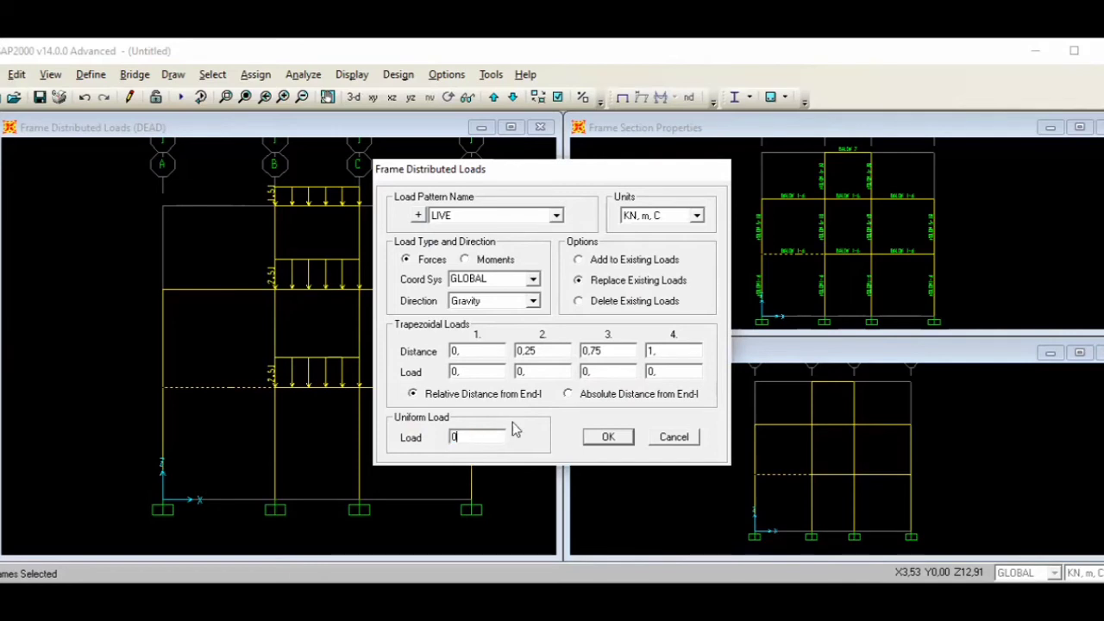
{"action": "left_click", "coordinate": [589, 394]}
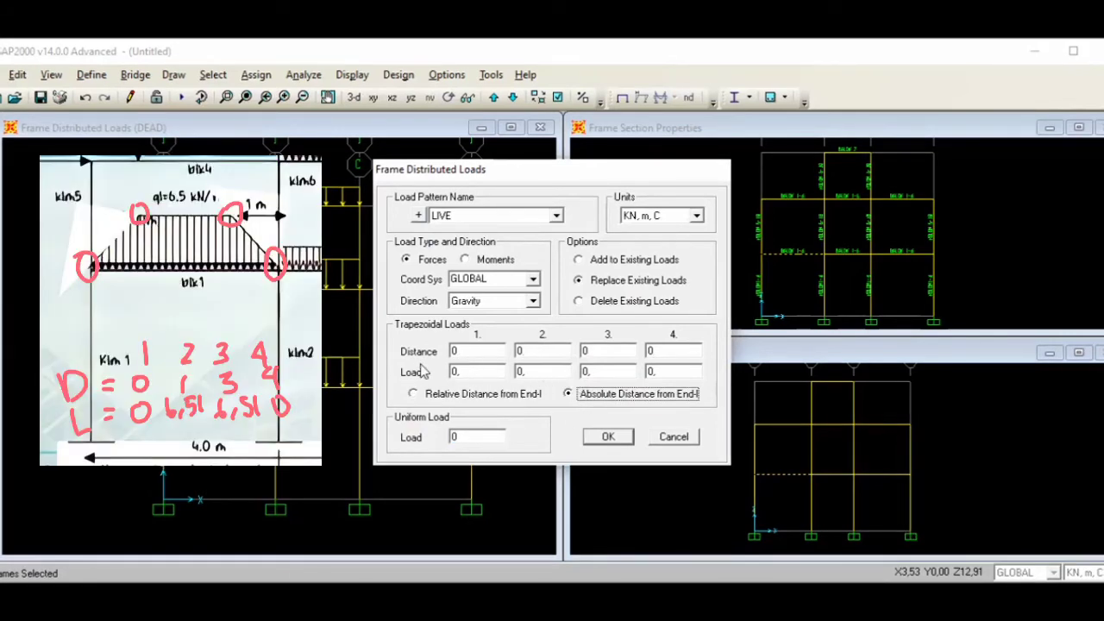
Apply a trapezoidal load to the selected beam with distances 0, 1, 3 and 4 m and loads 0, 6,51, 6,51 and 0 kN/m
{"action": "left_click", "coordinate": [472, 351]}
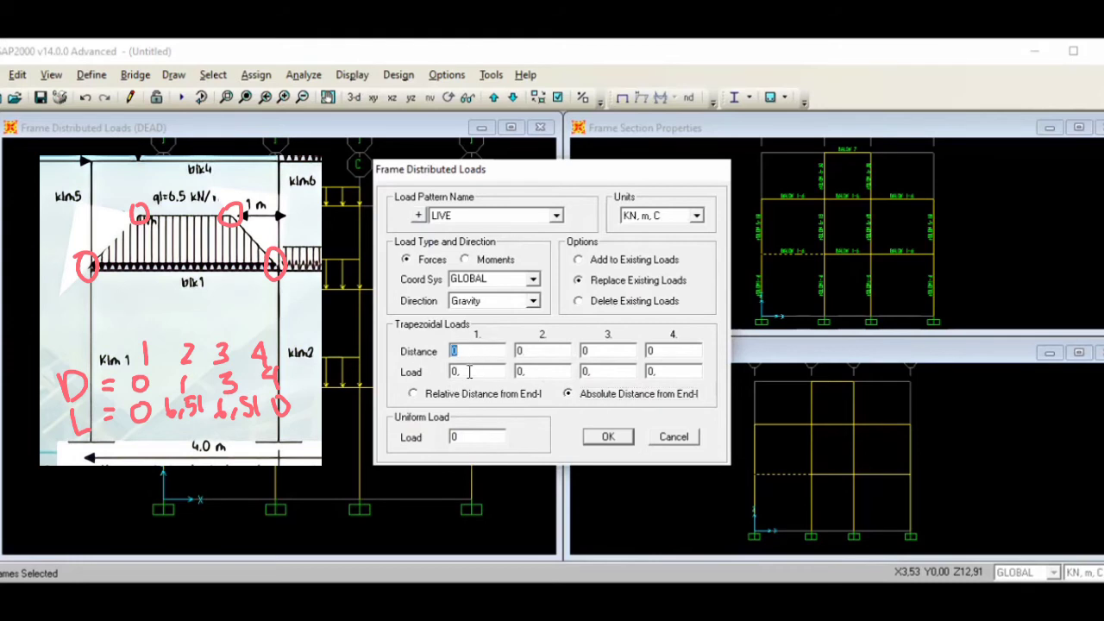
{"action": "left_click", "coordinate": [469, 371]}
{"action": "left_click", "coordinate": [532, 350]}
{"action": "type", "text": "1"}
{"action": "left_click", "coordinate": [522, 369]}
{"action": "type", "text": "6,51"}
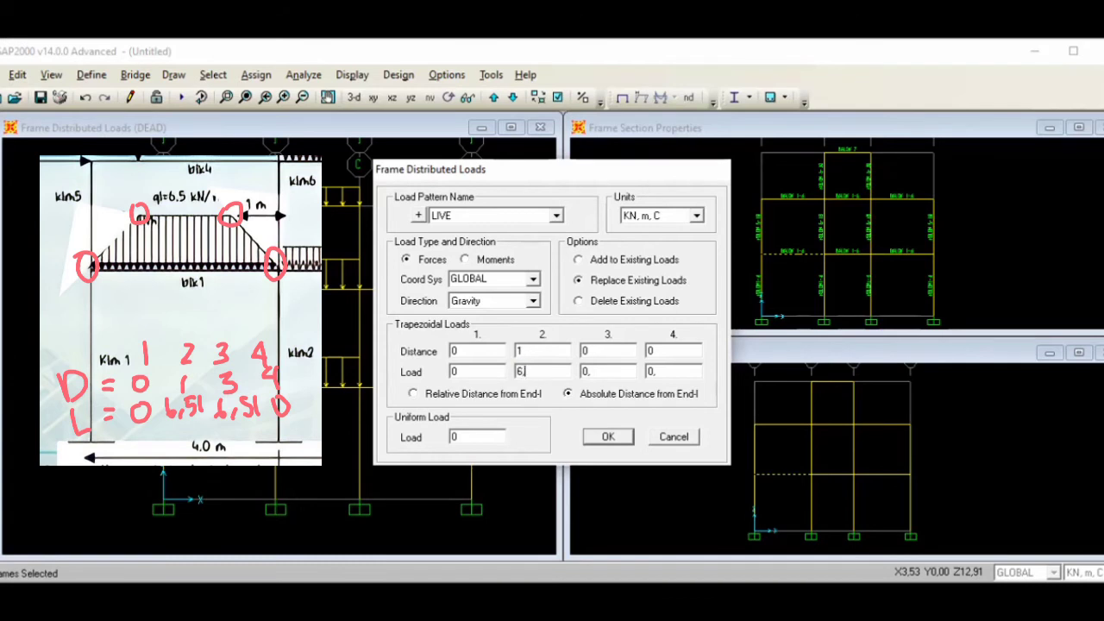
{"action": "left_click", "coordinate": [602, 349]}
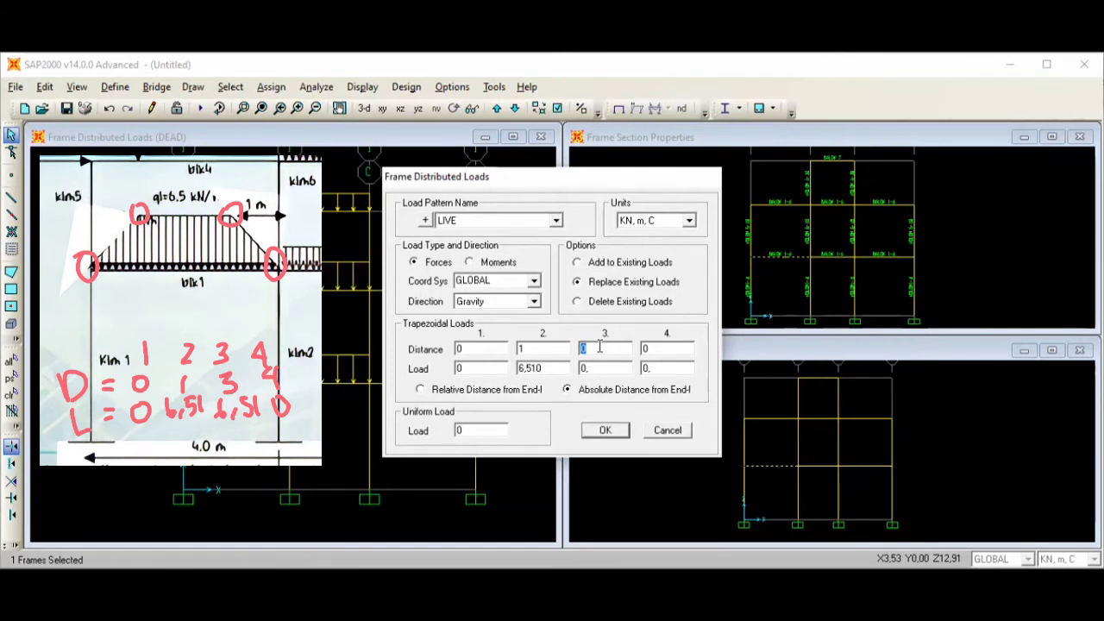
{"action": "type", "text": "3"}
{"action": "double_click", "coordinate": [604, 366]}
{"action": "type", "text": "6,510"}
{"action": "double_click", "coordinate": [662, 350]}
{"action": "type", "text": "4"}
{"action": "double_click", "coordinate": [662, 366]}
{"action": "type", "text": "0"}
{"action": "left_click", "coordinate": [599, 430]}
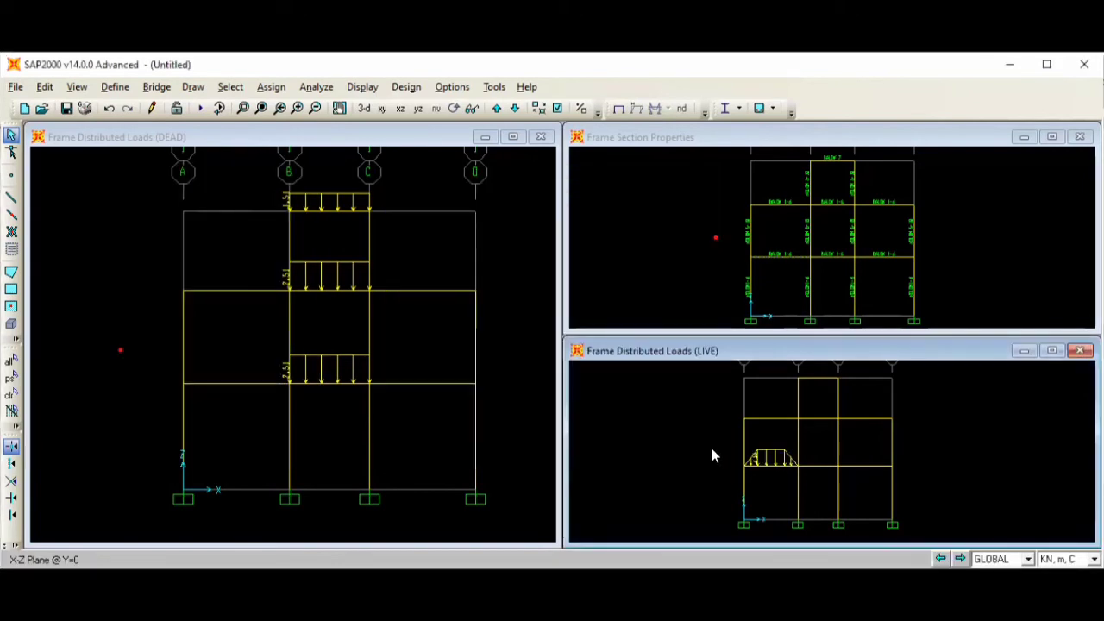
Define a LIVE triangular load on the first-floor beam between grids C and D, with 6,10 kN/m at 0 m and 0 at 4 m
{"action": "scroll", "coordinate": [776, 470], "scroll_direction": "up", "scroll_amount": 5}
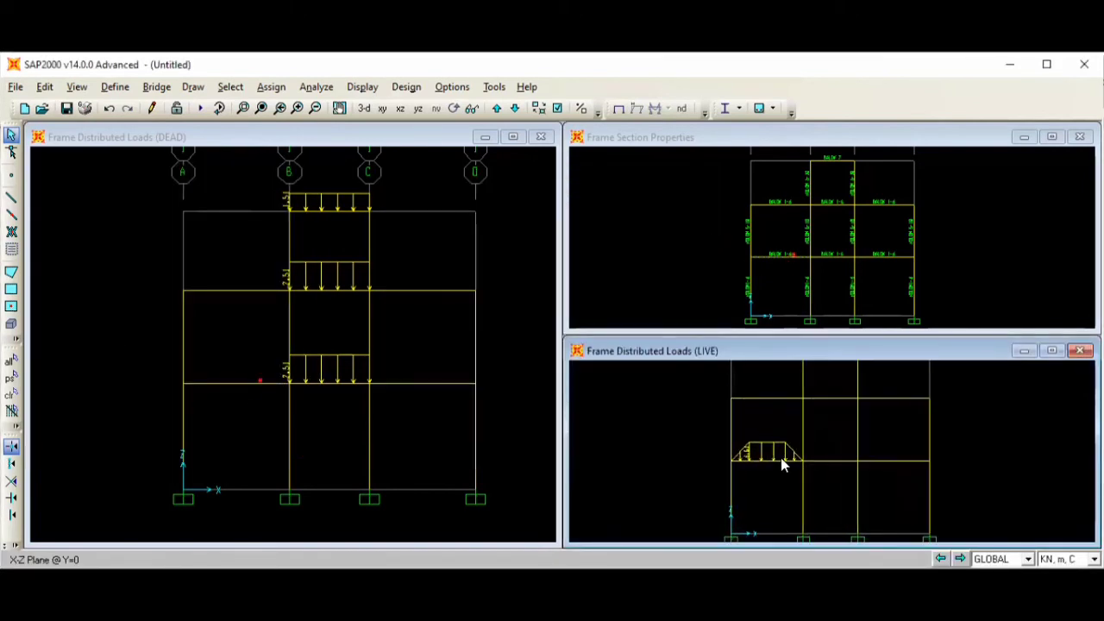
{"action": "scroll", "coordinate": [780, 466], "scroll_direction": "up", "scroll_amount": 3}
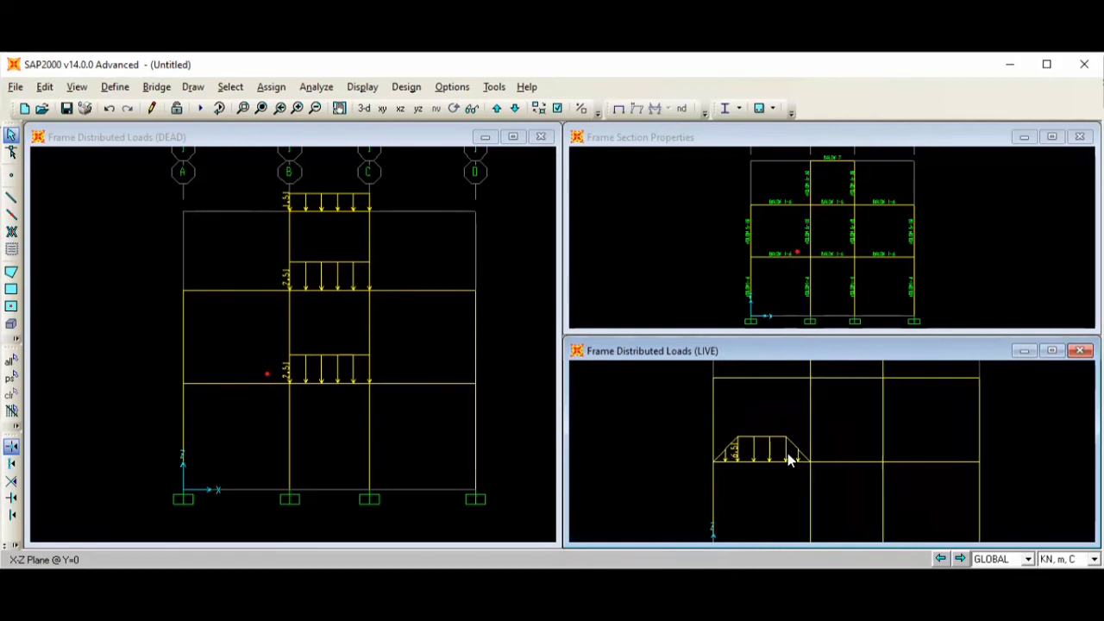
{"action": "left_click", "coordinate": [908, 460]}
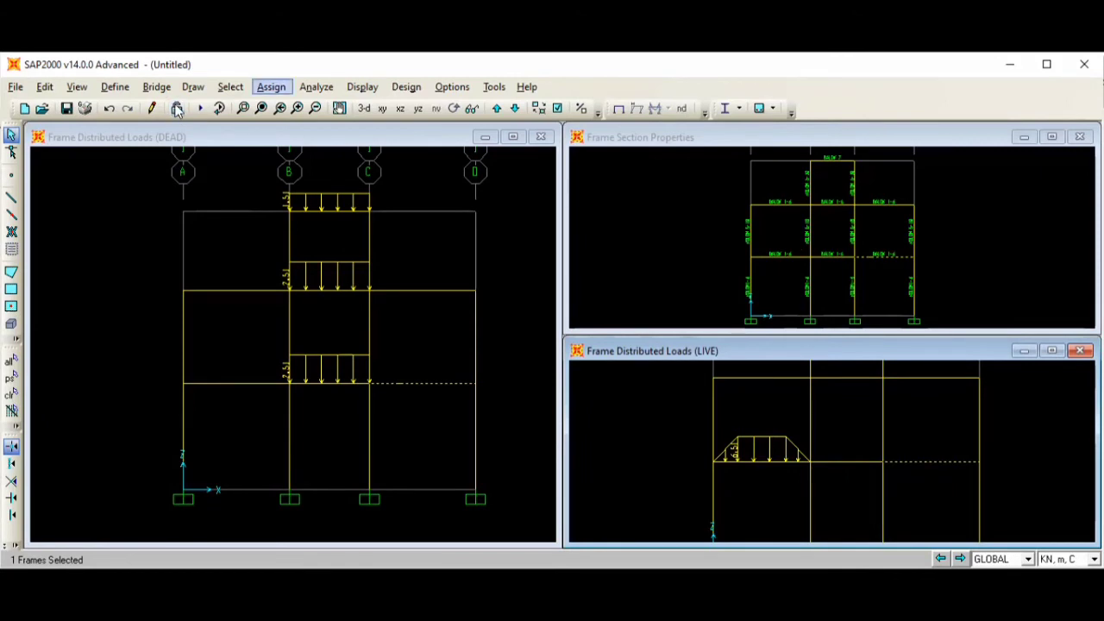
{"action": "left_click", "coordinate": [271, 86]}
{"action": "mouse_move", "coordinate": [307, 272]}
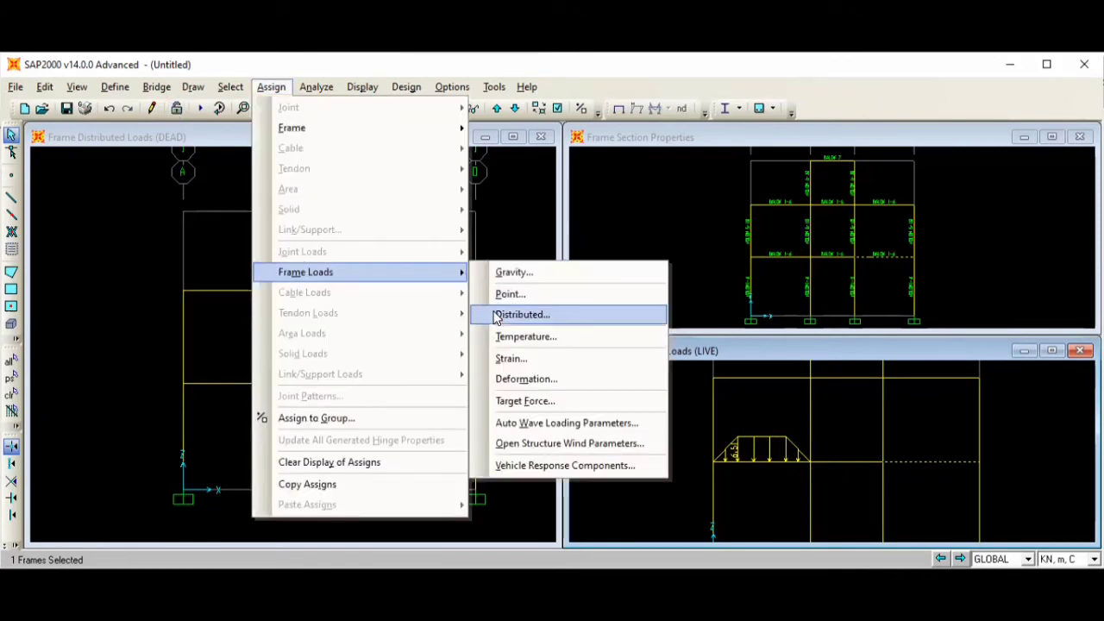
{"action": "left_click", "coordinate": [500, 314]}
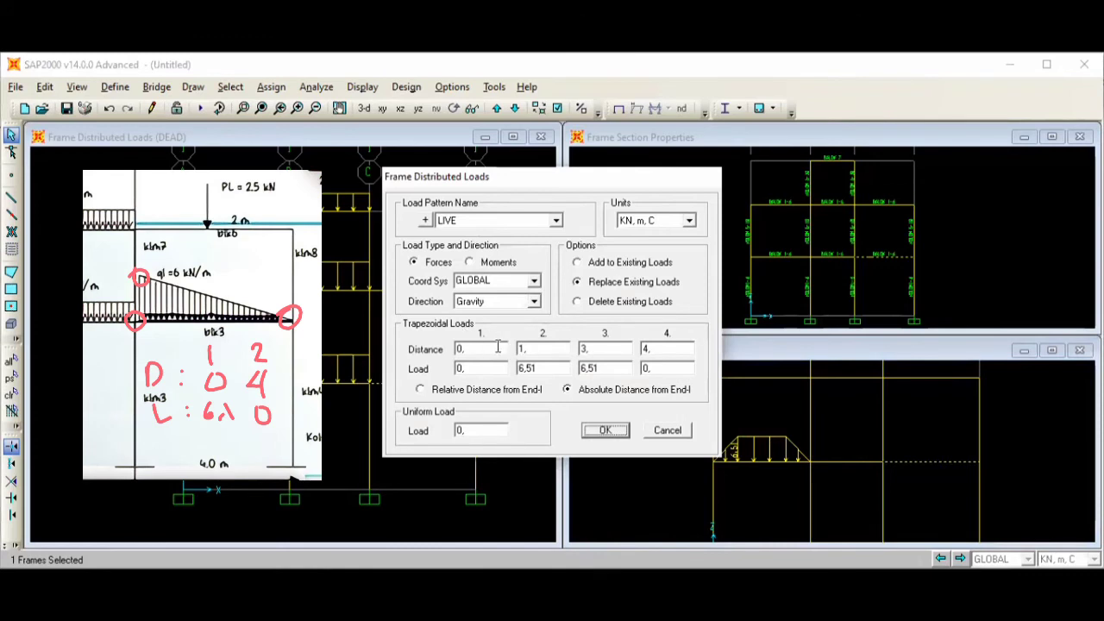
{"action": "left_click", "coordinate": [497, 346]}
{"action": "left_click", "coordinate": [491, 368]}
{"action": "type", "text": "6,10"}
{"action": "left_click", "coordinate": [541, 346]}
{"action": "type", "text": "4"}
{"action": "left_click", "coordinate": [542, 368]}
{"action": "type", "text": "0"}
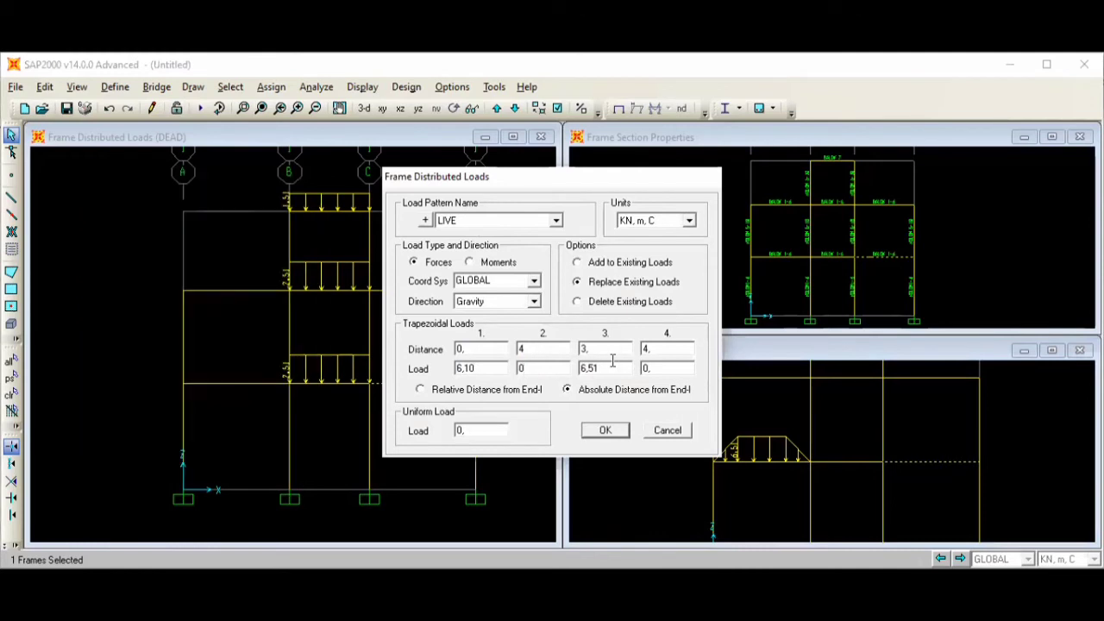
Set the third and fourth trapezoidal distances and loads to 0 and apply the triangular load
{"action": "double_click", "coordinate": [606, 345]}
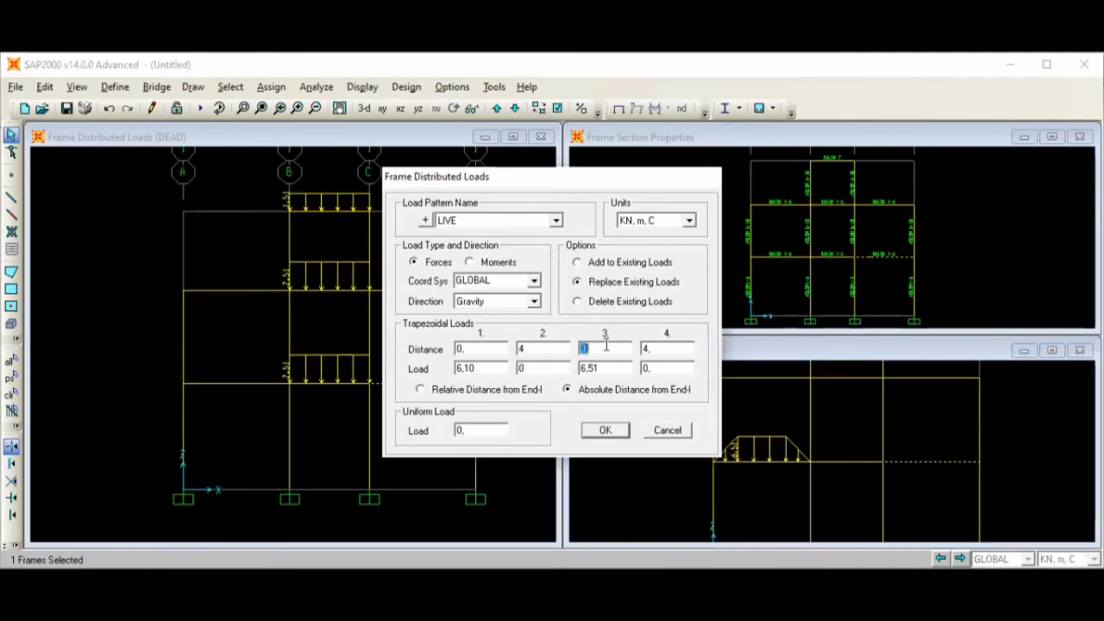
{"action": "type", "text": "0"}
{"action": "double_click", "coordinate": [606, 364]}
{"action": "type", "text": "0"}
{"action": "double_click", "coordinate": [652, 350]}
{"action": "type", "text": "0"}
{"action": "double_click", "coordinate": [647, 367]}
{"action": "type", "text": "0"}
{"action": "left_click", "coordinate": [616, 429]}
Begin a frame point load on the second-floor beam between grids A and B, using the LIVE pattern and absolute distances
{"action": "middle_click_drag", "start_coordinate": [777, 435], "coordinate": [750, 466]}
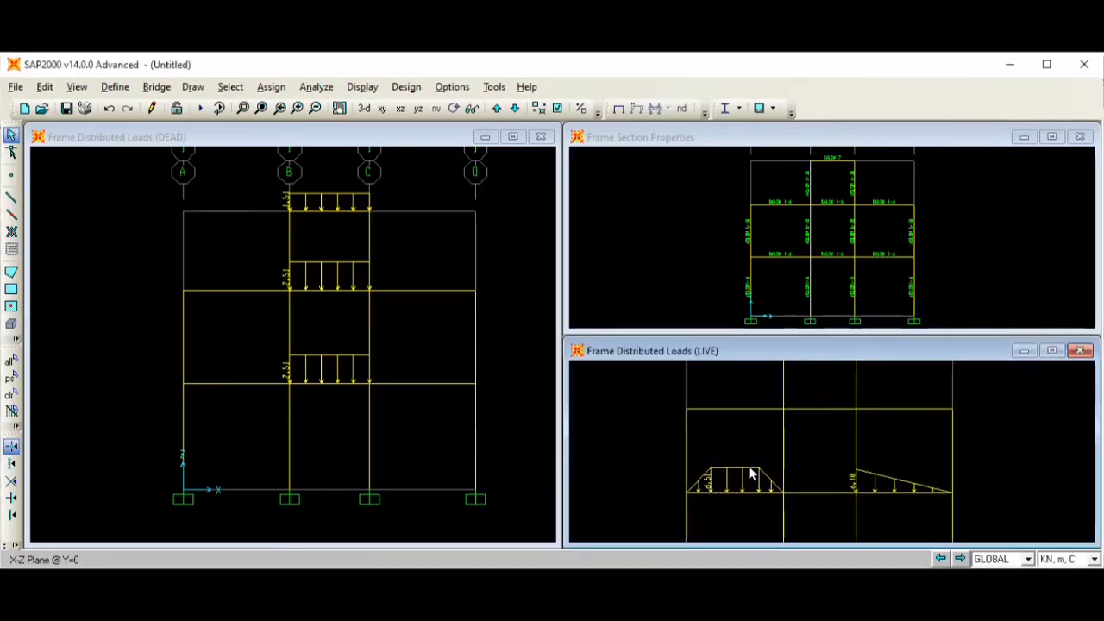
{"action": "left_click", "coordinate": [697, 408]}
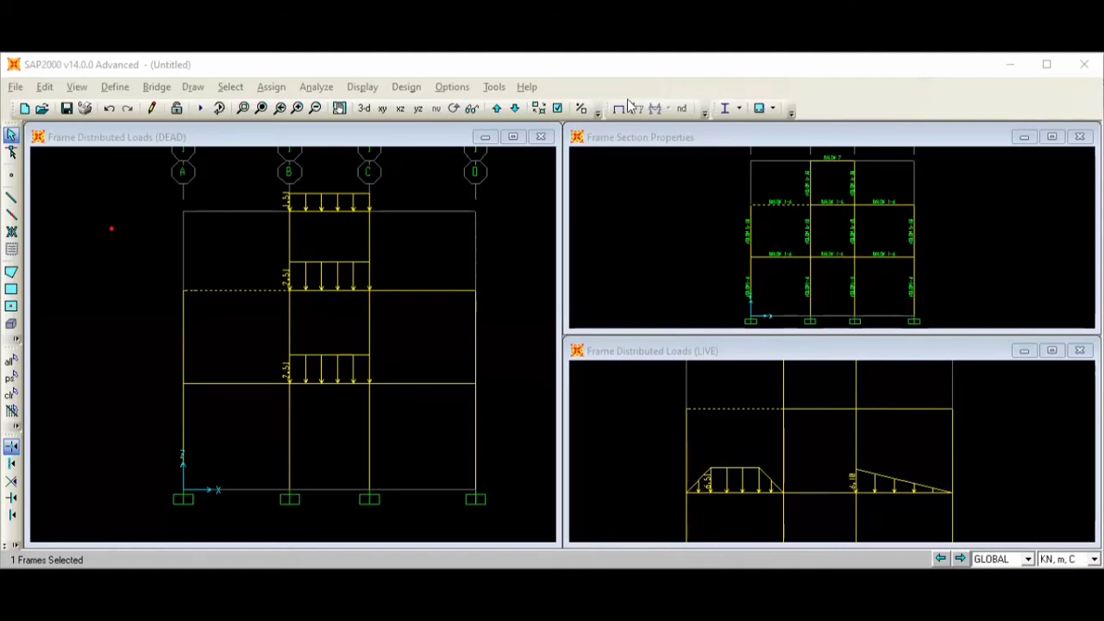
{"action": "left_click", "coordinate": [271, 86]}
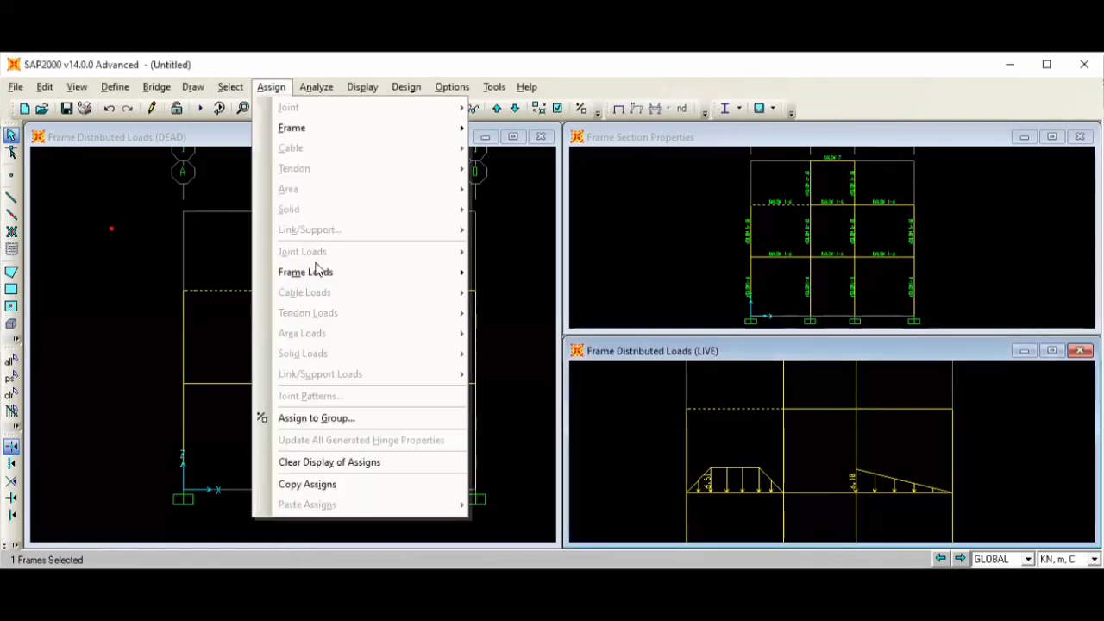
{"action": "mouse_move", "coordinate": [320, 272]}
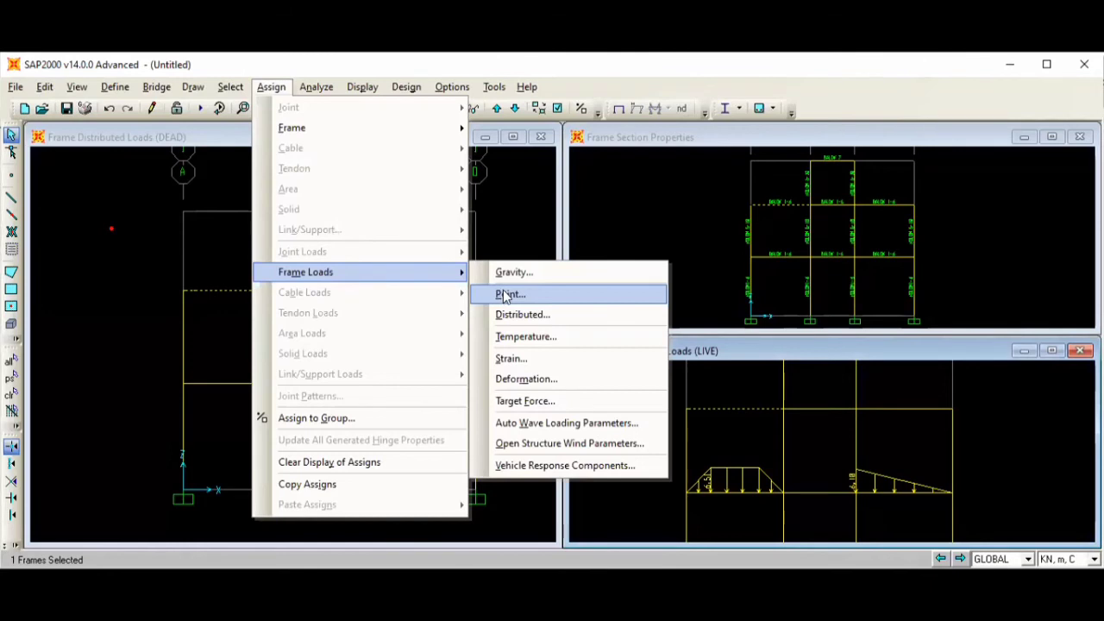
{"action": "left_click", "coordinate": [505, 294]}
{"action": "left_click", "coordinate": [512, 221]}
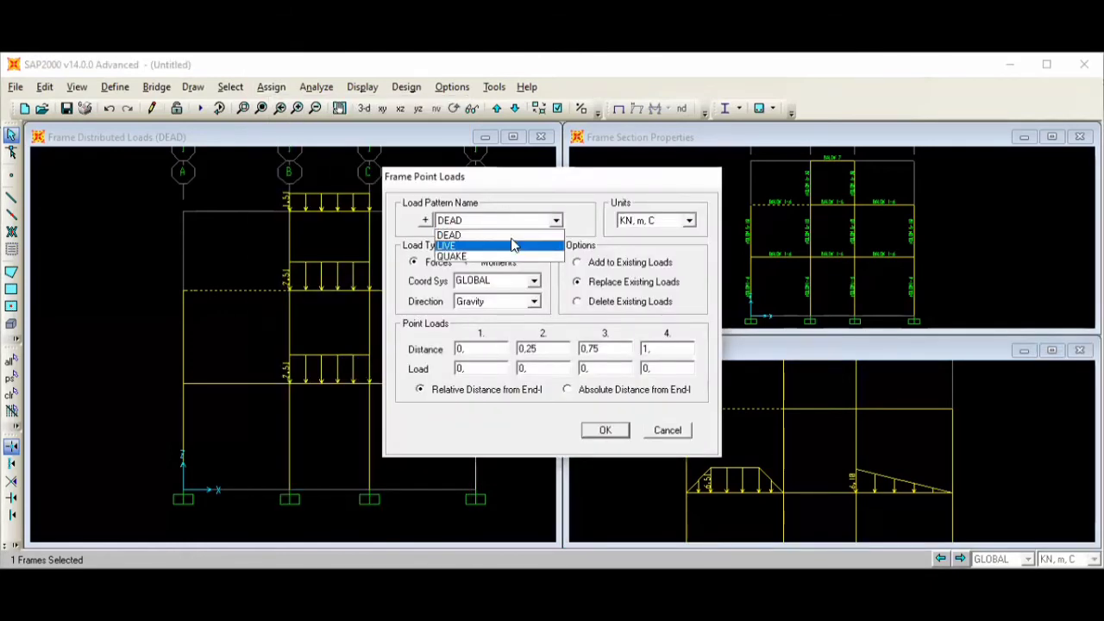
{"action": "left_click", "coordinate": [511, 245]}
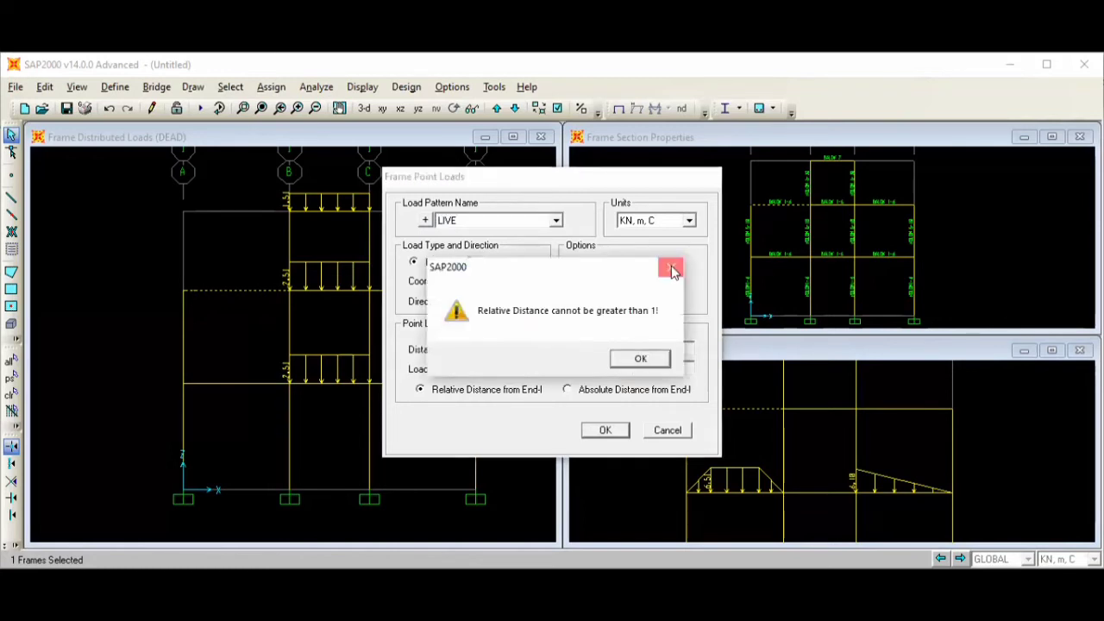
{"action": "left_click", "coordinate": [675, 269]}
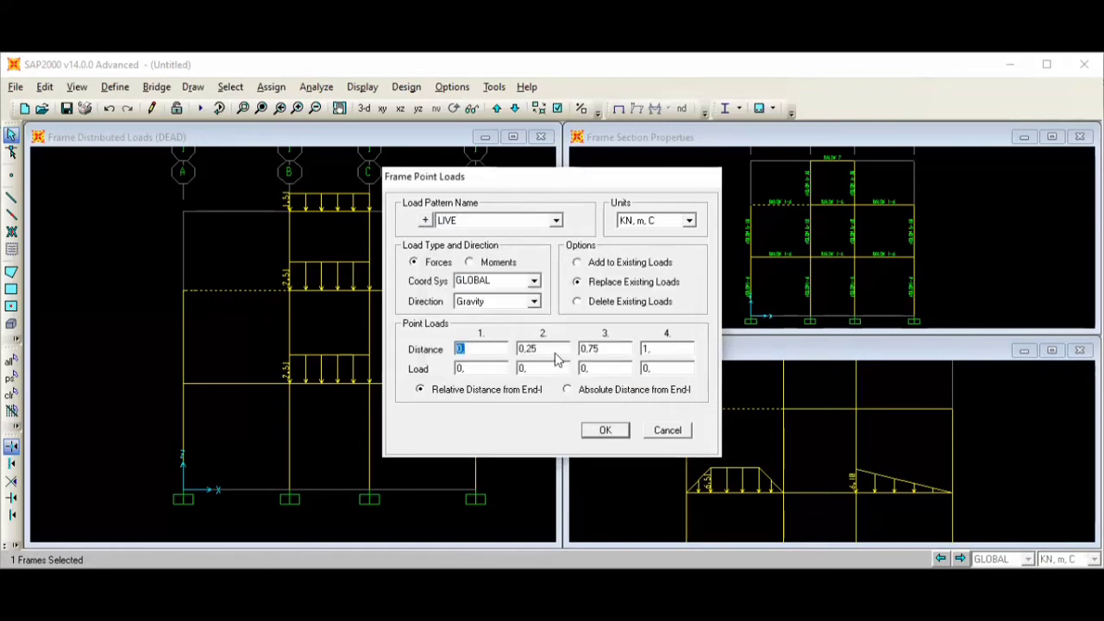
{"action": "left_click", "coordinate": [567, 390]}
Apply a point load of 0,51 kN at 1,5 m from the start of the selected beam
{"action": "double_click", "coordinate": [486, 347]}
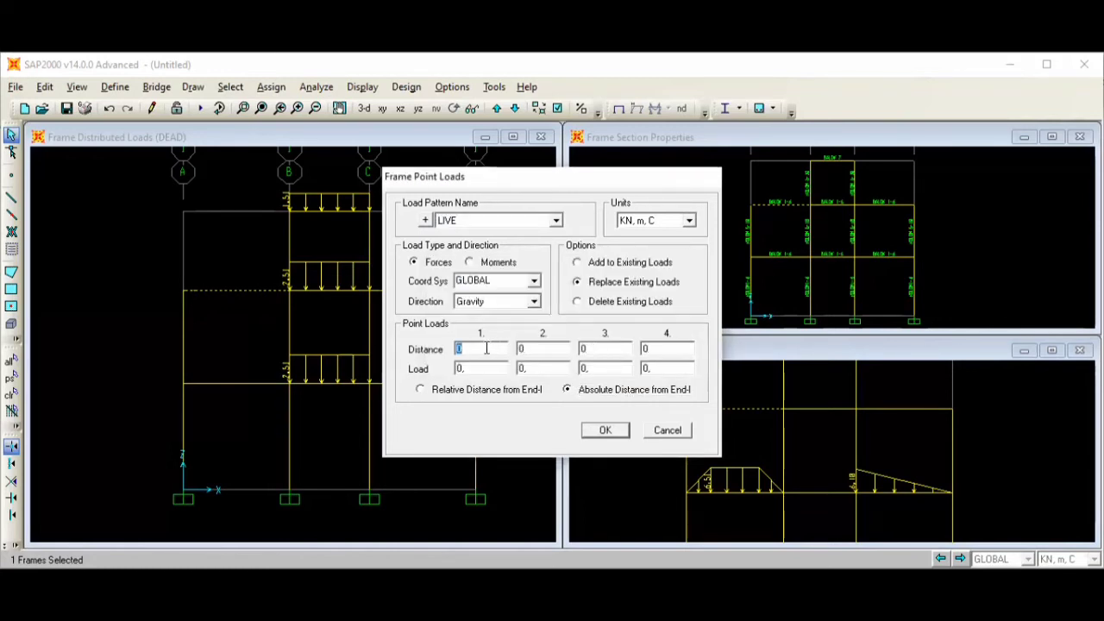
{"action": "type", "text": "1.5"}
{"action": "double_click", "coordinate": [483, 369]}
{"action": "type", "text": "0,510"}
{"action": "left_click", "coordinate": [593, 429]}
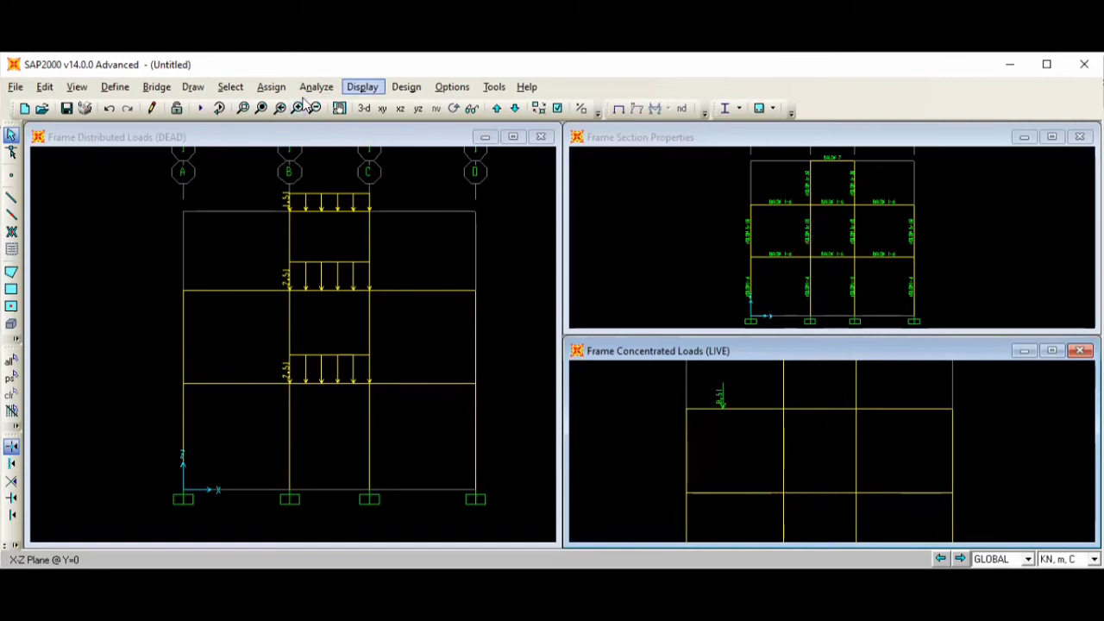
Display the span loads of the LIVE pattern on the frame, covering both distributed and point loads
{"action": "left_click", "coordinate": [362, 86]}
{"action": "mouse_move", "coordinate": [437, 129]}
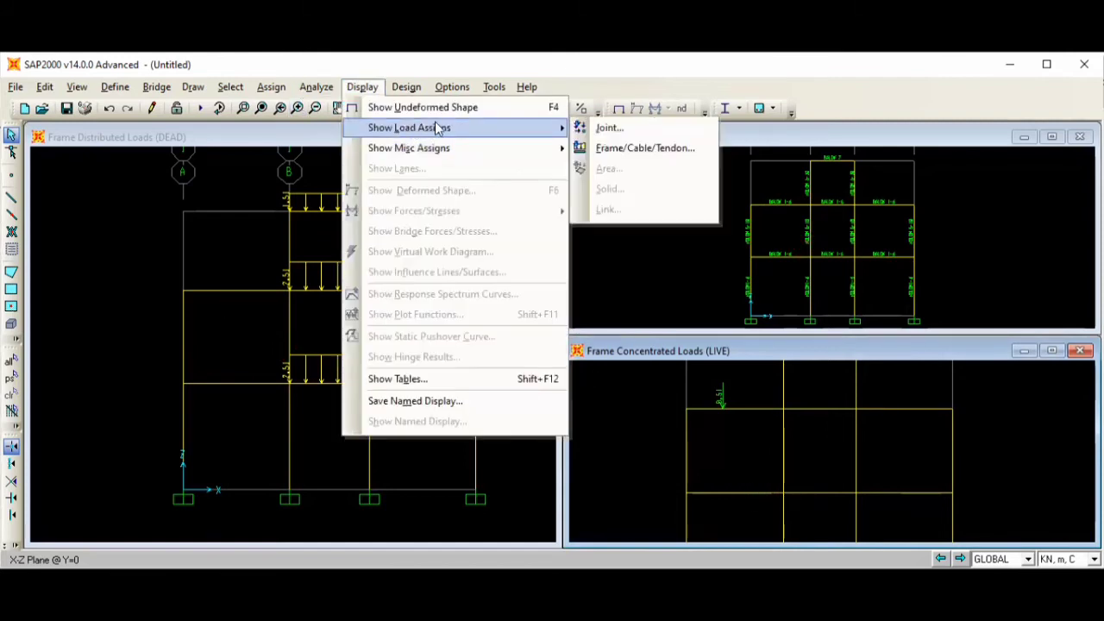
{"action": "left_click", "coordinate": [634, 154]}
{"action": "left_click", "coordinate": [634, 165]}
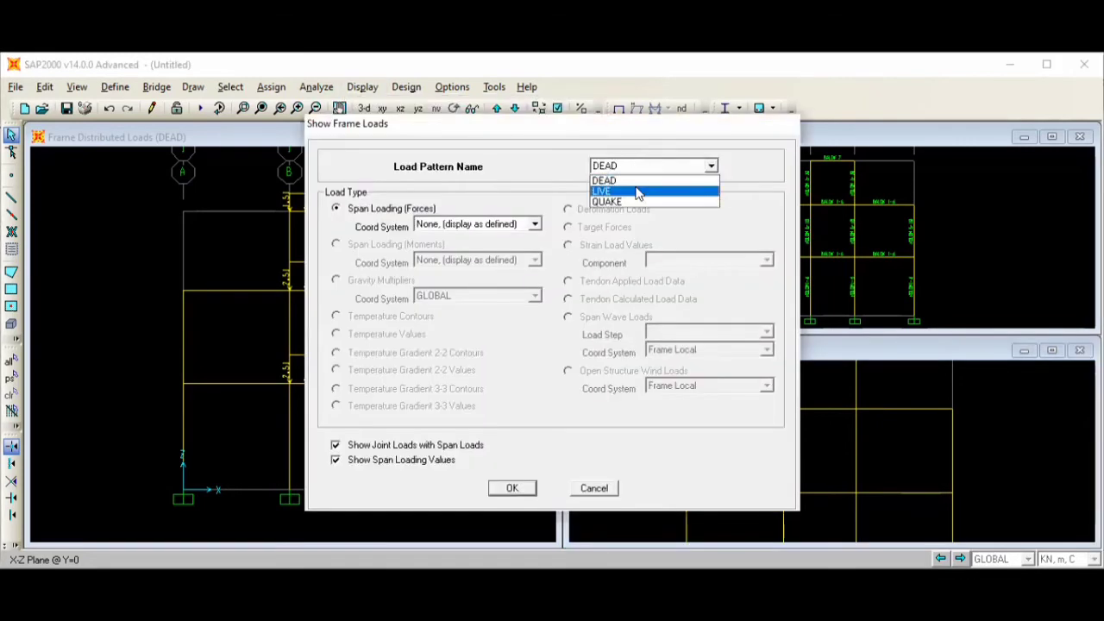
{"action": "left_click", "coordinate": [639, 191]}
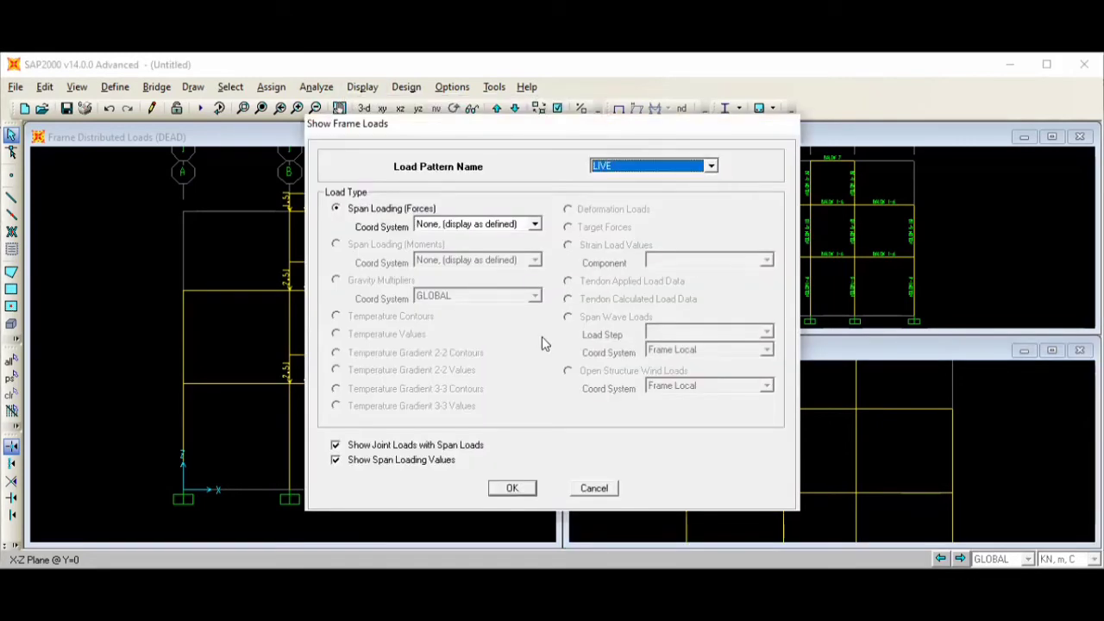
{"action": "left_click", "coordinate": [514, 489]}
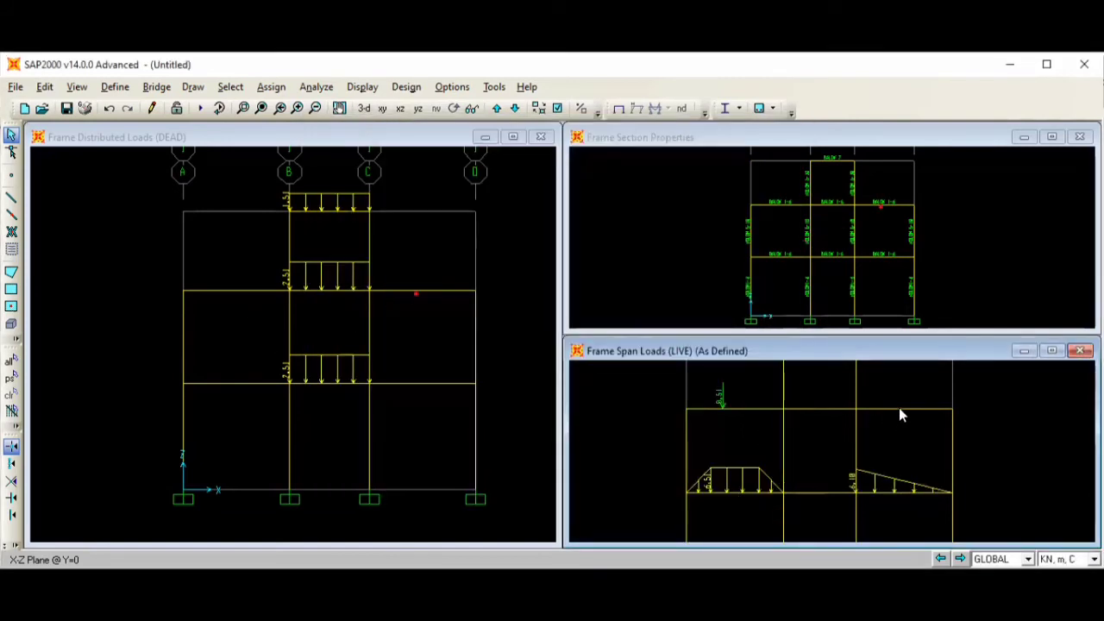
Apply a LIVE gravity point load of 2,51 kN at 2 m from the start of the second-floor beam between grids C and D
{"action": "left_click", "coordinate": [899, 408]}
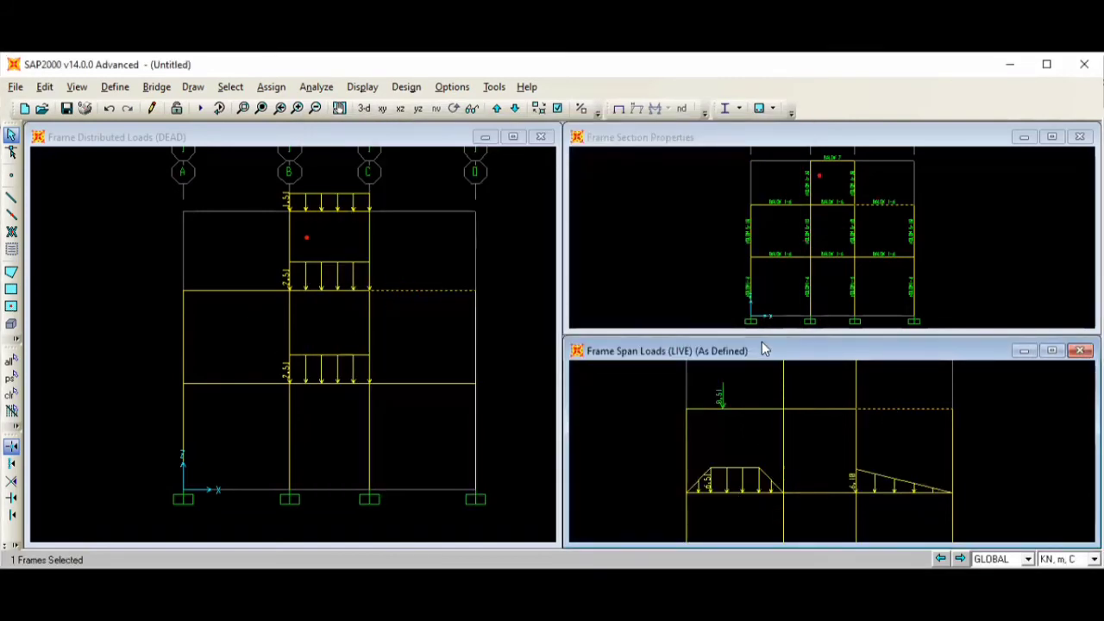
{"action": "left_click", "coordinate": [271, 87]}
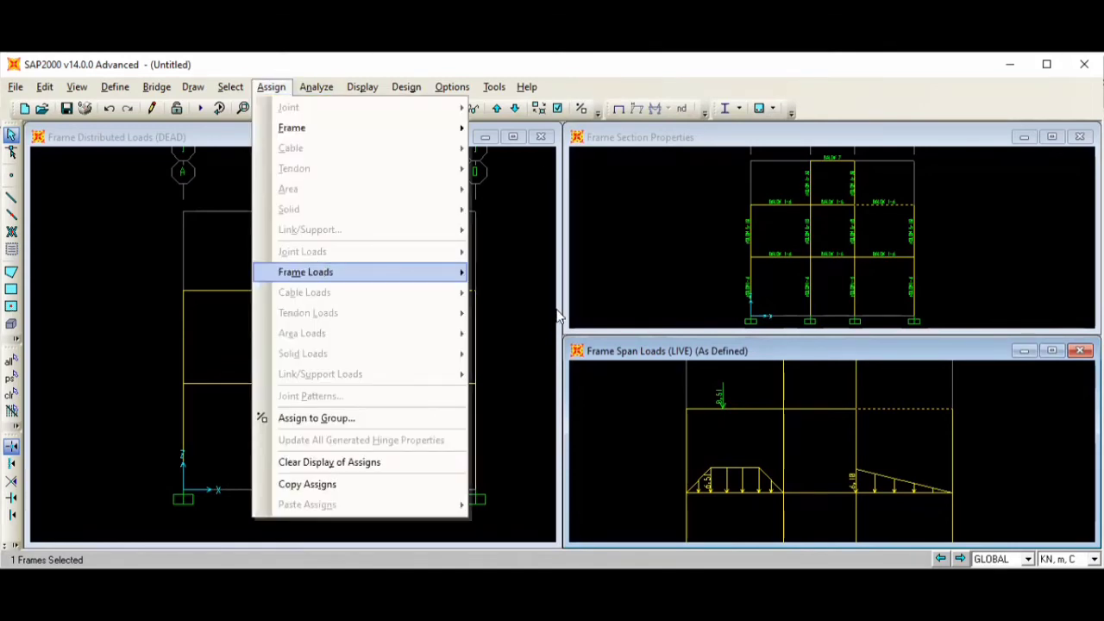
{"action": "left_click", "coordinate": [321, 272]}
{"action": "left_click", "coordinate": [564, 296]}
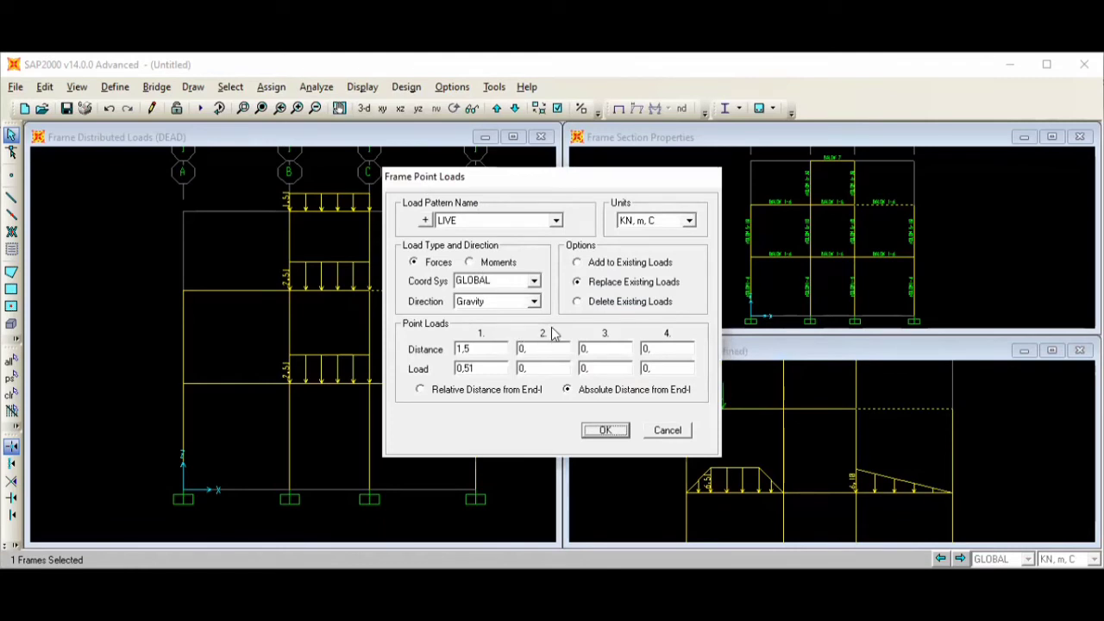
{"action": "double_click", "coordinate": [496, 349]}
{"action": "type", "text": "3"}
{"action": "key", "text": "BackSpace"}
{"action": "type", "text": "2"}
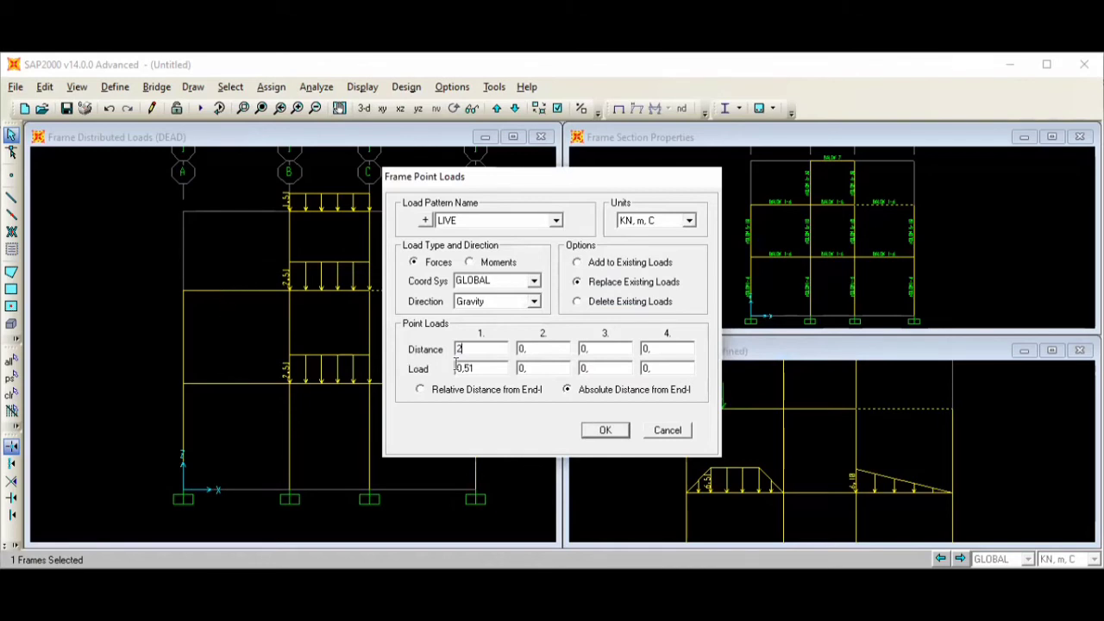
{"action": "double_click", "coordinate": [486, 367]}
{"action": "type", "text": "2,510"}
{"action": "left_click", "coordinate": [604, 429]}
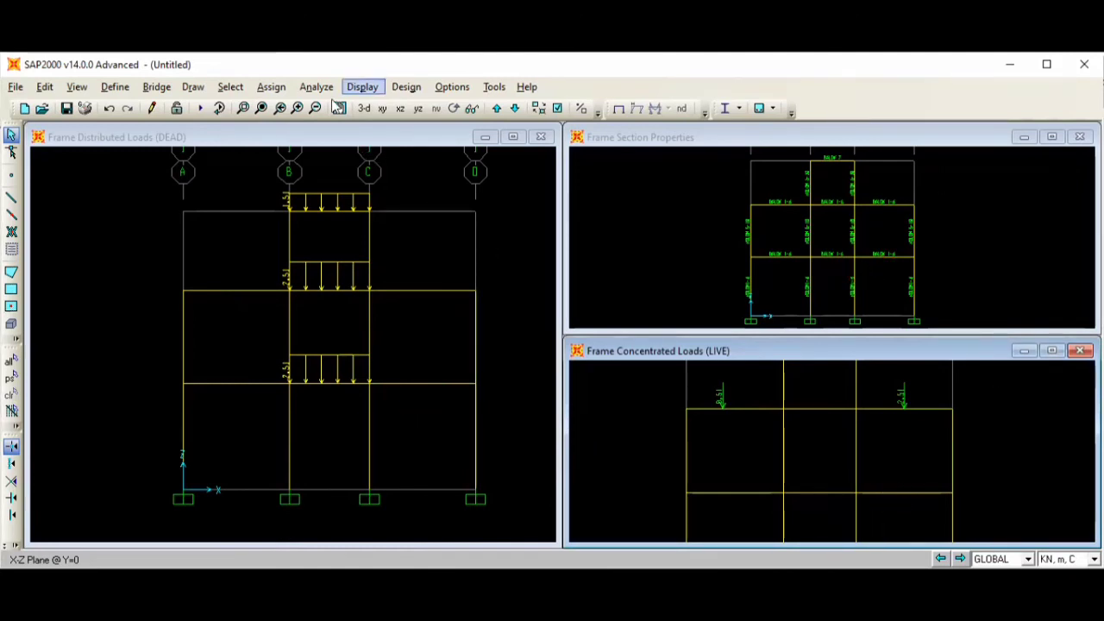
Display the span loading forces of the LIVE pattern with joint loads and loading values shown
{"action": "left_click", "coordinate": [362, 87]}
{"action": "mouse_move", "coordinate": [436, 127]}
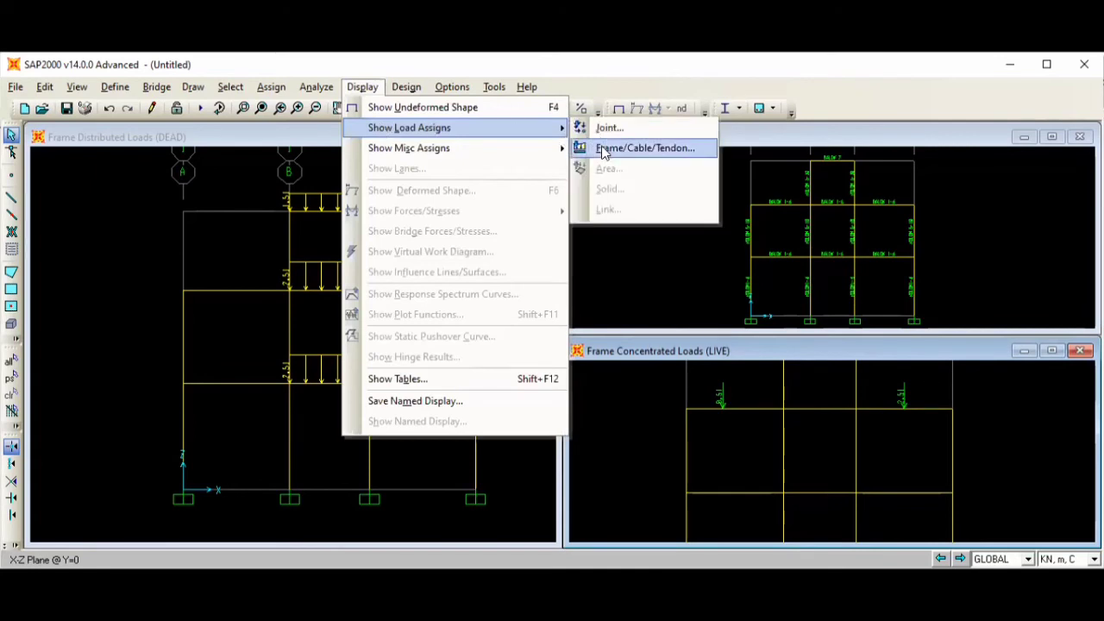
{"action": "left_click", "coordinate": [630, 154]}
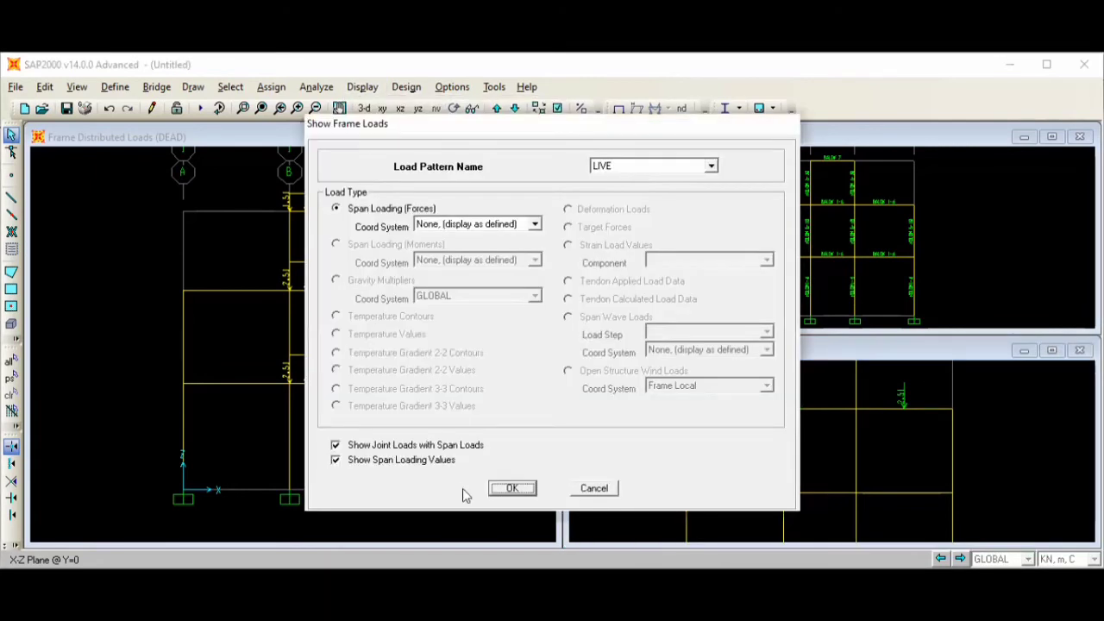
{"action": "left_click", "coordinate": [511, 487]}
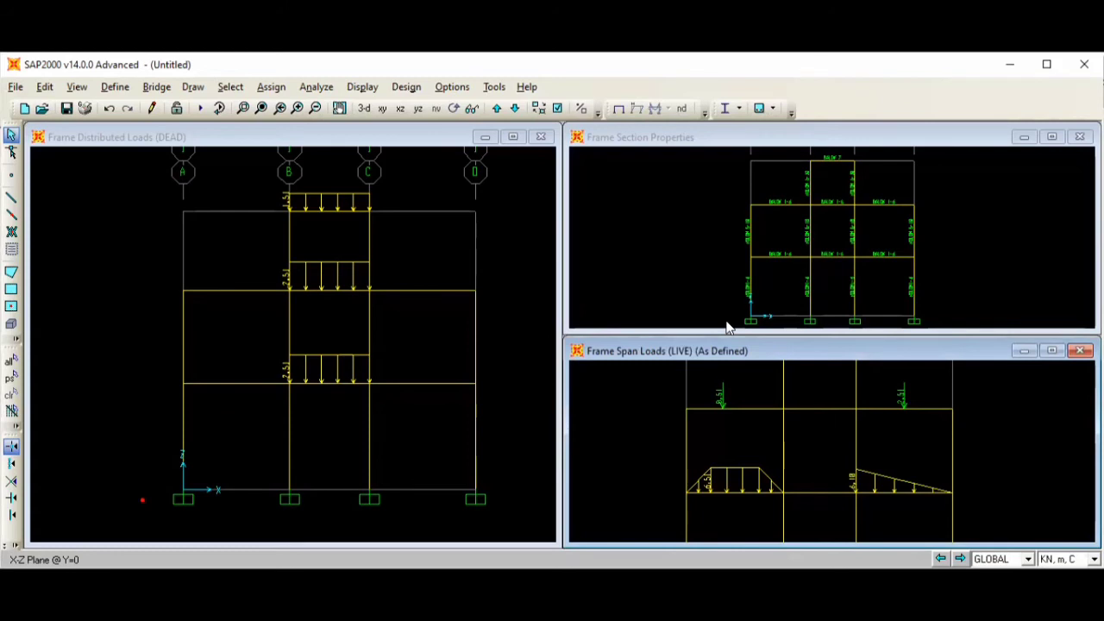
Assign a joint force of 0,51 kN in global X under the QUAKE pattern to the roof joint at grid B
{"action": "left_click", "coordinate": [695, 279]}
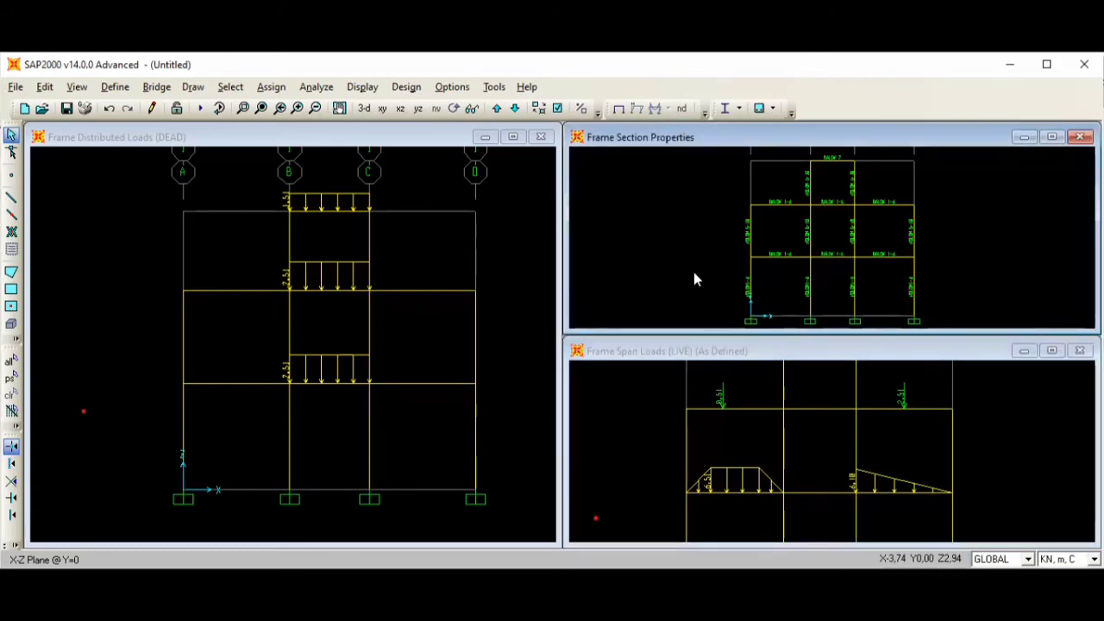
{"action": "left_click", "coordinate": [808, 162]}
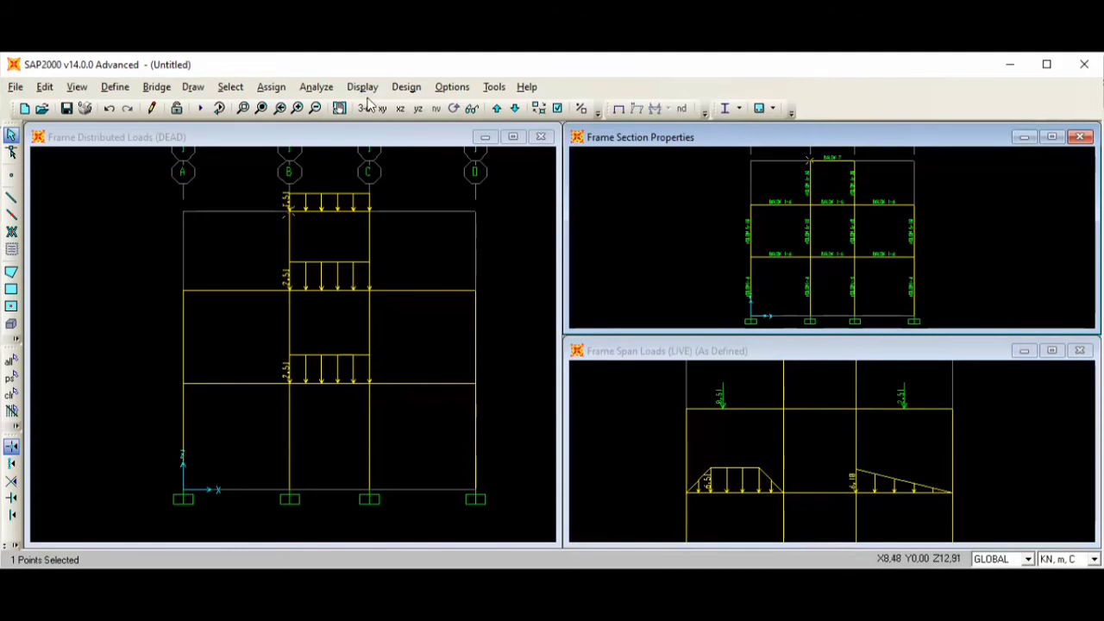
{"action": "left_click", "coordinate": [271, 86]}
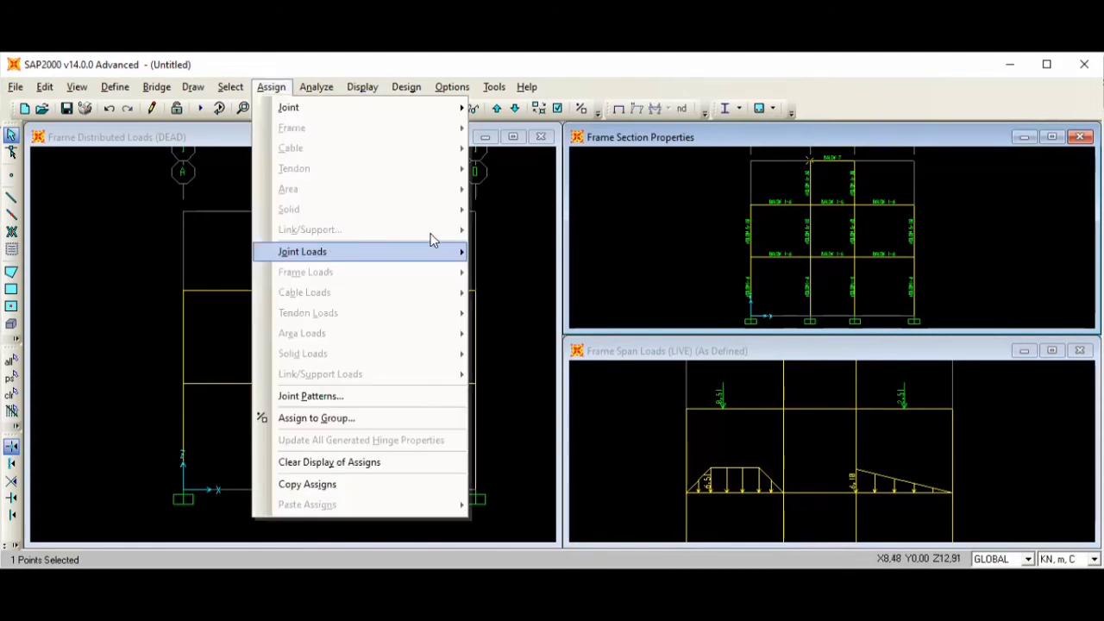
{"action": "mouse_move", "coordinate": [431, 250]}
{"action": "left_click", "coordinate": [511, 251]}
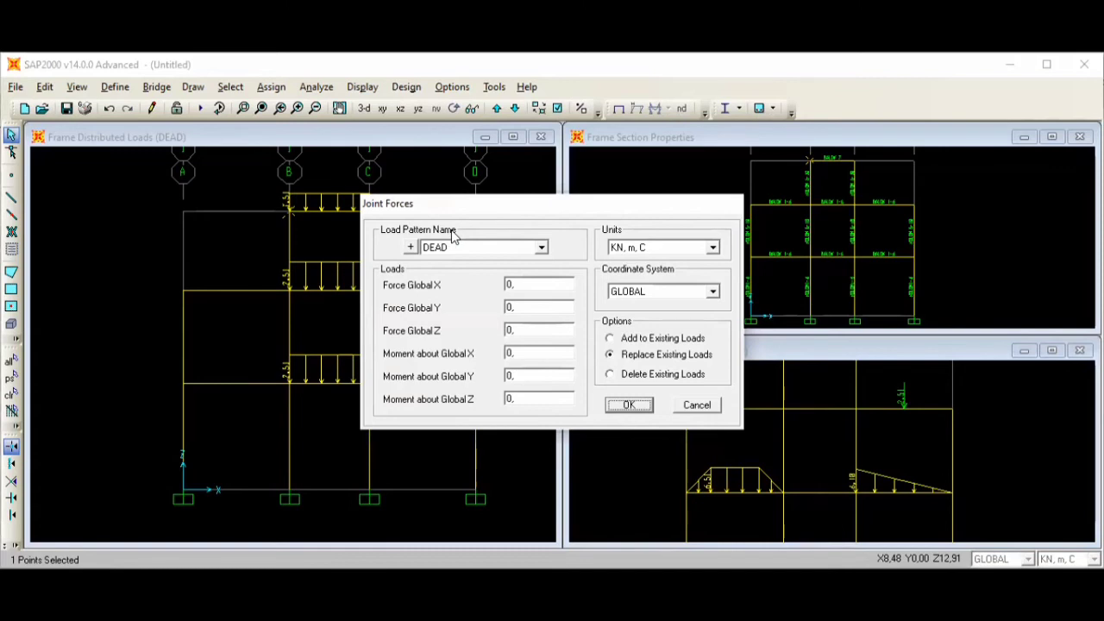
{"action": "left_click", "coordinate": [467, 249]}
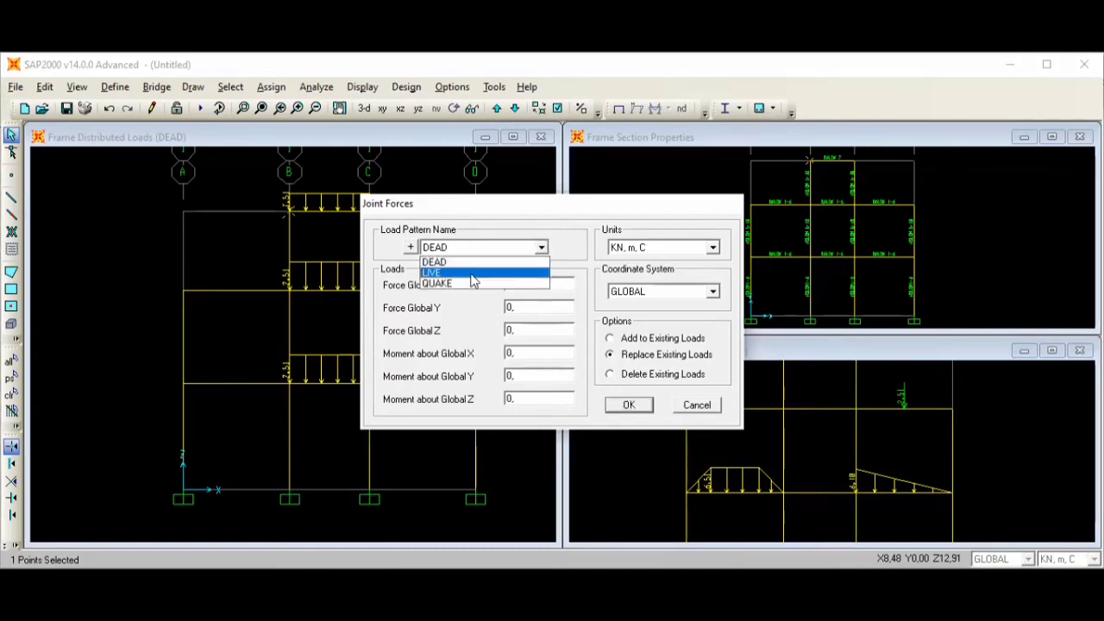
{"action": "left_click", "coordinate": [473, 284]}
{"action": "double_click", "coordinate": [516, 285]}
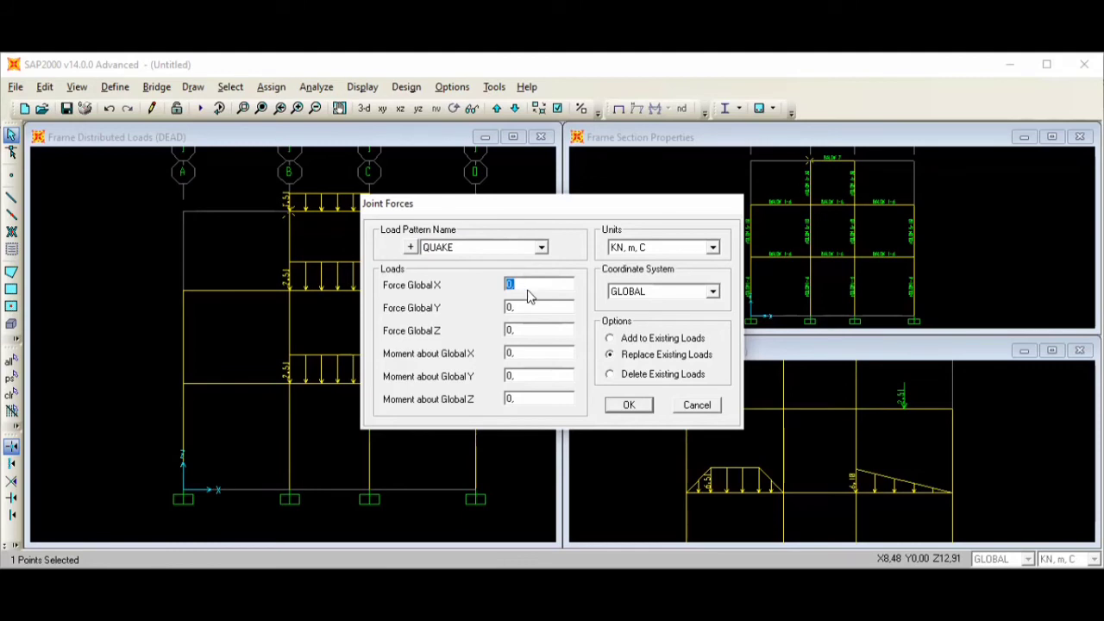
{"action": "type", "text": "0,510"}
{"action": "left_click", "coordinate": [629, 404]}
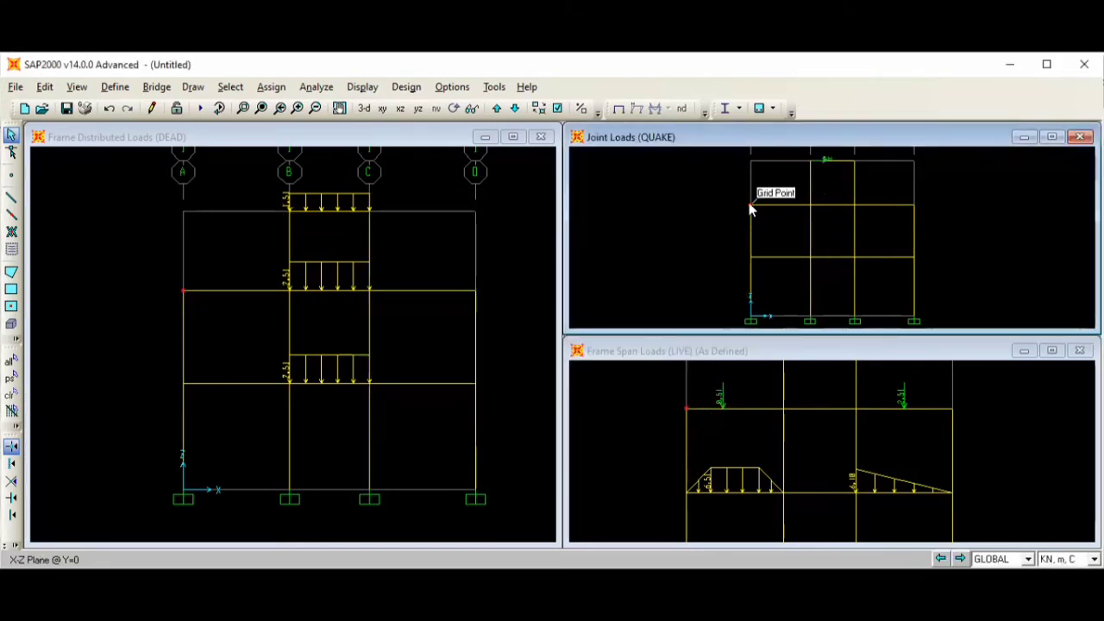
Assign a QUAKE joint force of 0,51 kN in global X to the second-floor joint at grid A
{"action": "left_click", "coordinate": [750, 206]}
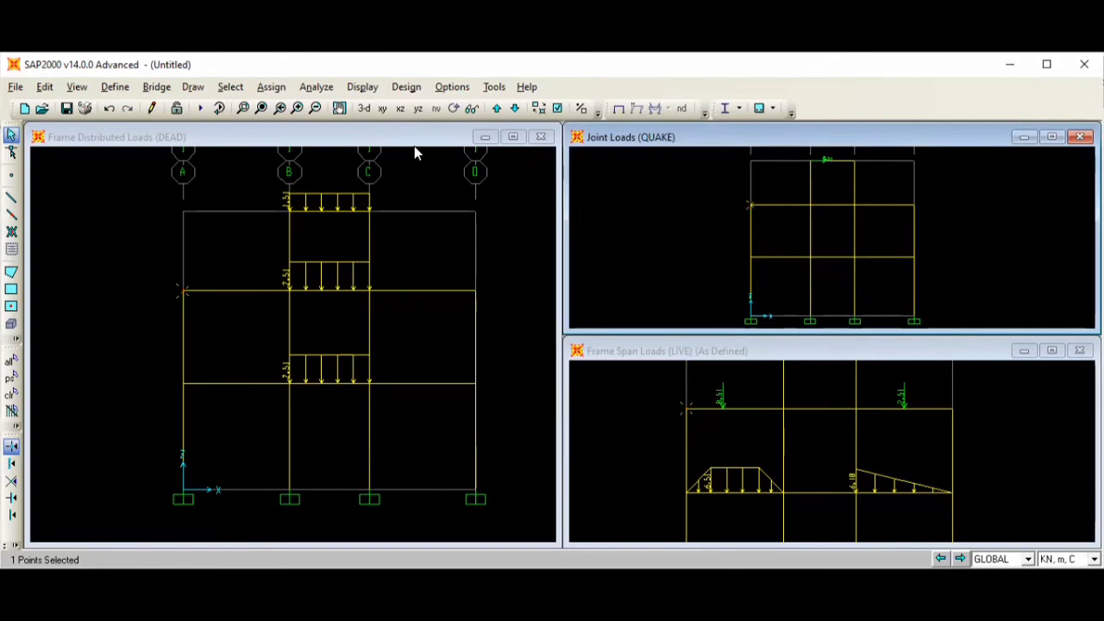
{"action": "left_click", "coordinate": [270, 87]}
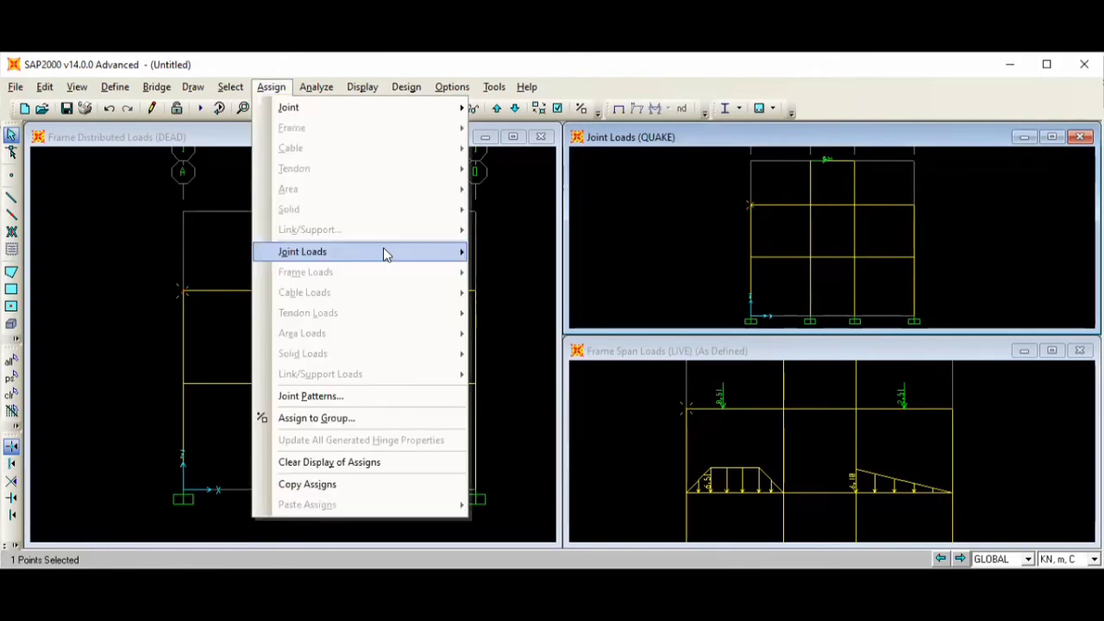
{"action": "mouse_move", "coordinate": [385, 251]}
{"action": "left_click", "coordinate": [563, 253]}
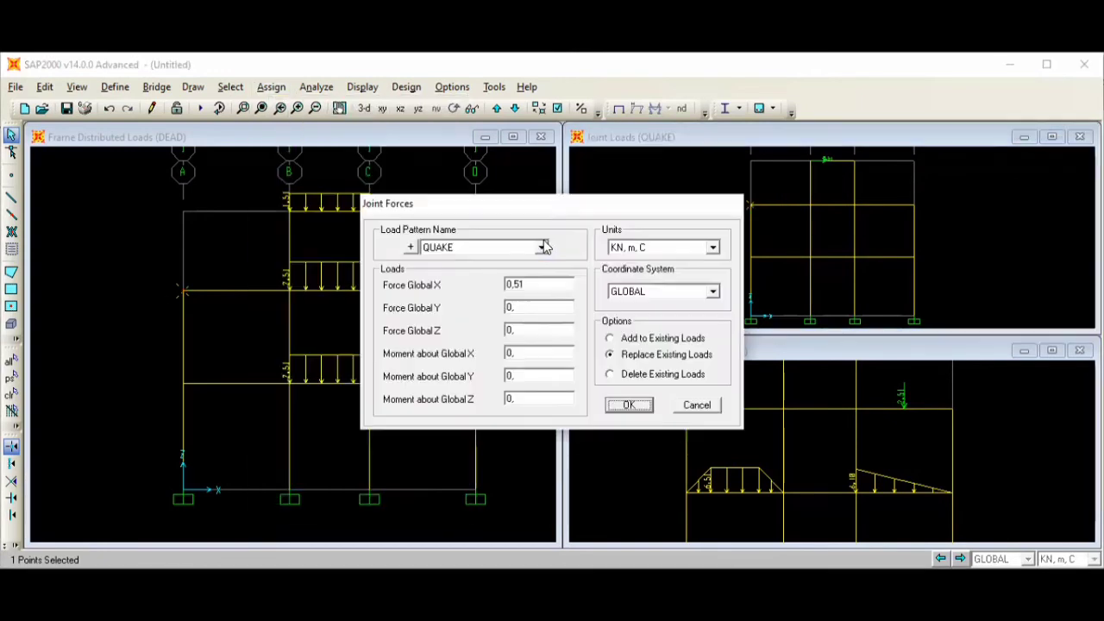
{"action": "left_click", "coordinate": [542, 247]}
{"action": "left_click", "coordinate": [512, 283]}
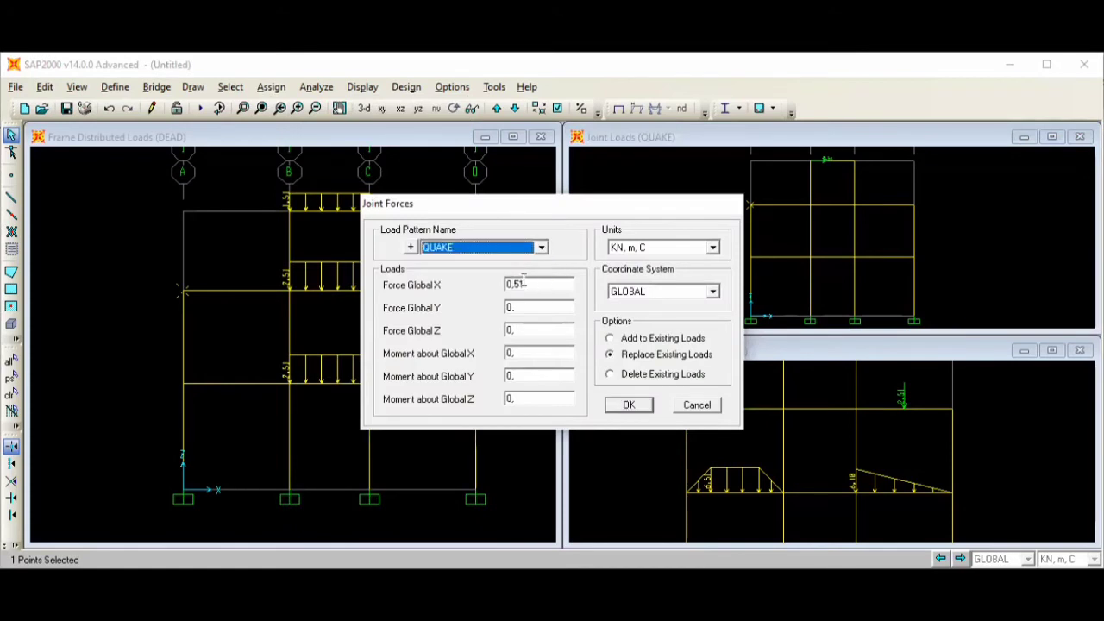
{"action": "double_click", "coordinate": [532, 283]}
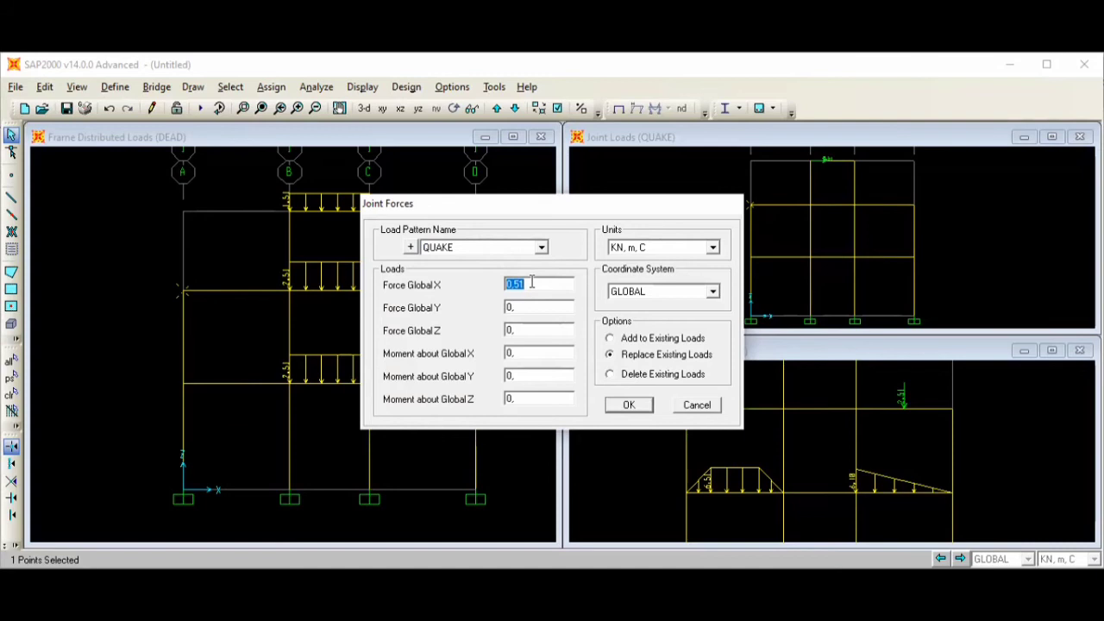
{"action": "type", "text": "0.5"}
{"action": "type", "text": "10"}
{"action": "left_click", "coordinate": [629, 405]}
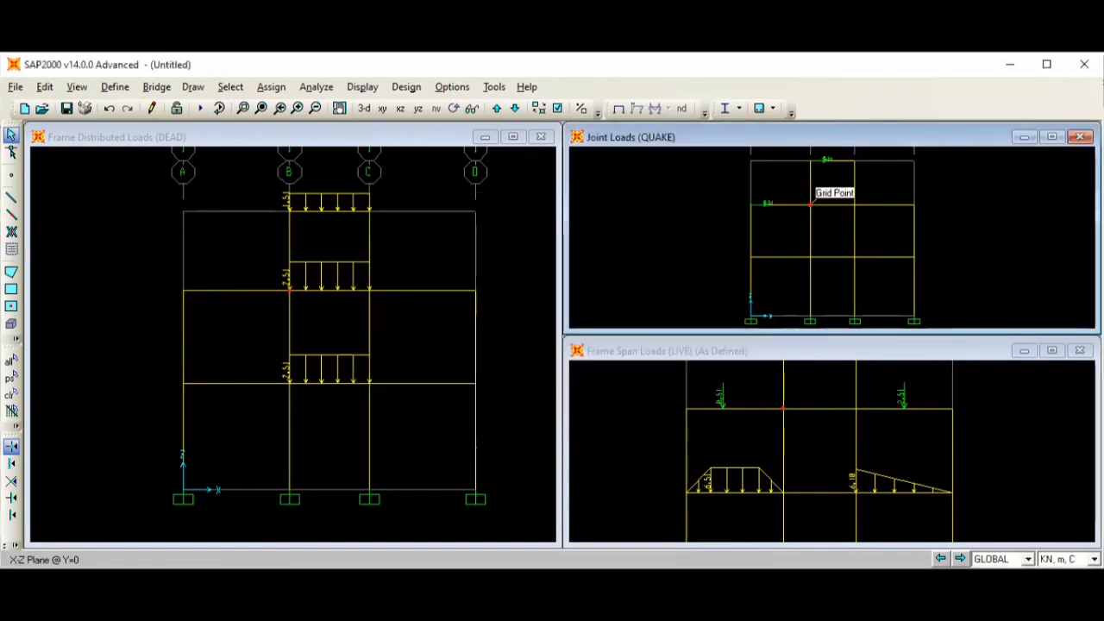
Replace the QUAKE force on the roof joint at grid B with 1,51 kN in global X
{"action": "scroll", "coordinate": [810, 209], "scroll_direction": "up", "scroll_amount": 3}
{"action": "scroll", "coordinate": [829, 207], "scroll_direction": "up", "scroll_amount": 3}
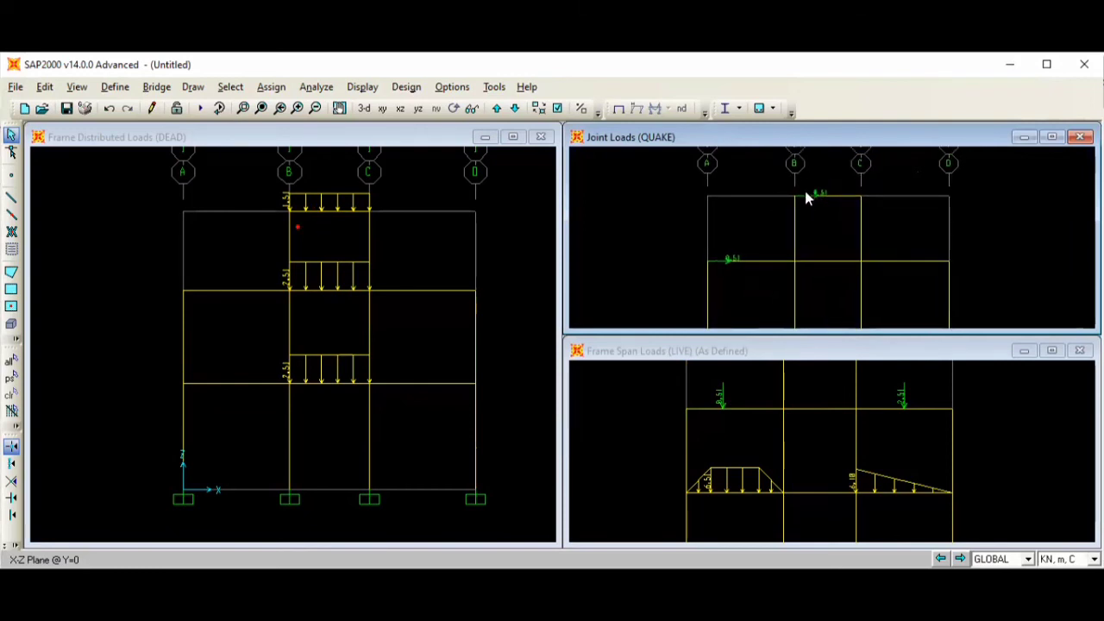
{"action": "left_click", "coordinate": [795, 196]}
{"action": "left_click", "coordinate": [266, 90]}
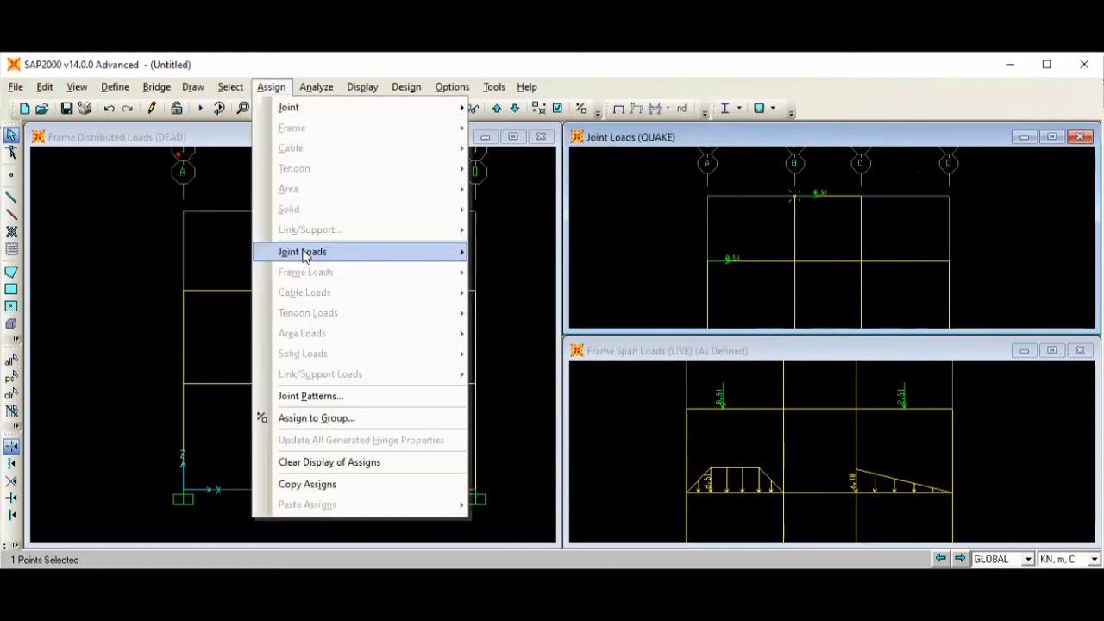
{"action": "mouse_move", "coordinate": [448, 254]}
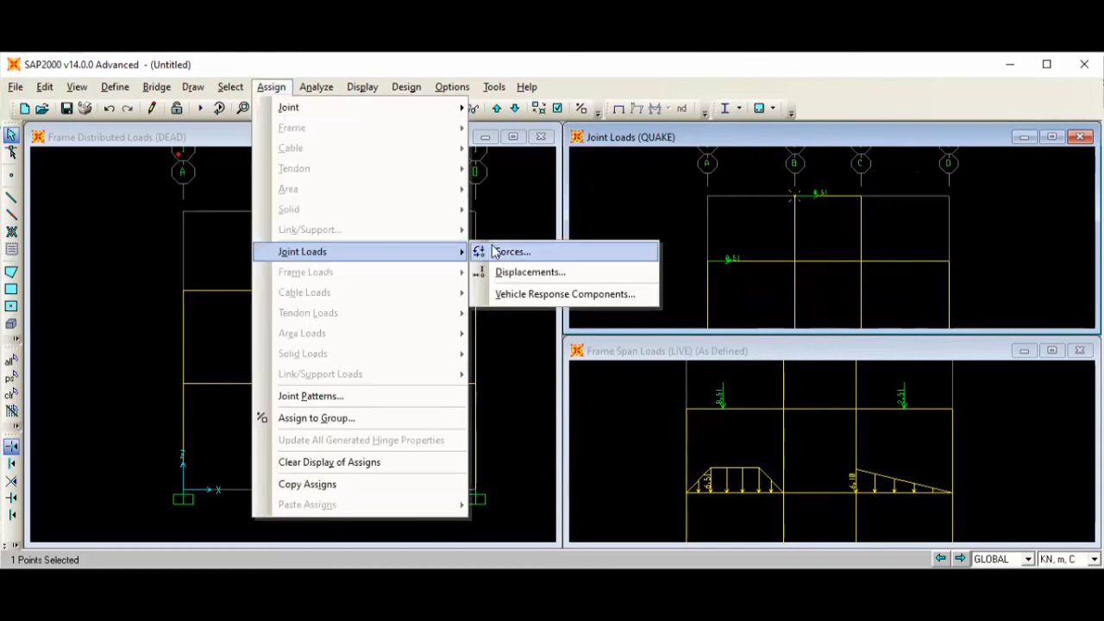
{"action": "left_click", "coordinate": [521, 259]}
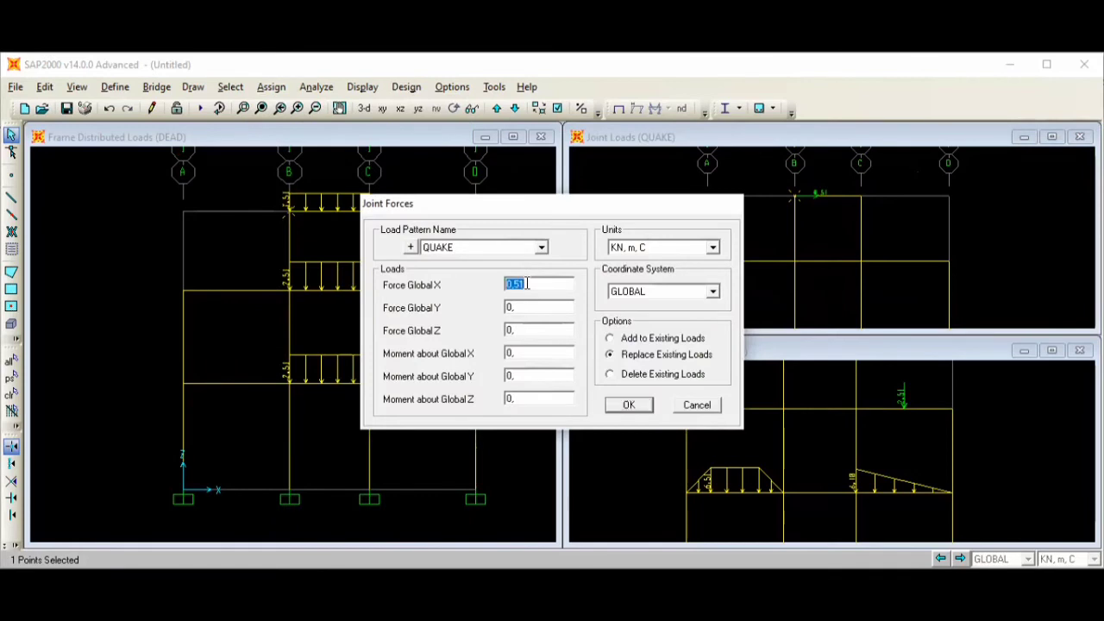
{"action": "type", "text": "1,510"}
{"action": "left_click", "coordinate": [615, 403]}
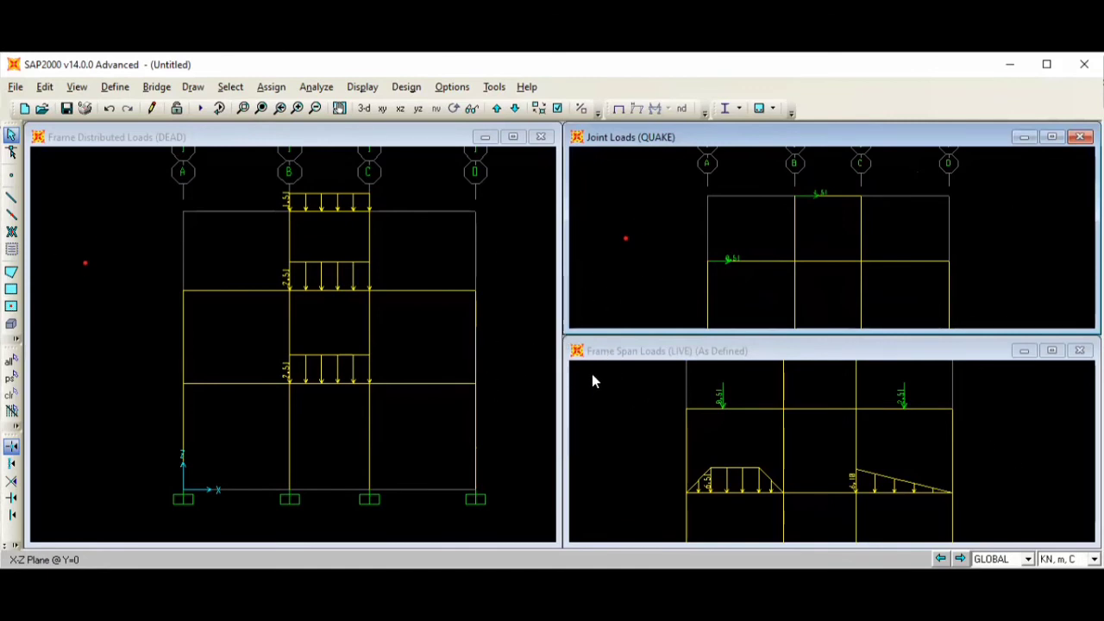
Create the linear-add load combination COMB1 and add the DEAD load case with a scale factor of 1,2
{"action": "left_click", "coordinate": [112, 90]}
{"action": "left_click", "coordinate": [172, 364]}
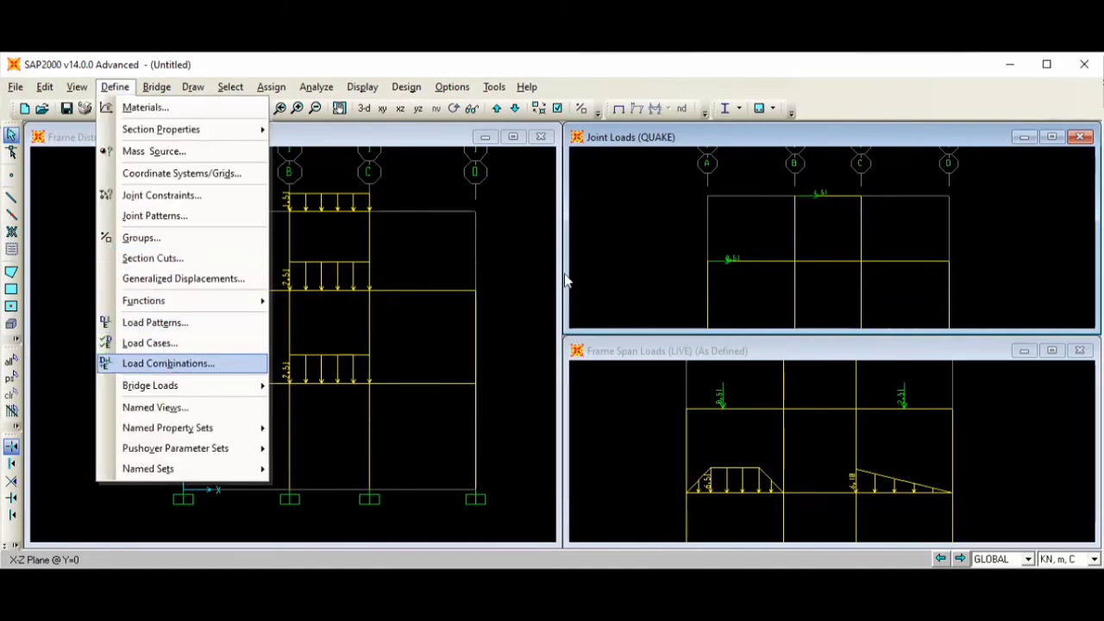
{"action": "left_click", "coordinate": [614, 238]}
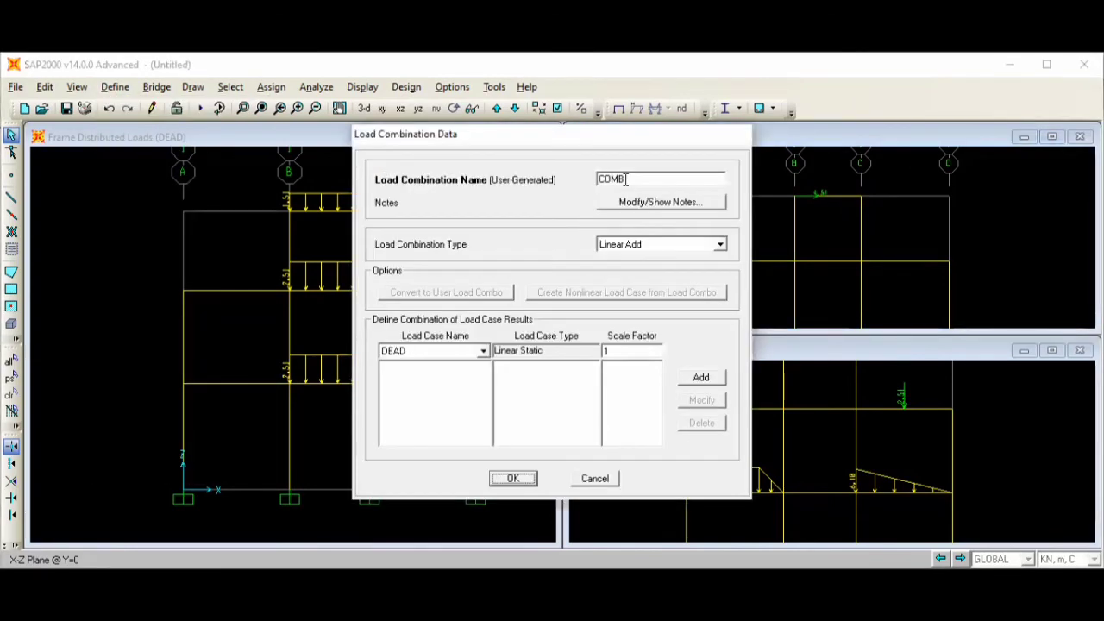
{"action": "left_click", "coordinate": [457, 351]}
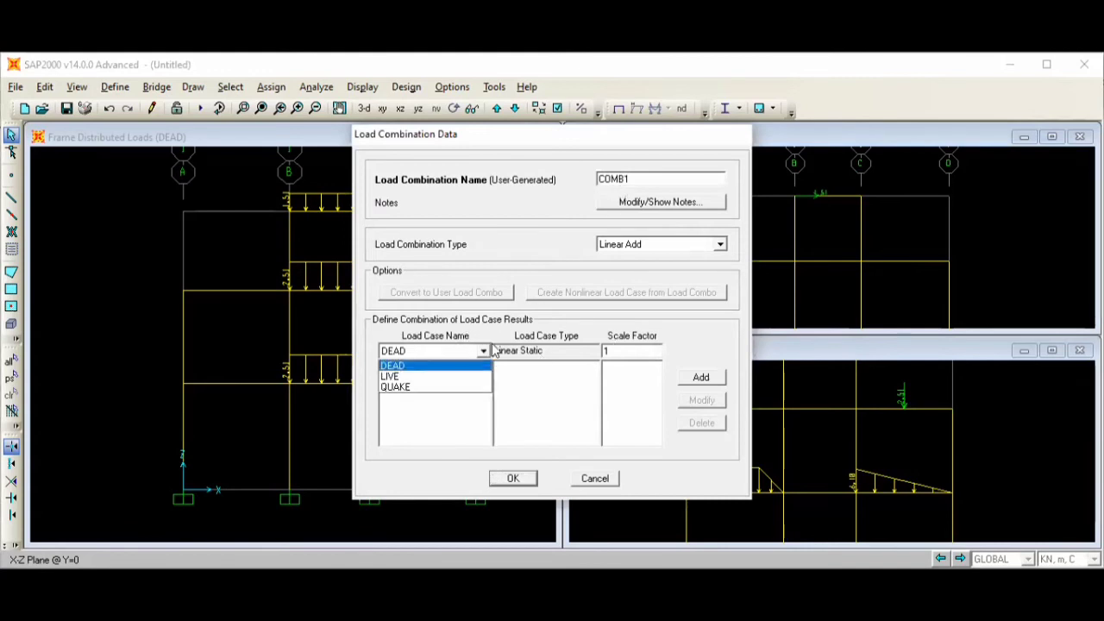
{"action": "double_click", "coordinate": [614, 350]}
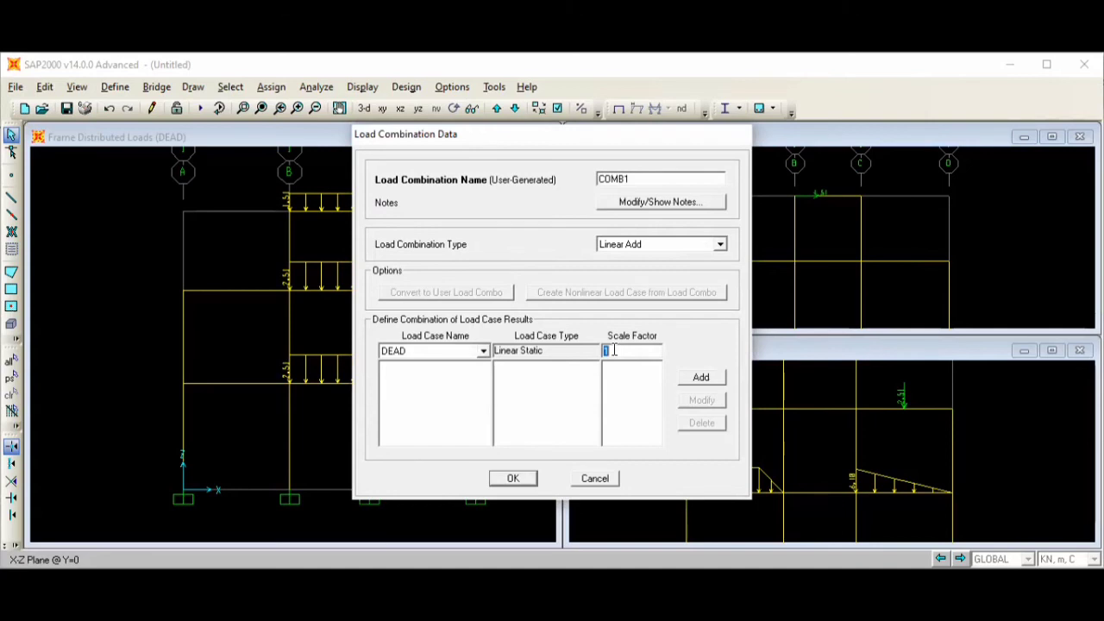
{"action": "type", "text": "1.2"}
{"action": "left_click", "coordinate": [685, 378]}
Add the LIVE load case to COMB1 with a scale factor of 1,6
{"action": "left_click", "coordinate": [442, 352]}
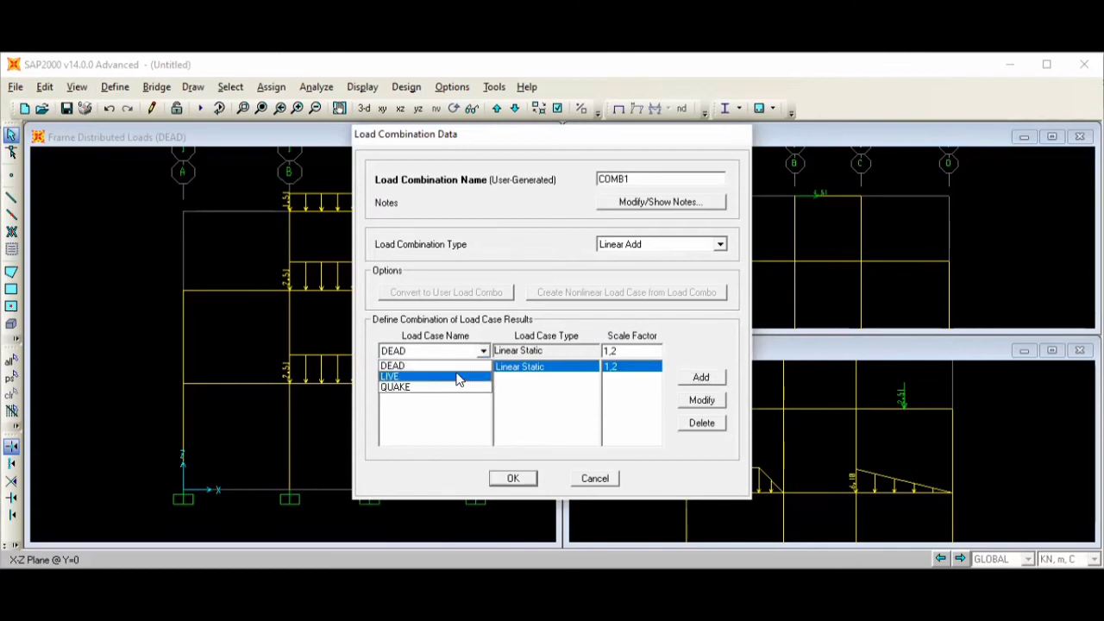
{"action": "left_click", "coordinate": [458, 379]}
{"action": "double_click", "coordinate": [631, 350]}
{"action": "type", "text": "1"}
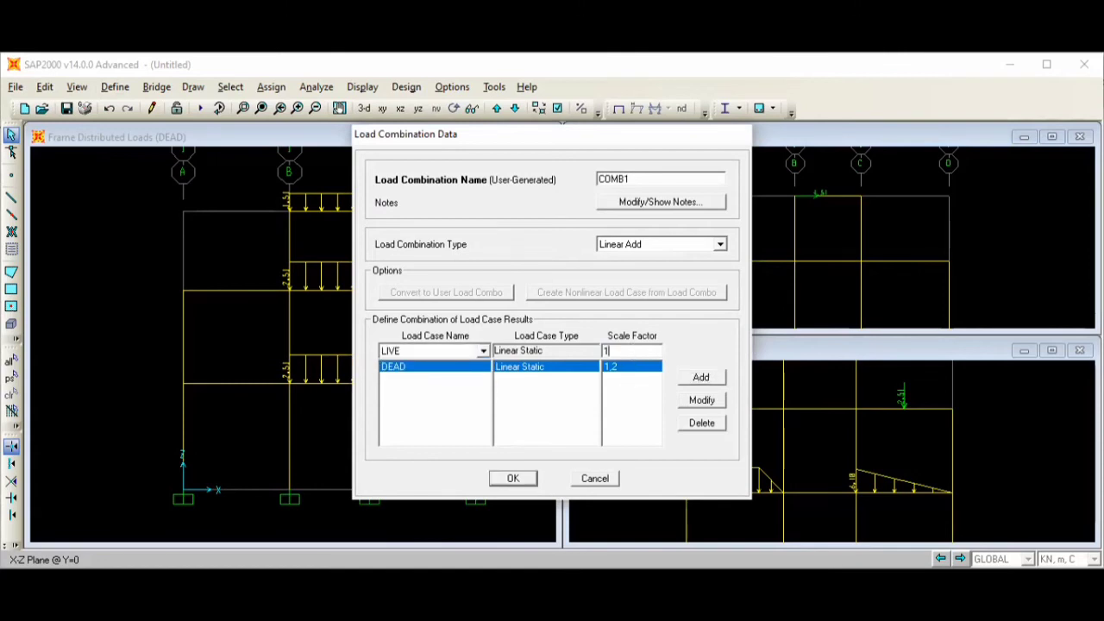
{"action": "type", "text": ".6"}
{"action": "left_click", "coordinate": [701, 377]}
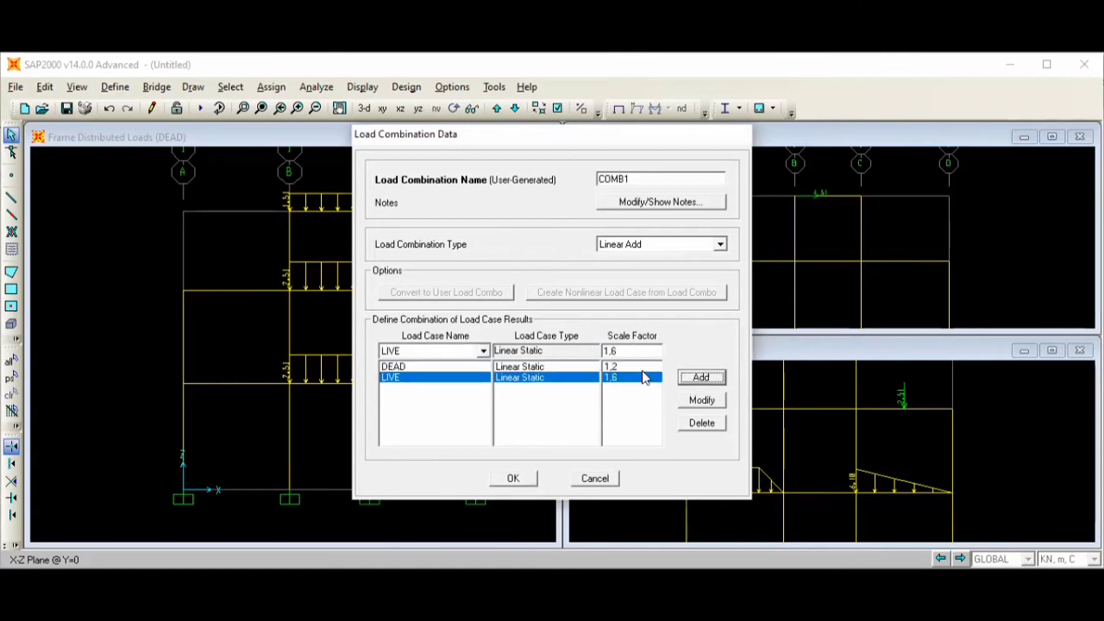
Add the QUAKE load case to COMB1 with a scale factor of 0,5 and accept the combination
{"action": "left_click", "coordinate": [443, 352]}
{"action": "left_click", "coordinate": [414, 385]}
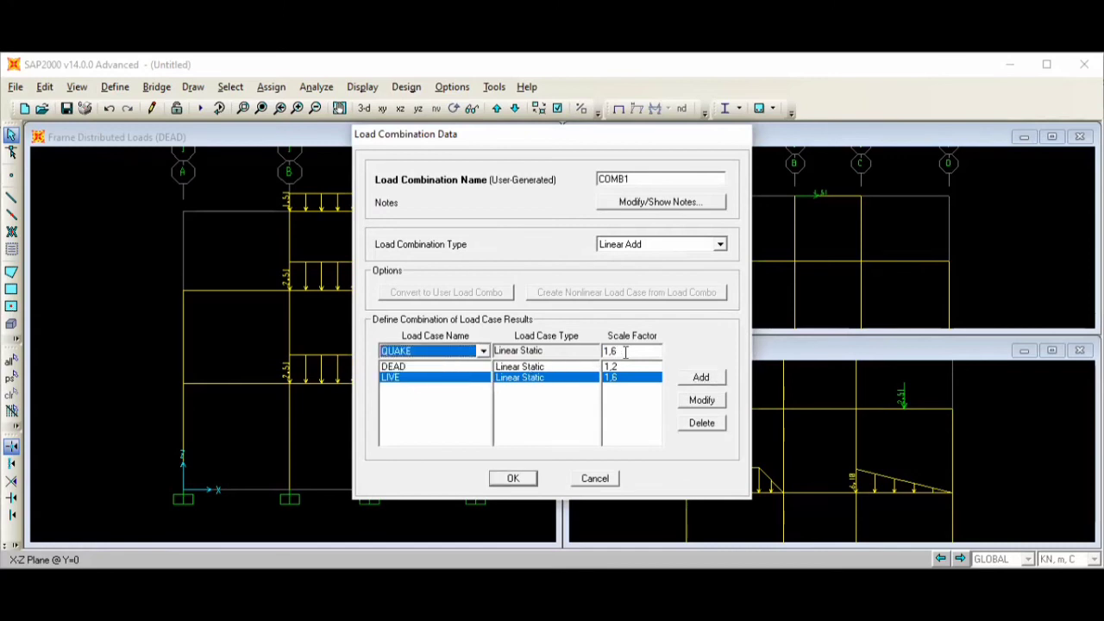
{"action": "double_click", "coordinate": [625, 351]}
{"action": "type", "text": "0,5"}
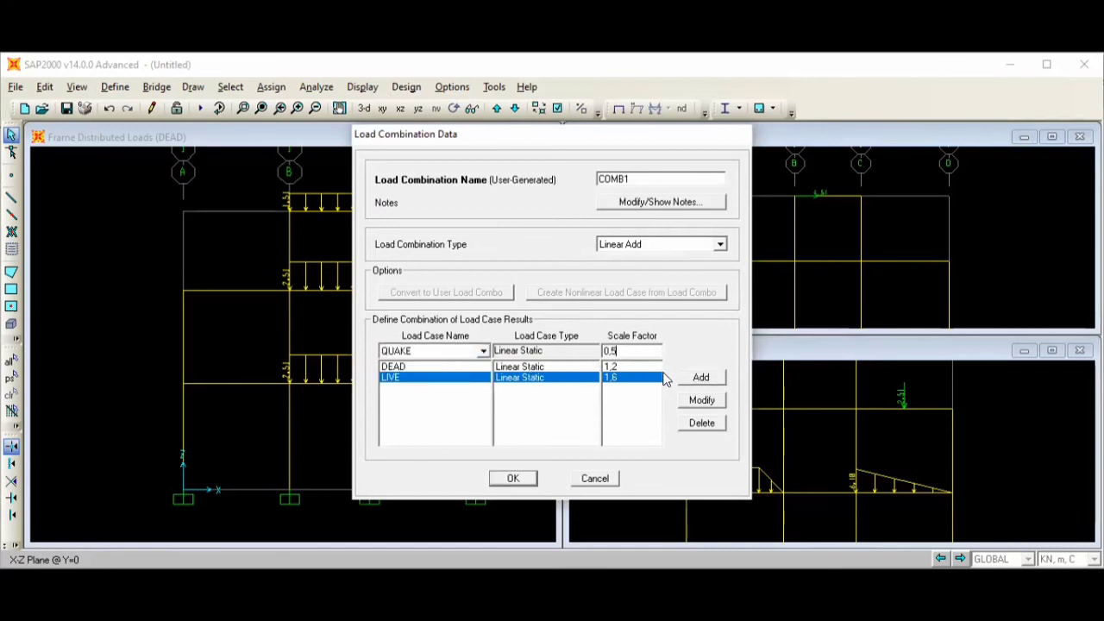
{"action": "left_click", "coordinate": [701, 378]}
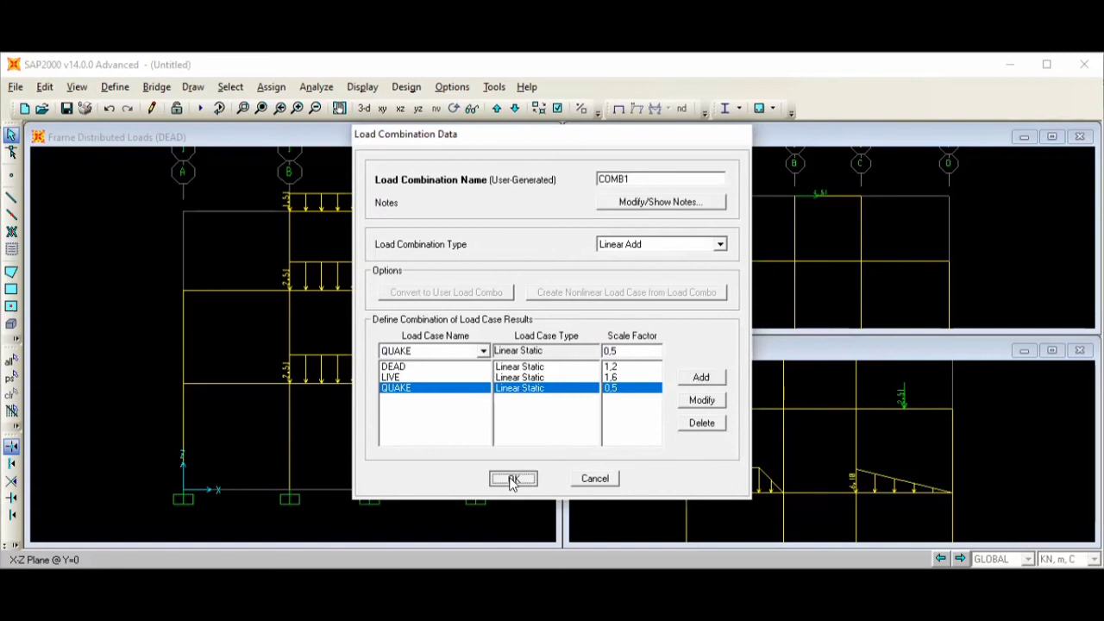
{"action": "left_click", "coordinate": [513, 480]}
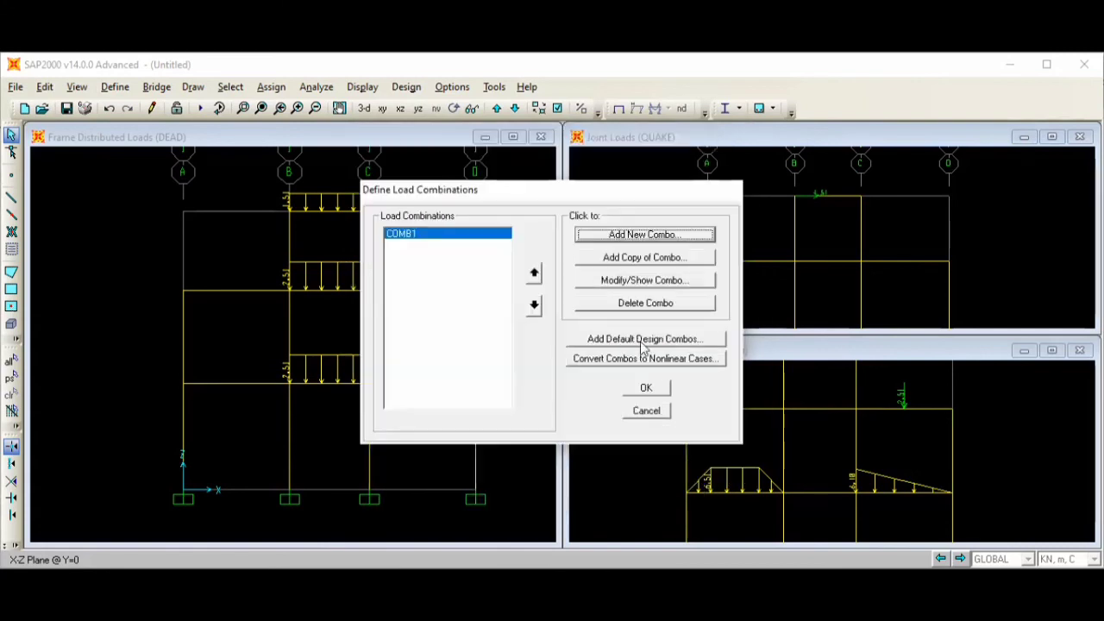
Create COMB2 as a copy of COMB1 with the QUAKE scale factor set to -0,5, and accept the load combinations
{"action": "left_click", "coordinate": [634, 238]}
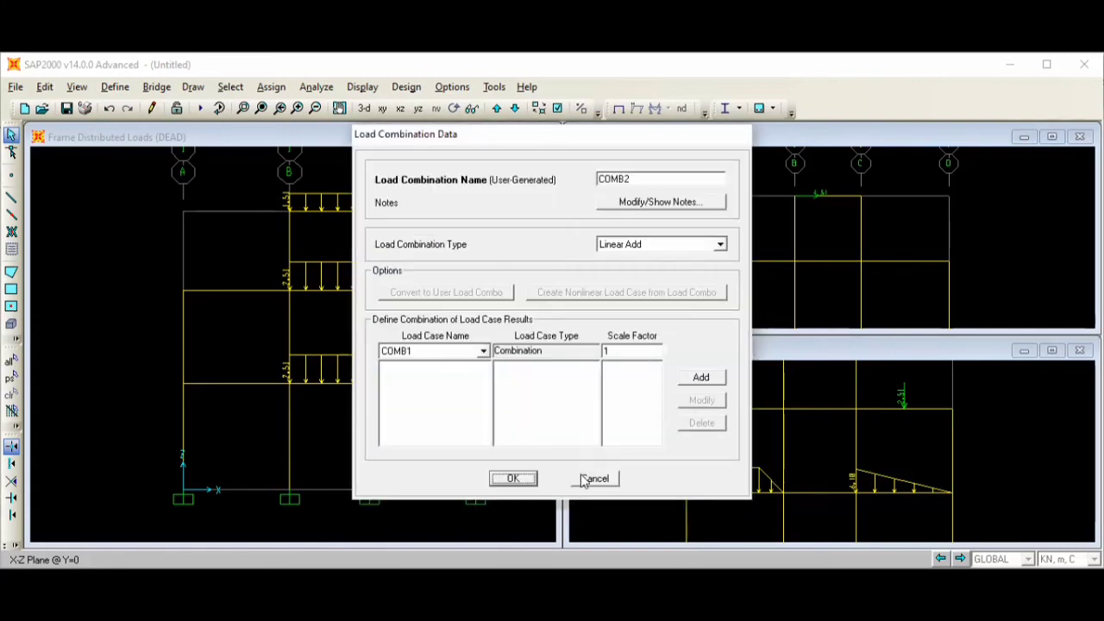
{"action": "left_click", "coordinate": [583, 480]}
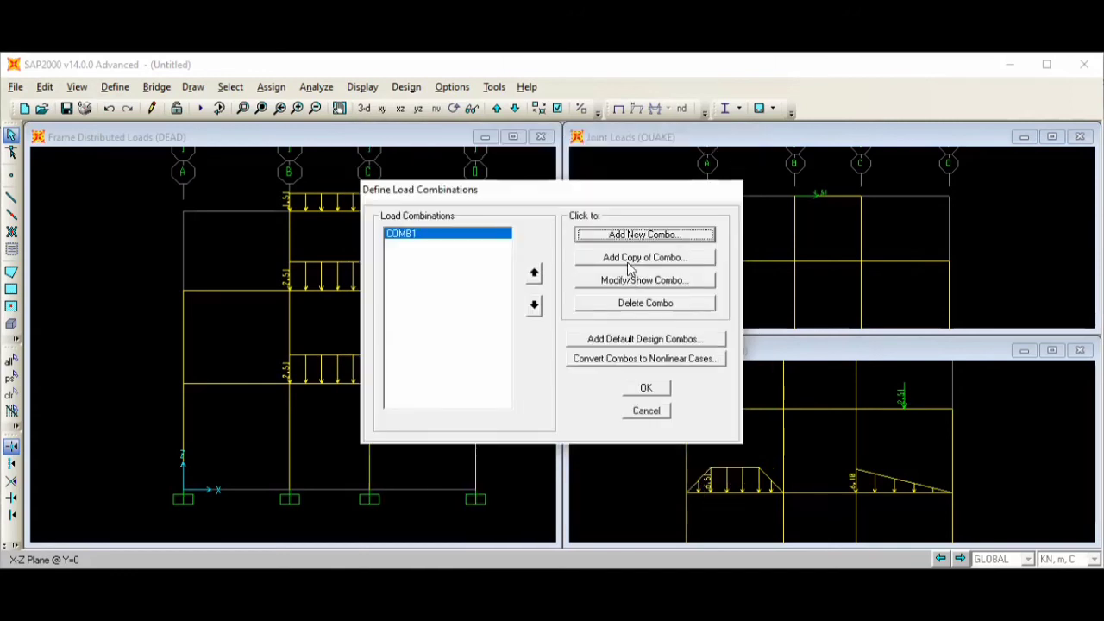
{"action": "left_click", "coordinate": [631, 260]}
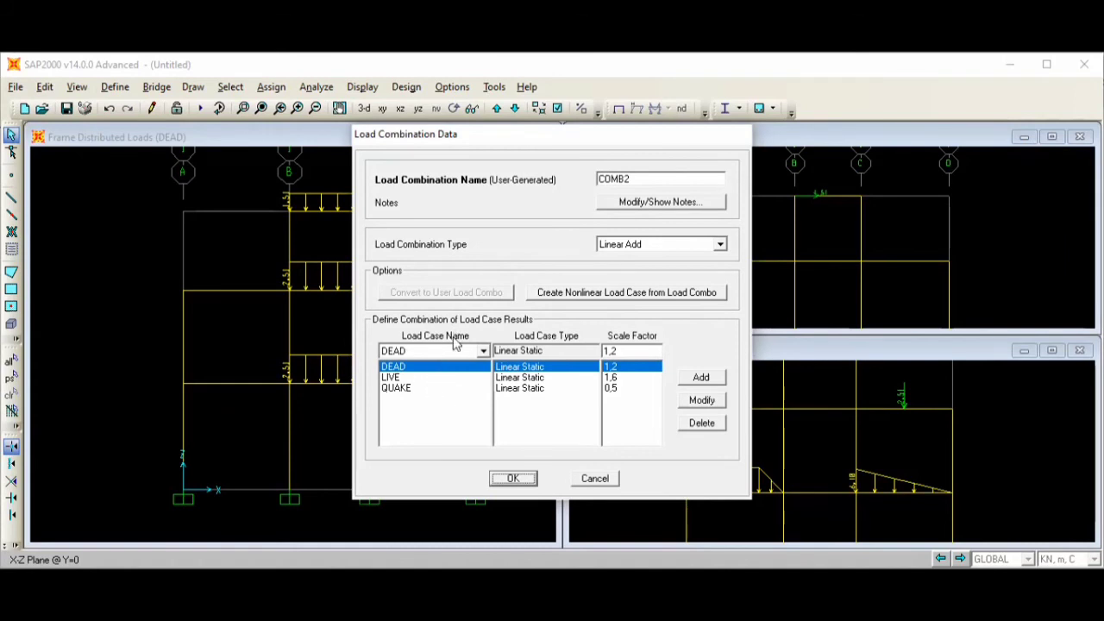
{"action": "left_click", "coordinate": [441, 388]}
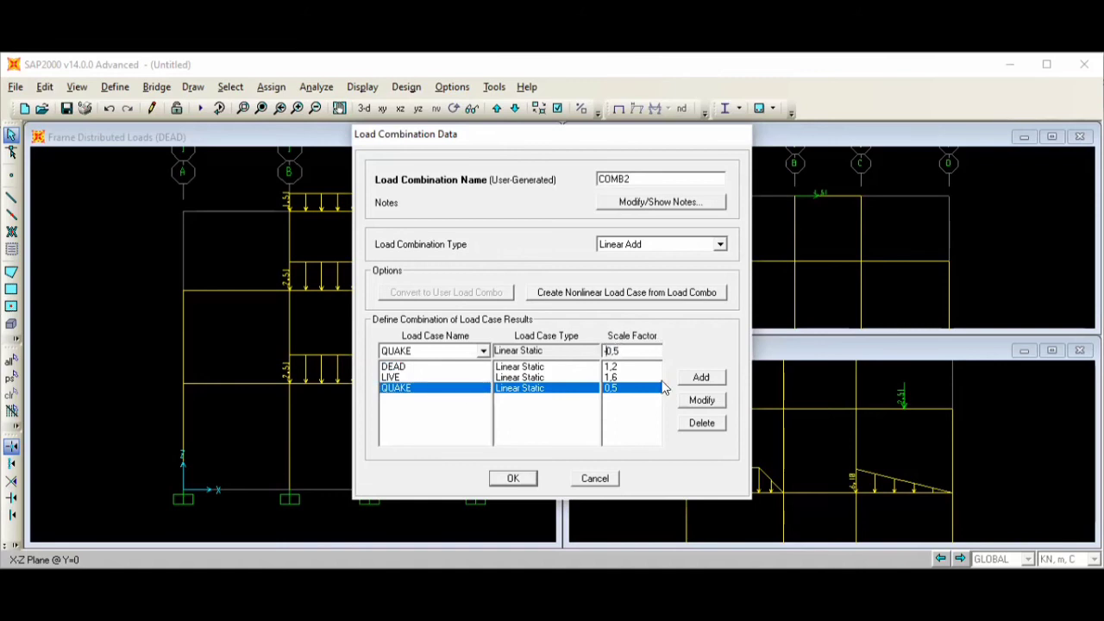
{"action": "type", "text": "-"}
{"action": "left_click", "coordinate": [695, 401]}
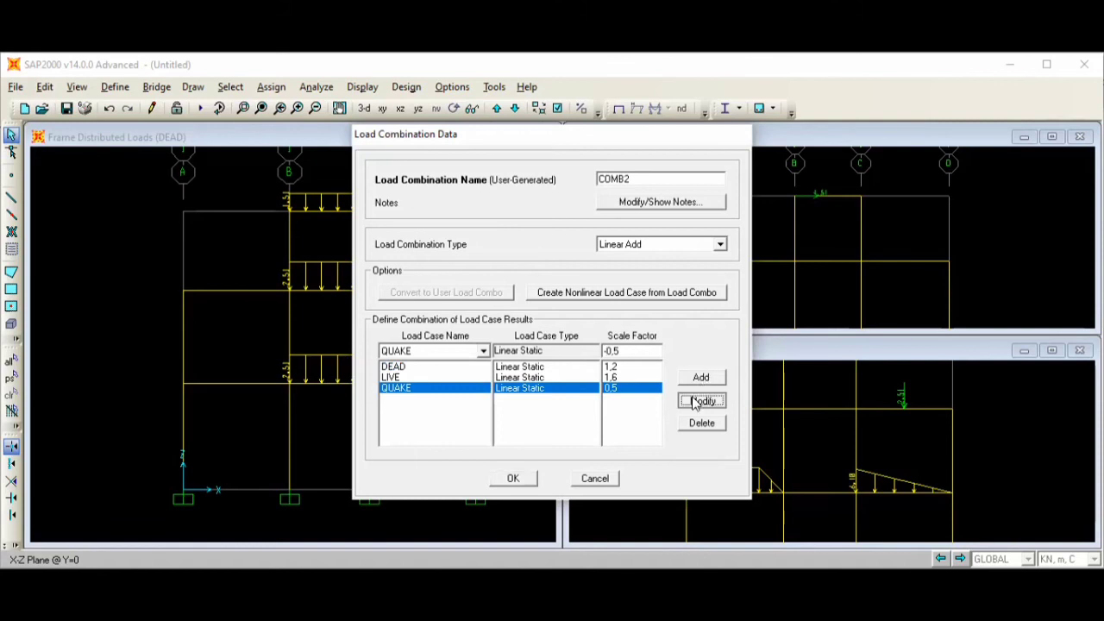
{"action": "left_click", "coordinate": [522, 479]}
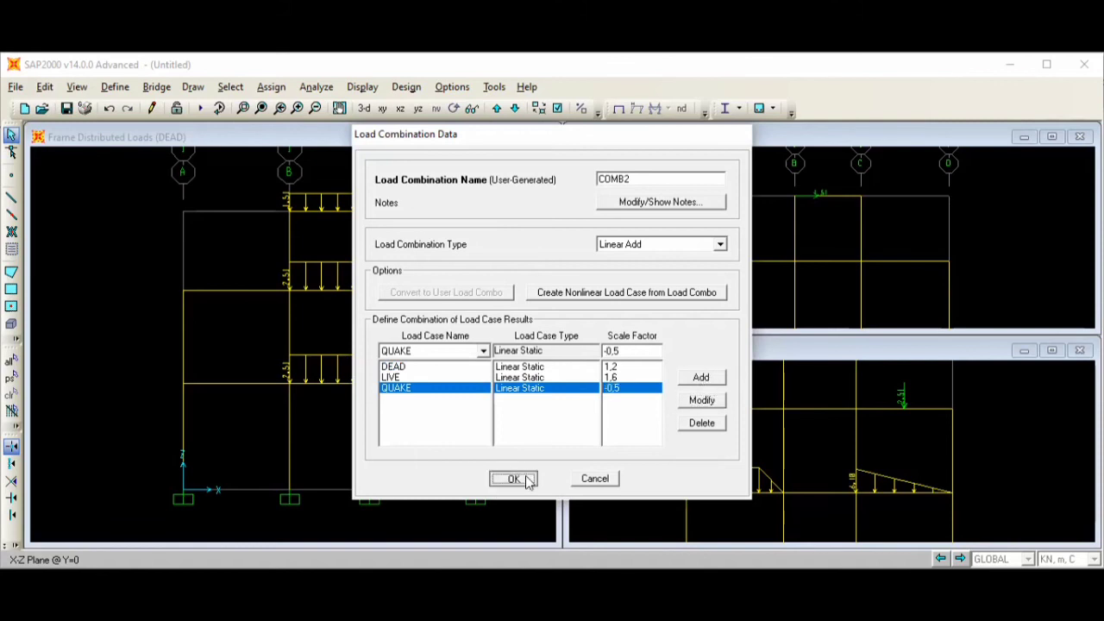
{"action": "left_click", "coordinate": [641, 388]}
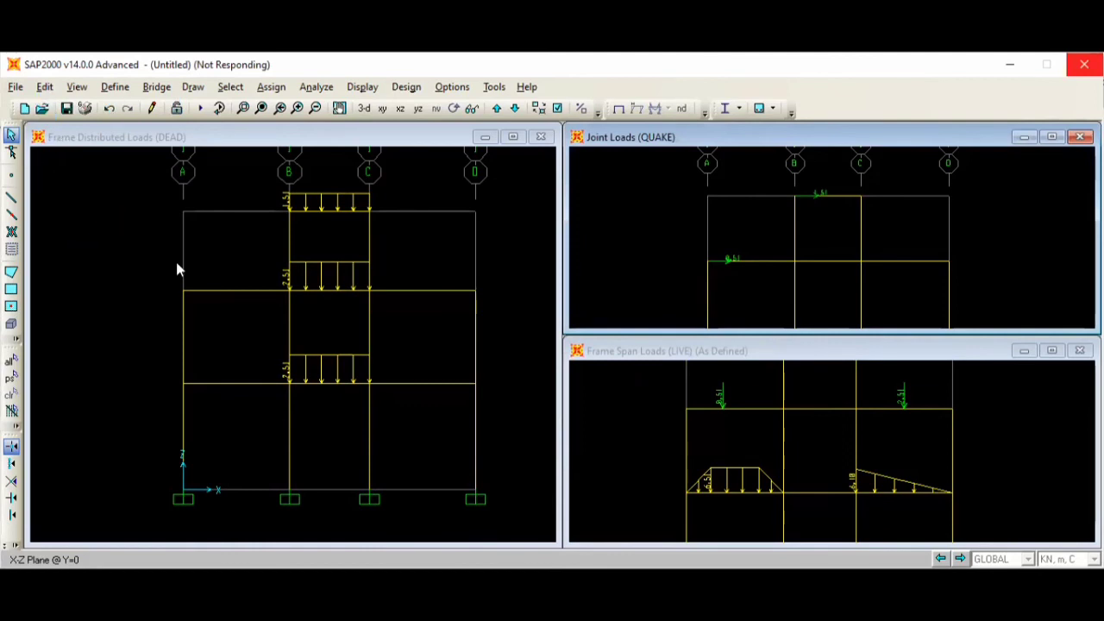
Save the model in the Documents folder under the name SOAL2PERT5 followed by the author's first name
{"action": "left_click", "coordinate": [16, 88]}
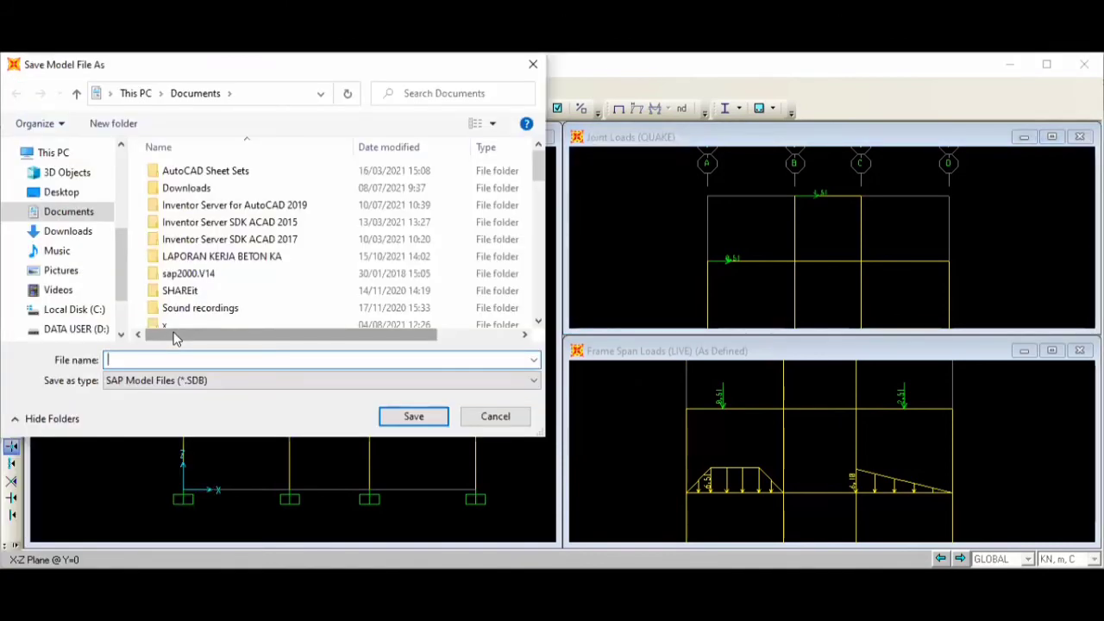
{"action": "type", "text": "SOAL"}
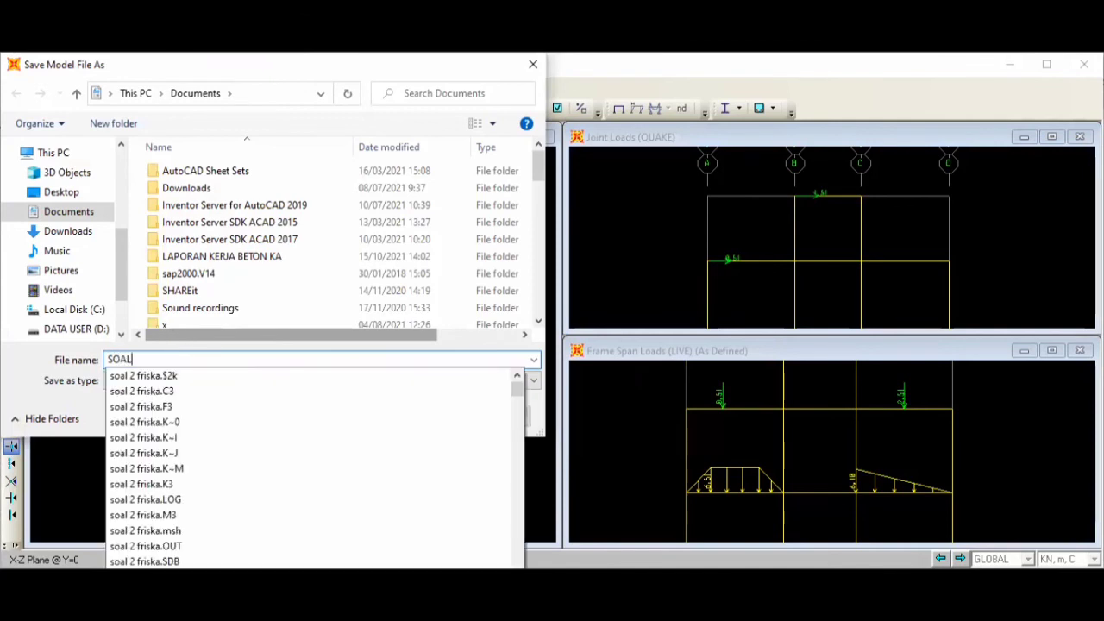
{"action": "type", "text": "2PERT"}
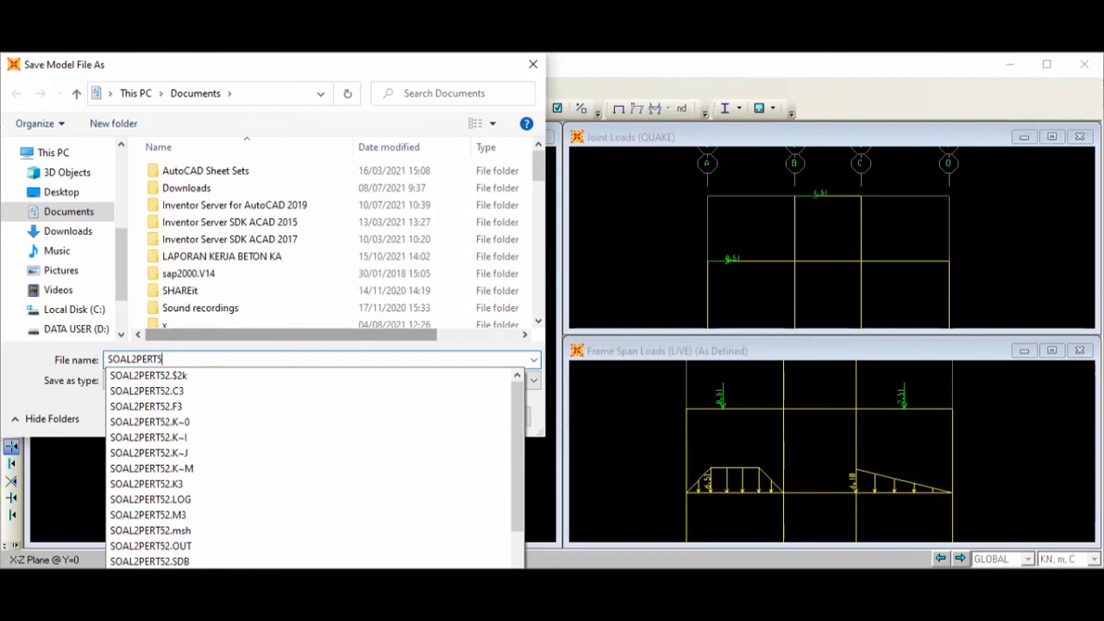
{"action": "type", "text": "5FRIS"}
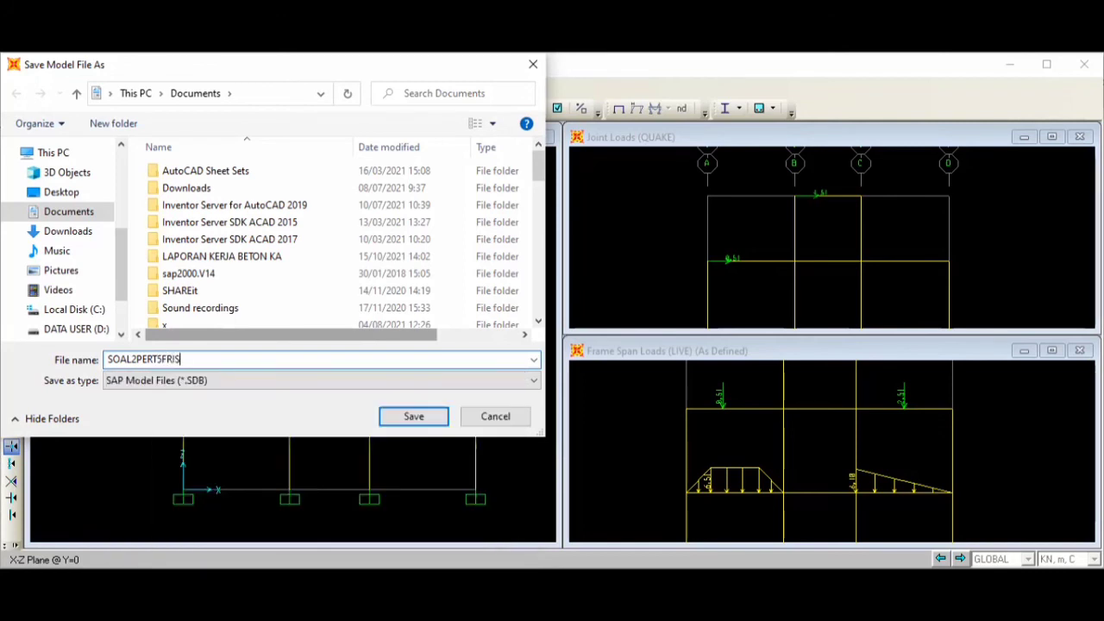
{"action": "type", "text": "KA"}
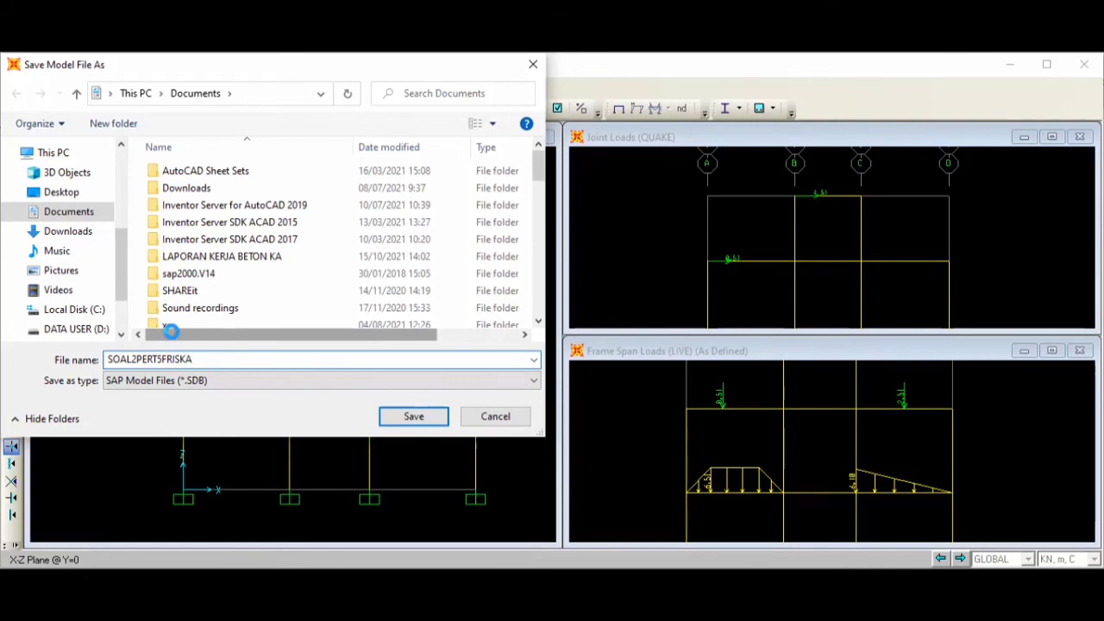
{"action": "key", "text": "Return"}
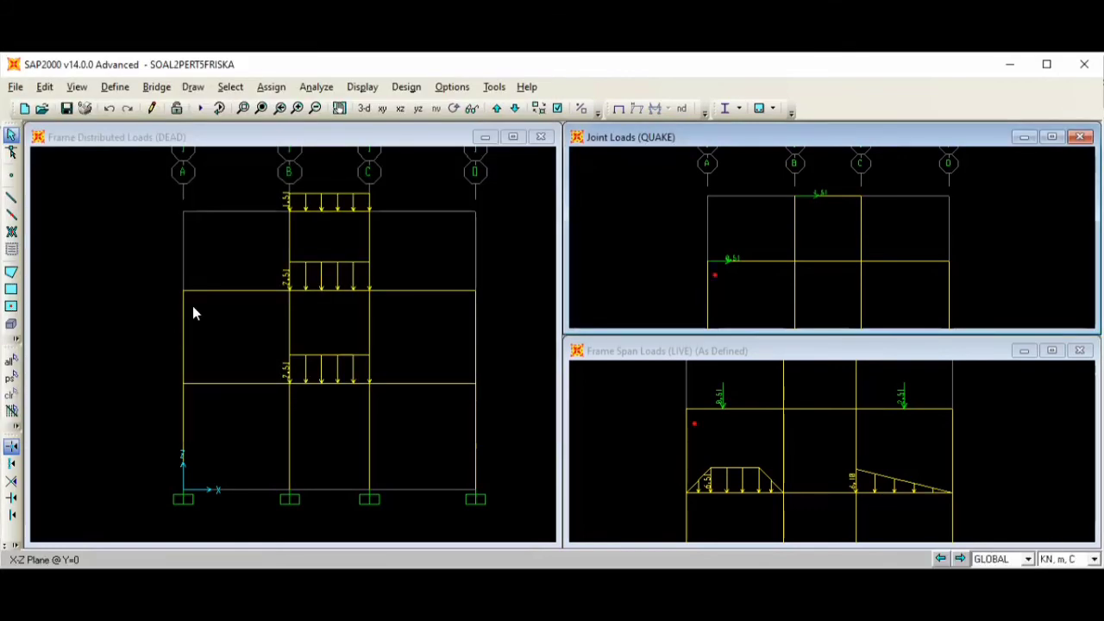
Set the analysis degrees of freedom to Plane Frame in the XZ plane
{"action": "left_click", "coordinate": [316, 87]}
{"action": "left_click", "coordinate": [345, 108]}
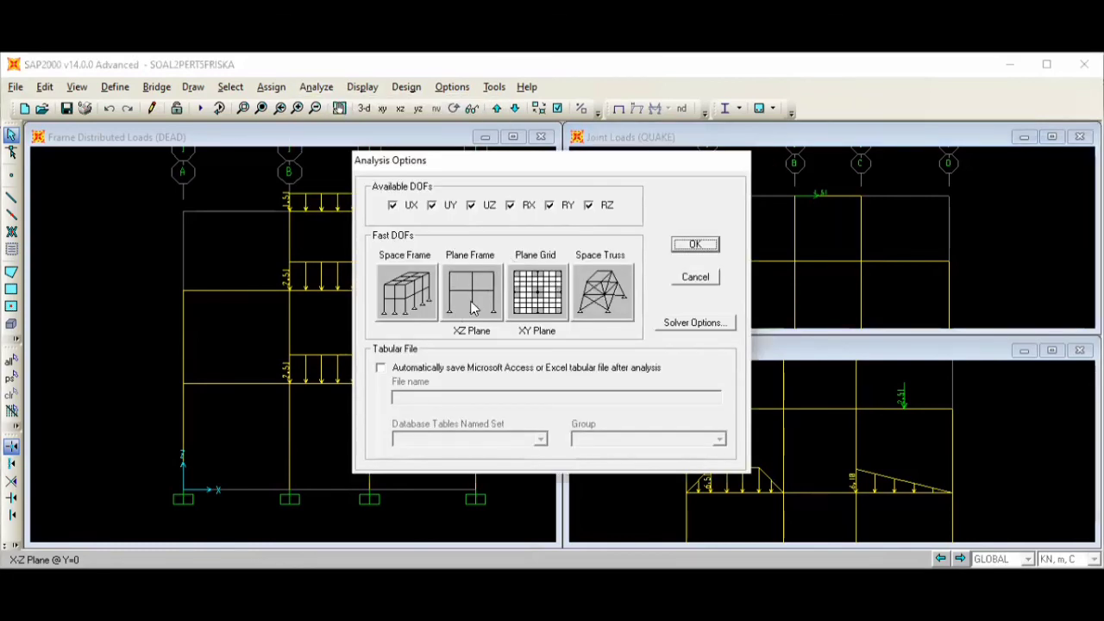
{"action": "left_click", "coordinate": [472, 302]}
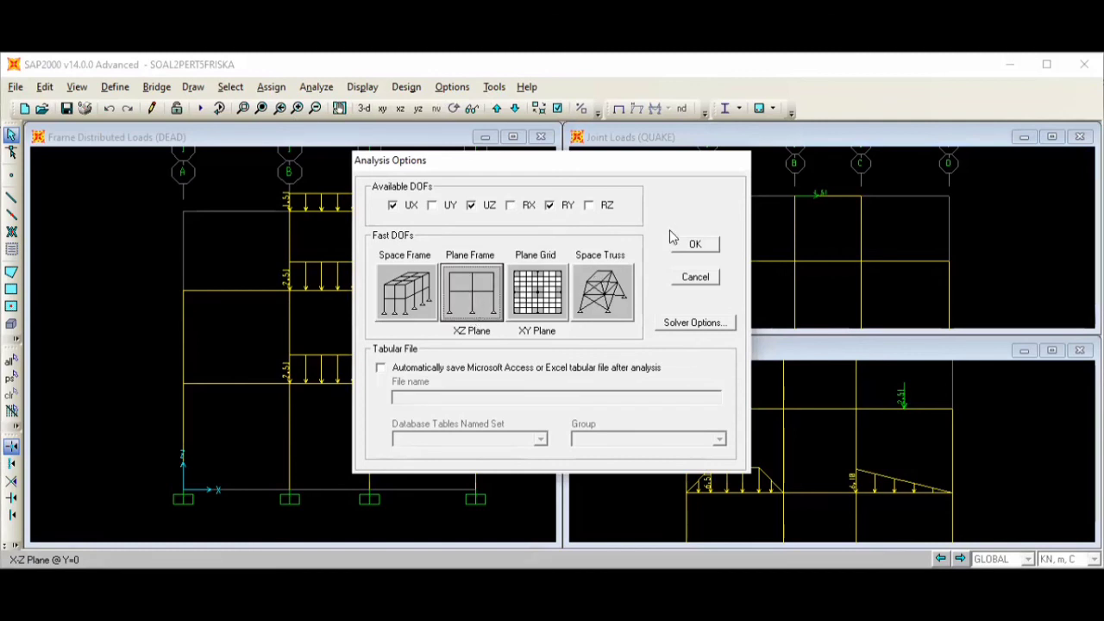
{"action": "left_click", "coordinate": [695, 245]}
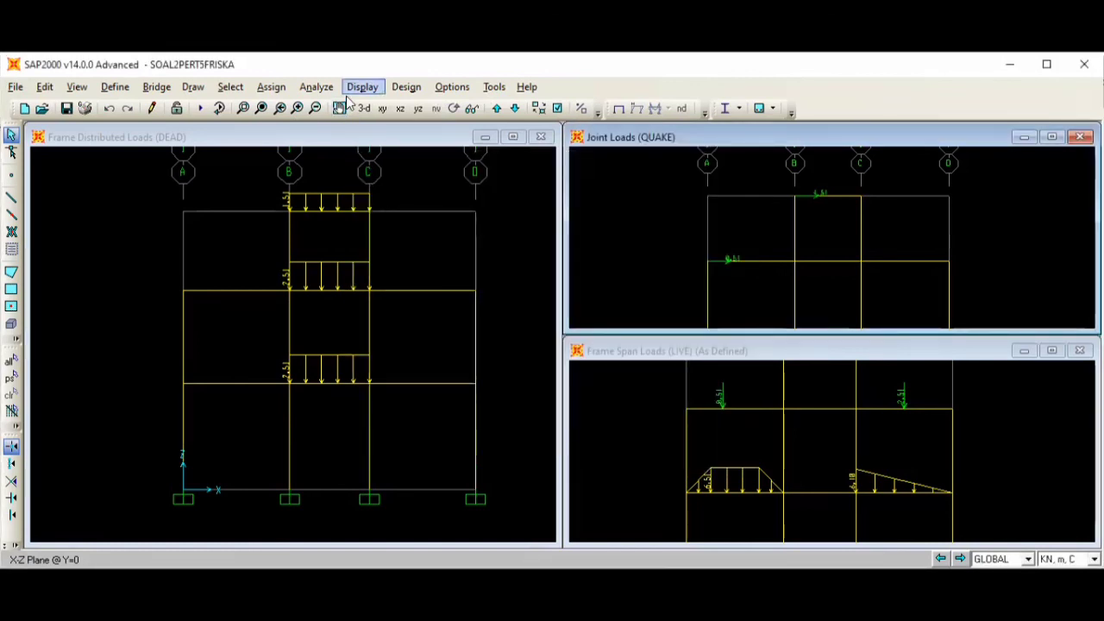
Run the analysis of the frame model and view the whole deformed shape for the DEAD case
{"action": "left_click", "coordinate": [316, 87]}
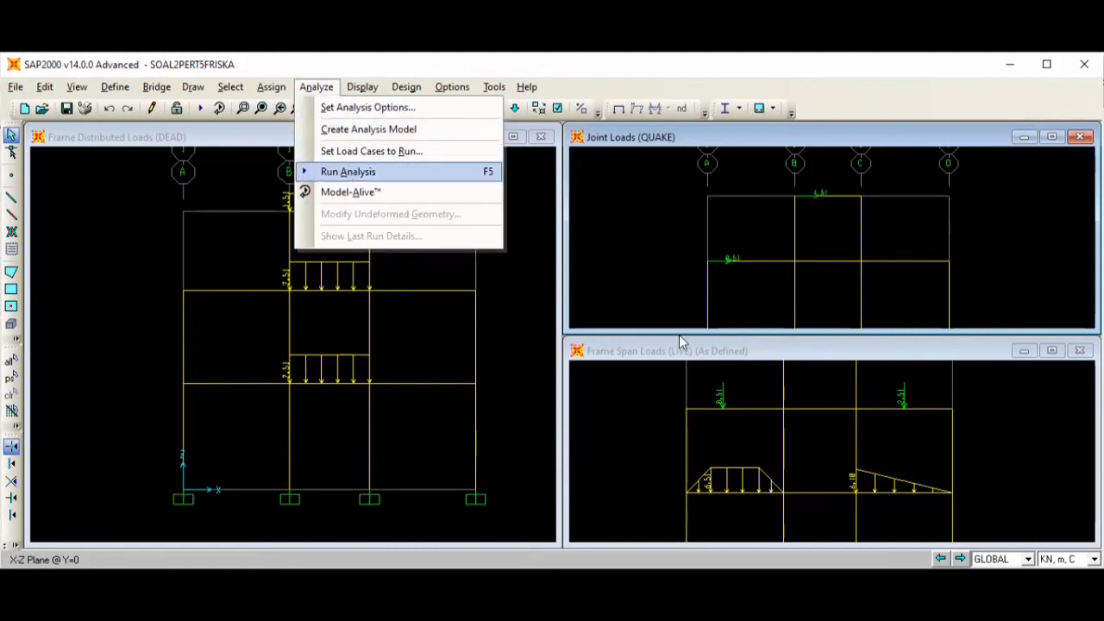
{"action": "key", "text": "F5"}
{"action": "left_click", "coordinate": [720, 401]}
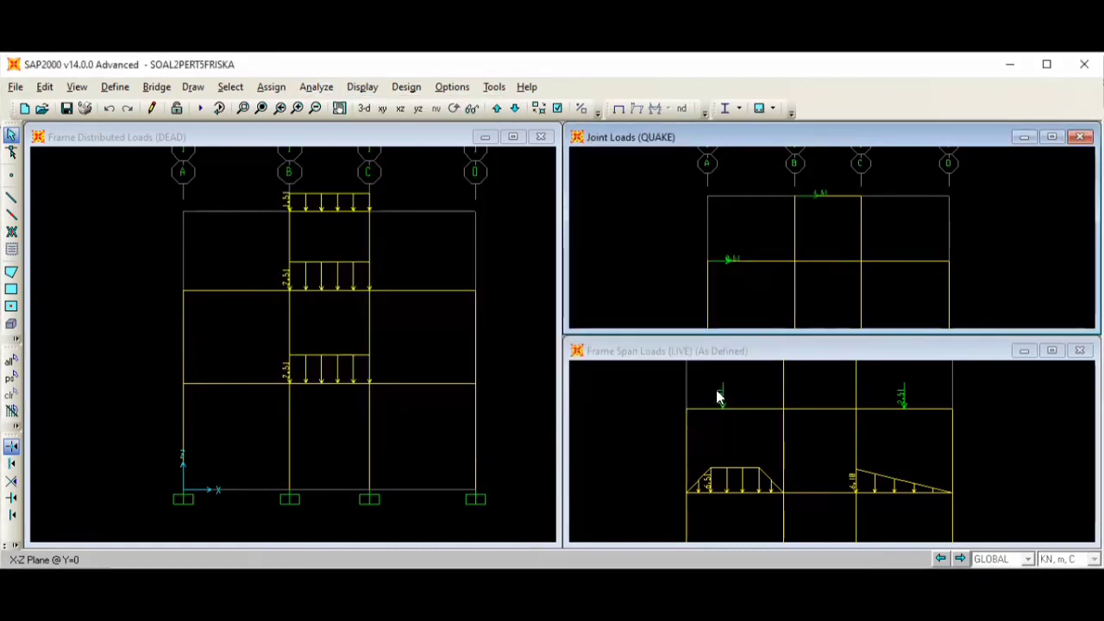
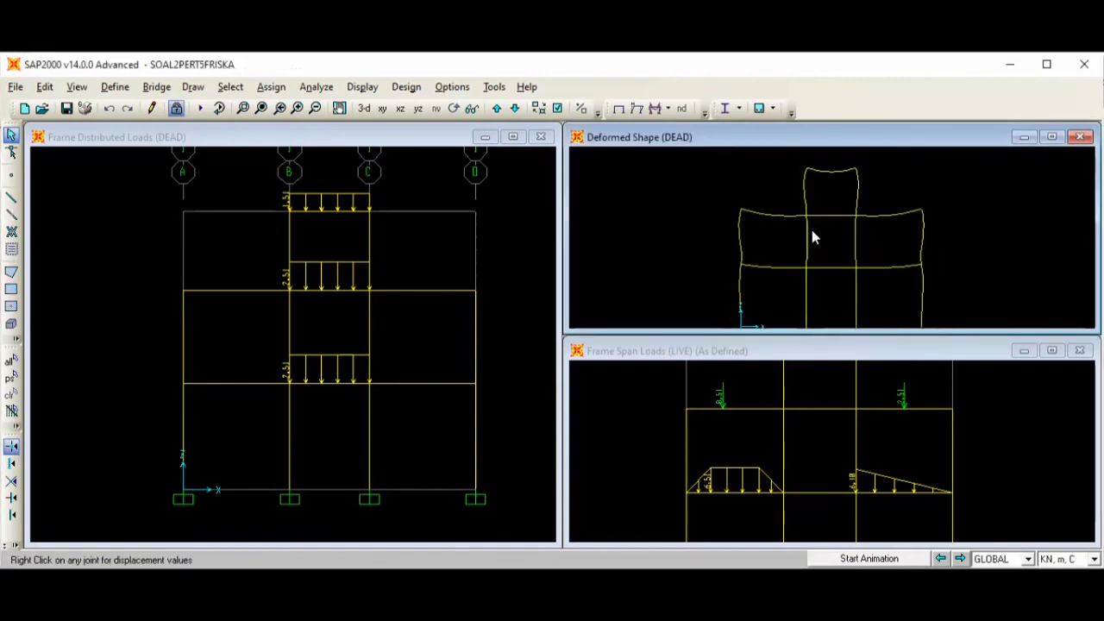
{"action": "scroll", "coordinate": [813, 235], "scroll_direction": "down", "scroll_amount": 1}
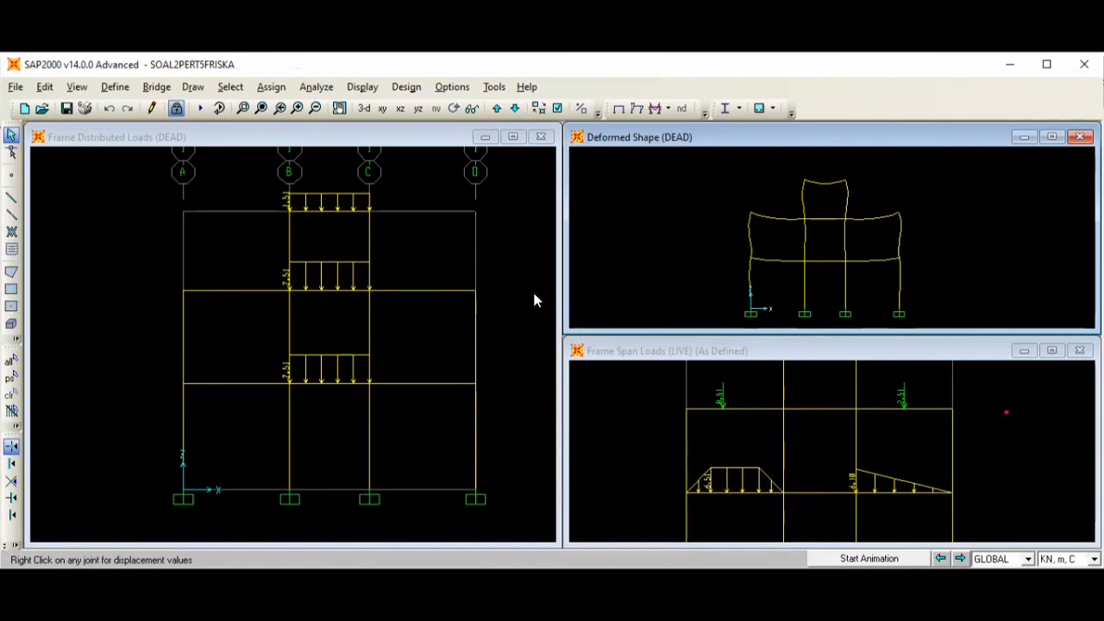
Split the display into four model windows and set the new window to the X-Z plane at Y=0
{"action": "left_click", "coordinate": [553, 226]}
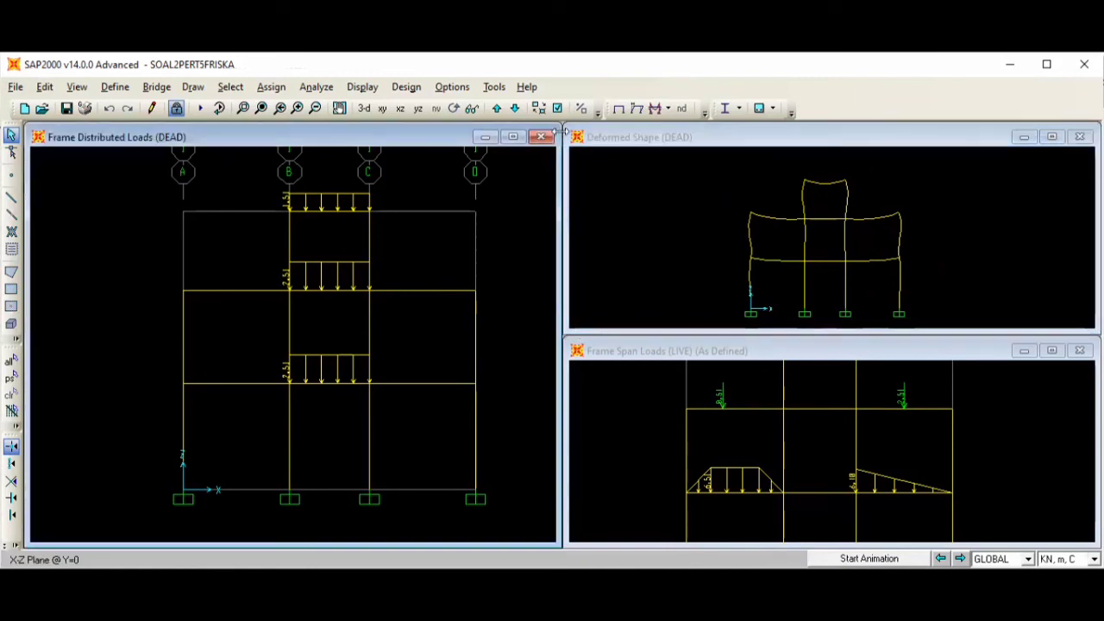
{"action": "left_click", "coordinate": [452, 86]}
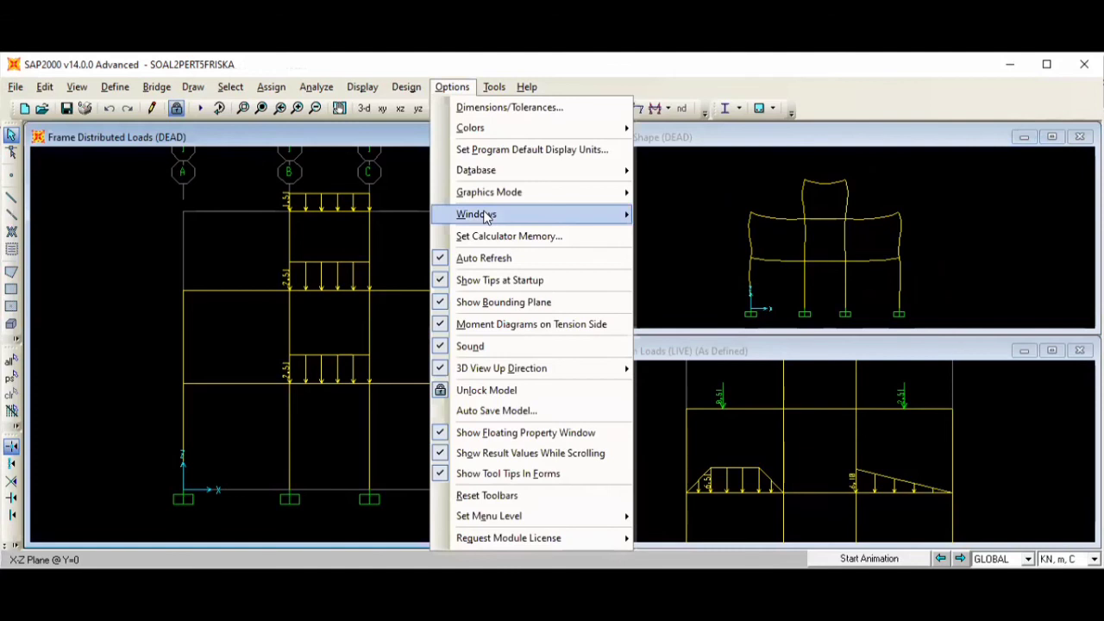
{"action": "mouse_move", "coordinate": [485, 216]}
{"action": "left_click", "coordinate": [697, 297]}
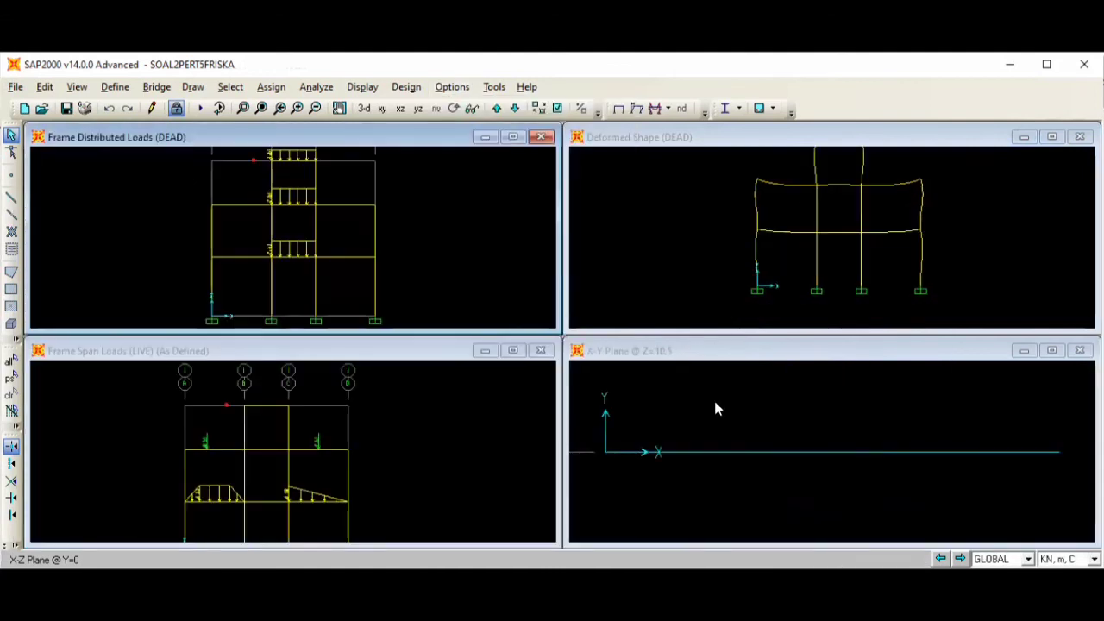
{"action": "left_click", "coordinate": [714, 396]}
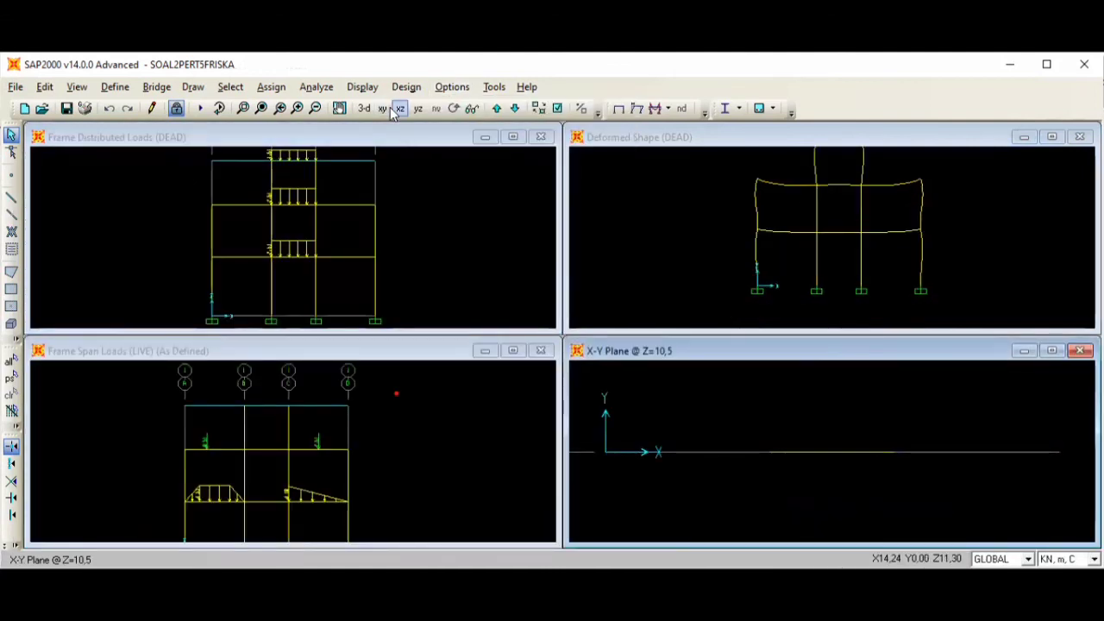
{"action": "left_click", "coordinate": [398, 108]}
{"action": "left_click", "coordinate": [661, 274]}
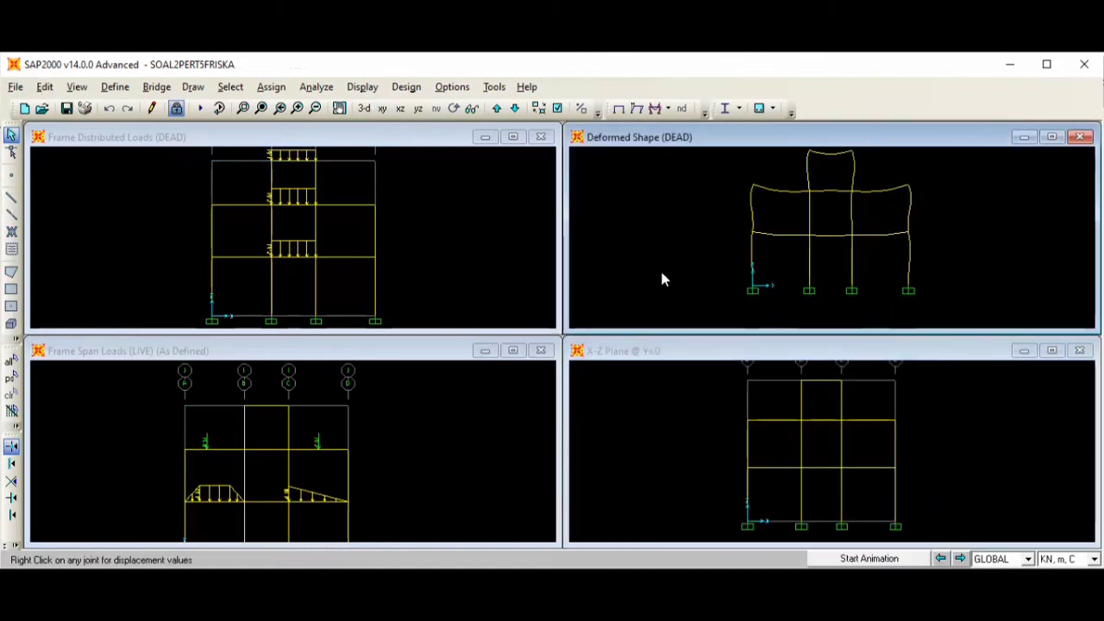
Display the joint reactions for the DEAD case as arrows in the Frame Distributed Loads window
{"action": "left_click", "coordinate": [429, 262]}
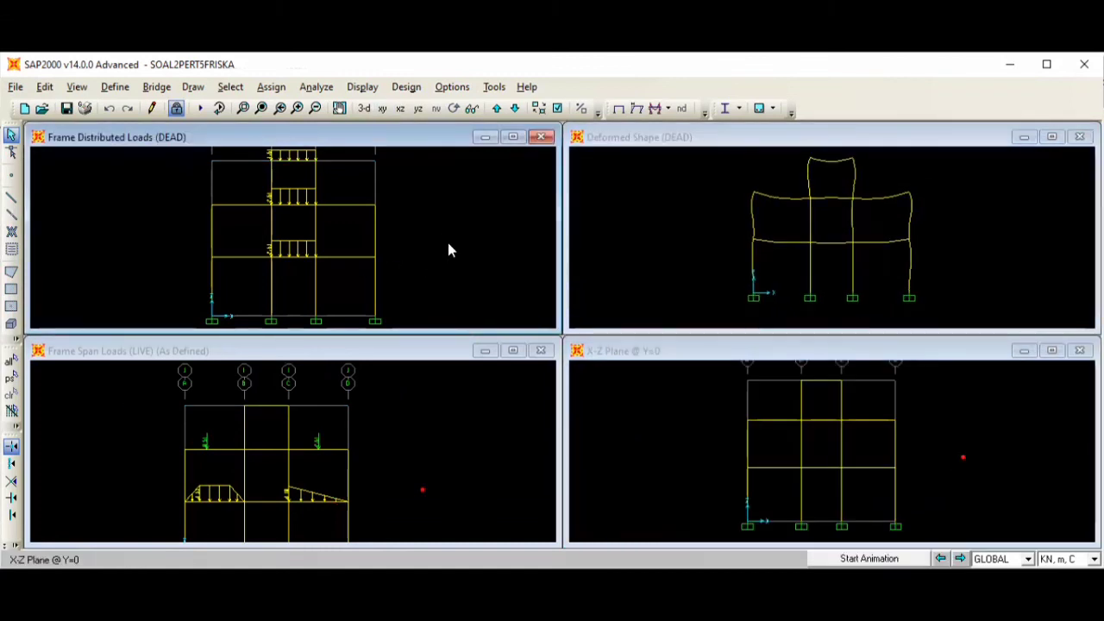
{"action": "left_click", "coordinate": [369, 88]}
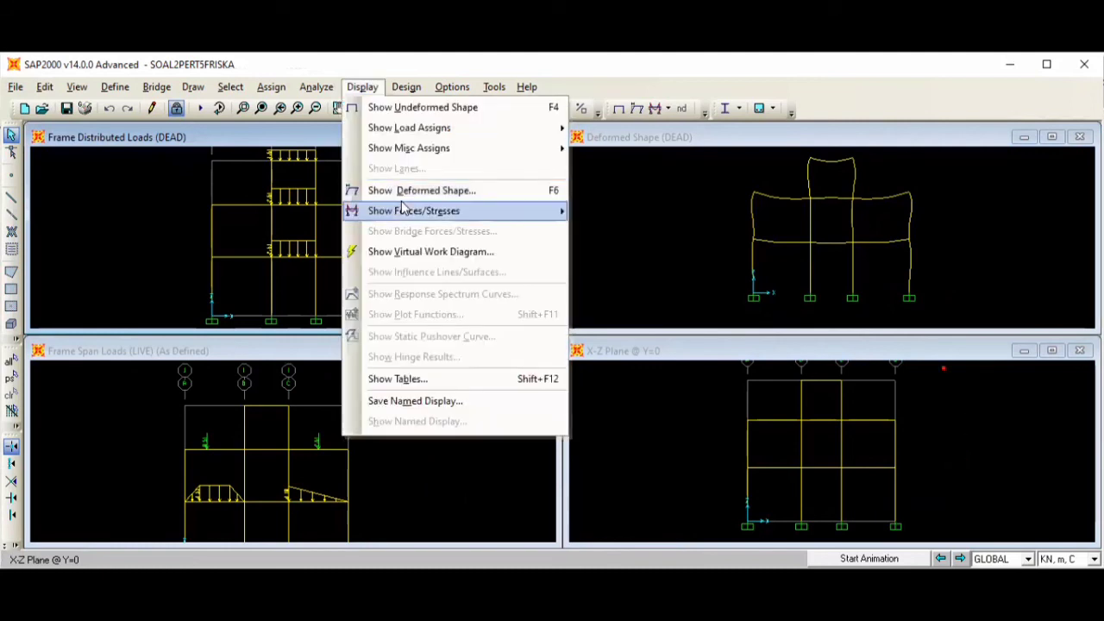
{"action": "mouse_move", "coordinate": [402, 208]}
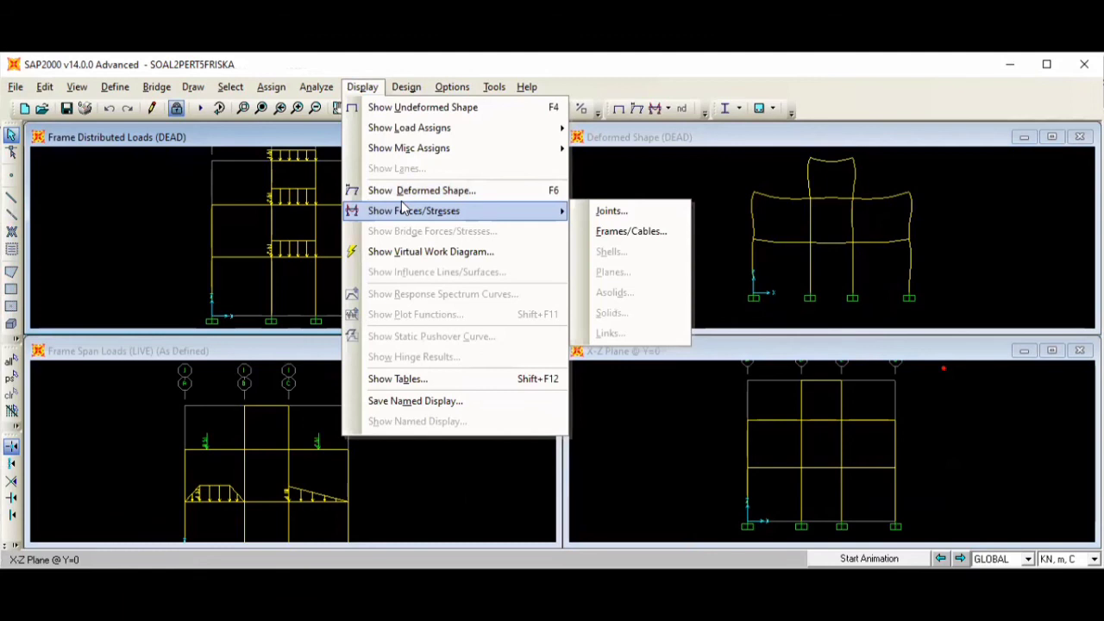
{"action": "left_click", "coordinate": [599, 207]}
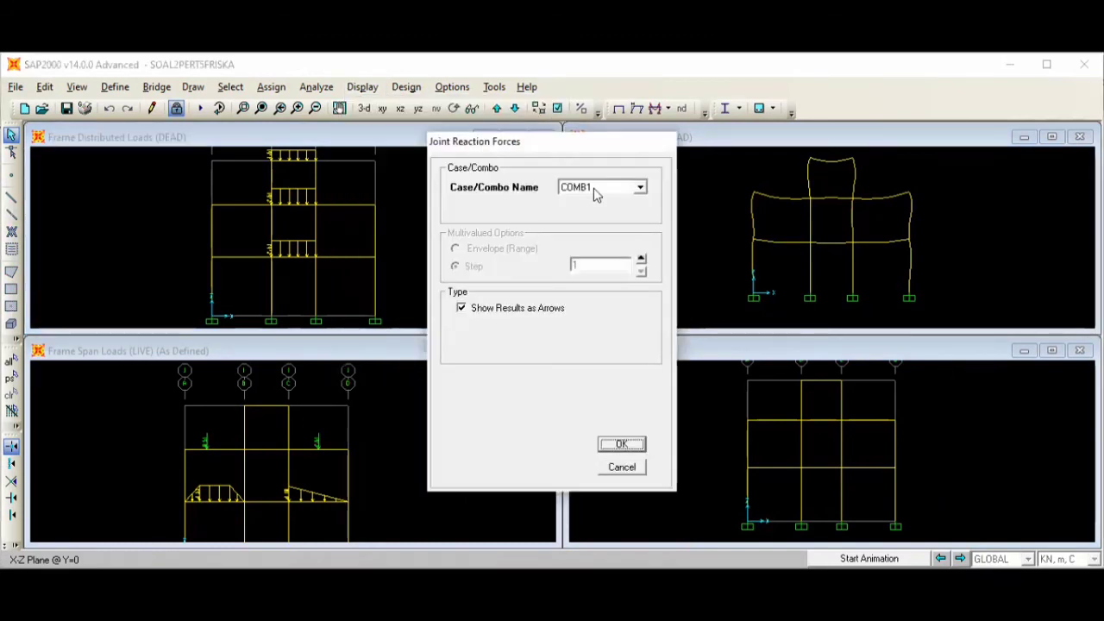
{"action": "left_click", "coordinate": [593, 189]}
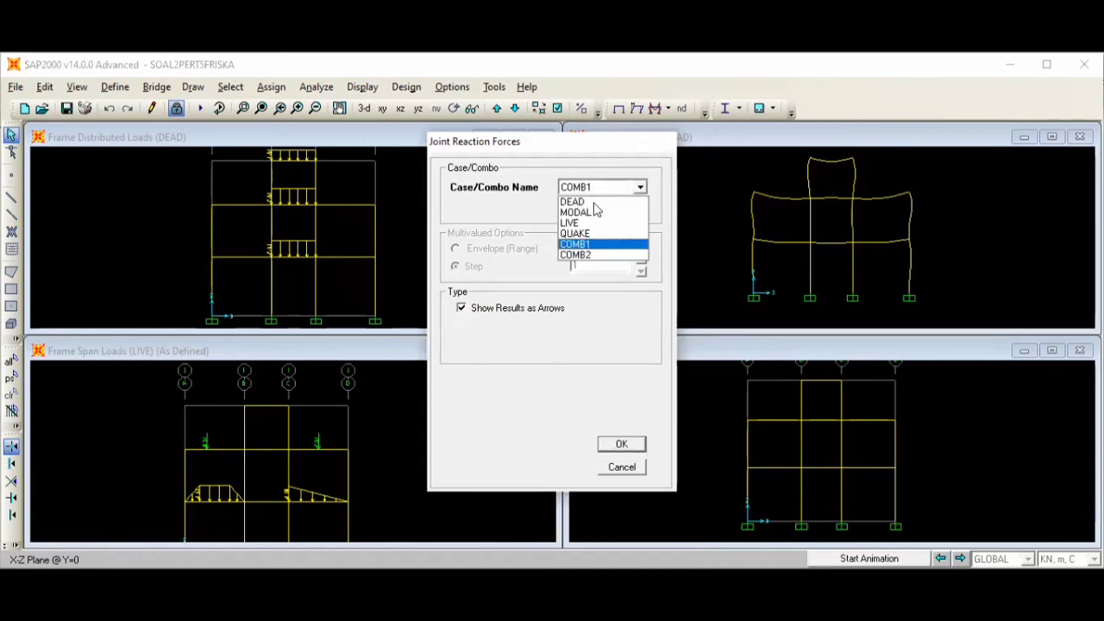
{"action": "left_click", "coordinate": [592, 202]}
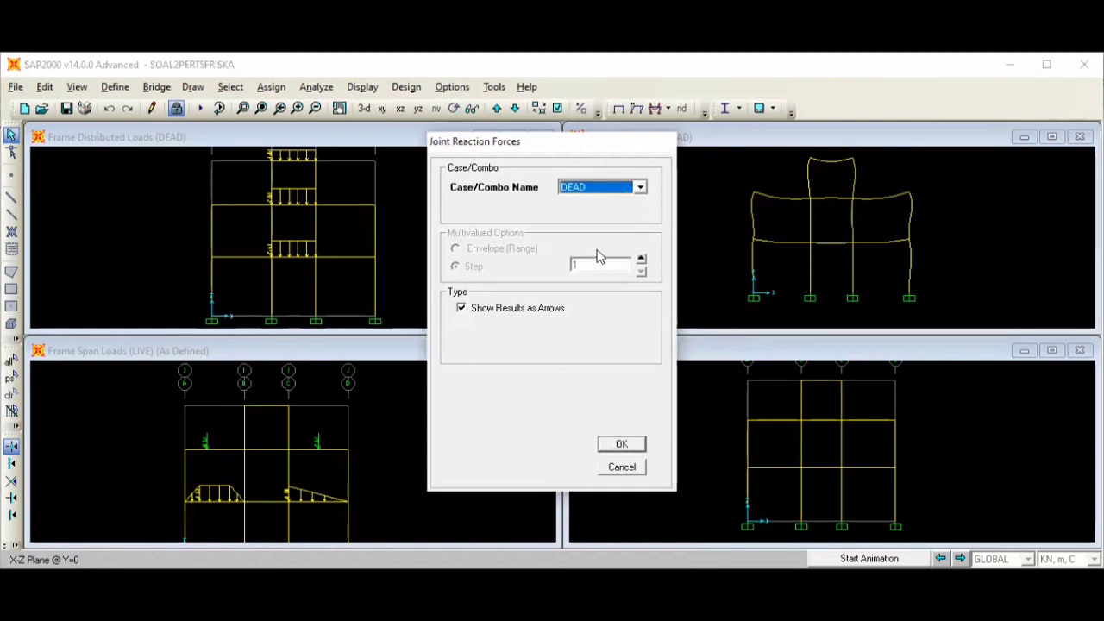
{"action": "left_click", "coordinate": [631, 447]}
Display the joint reactions for the LIVE case as arrows in the Deformed Shape window
{"action": "left_click", "coordinate": [647, 245]}
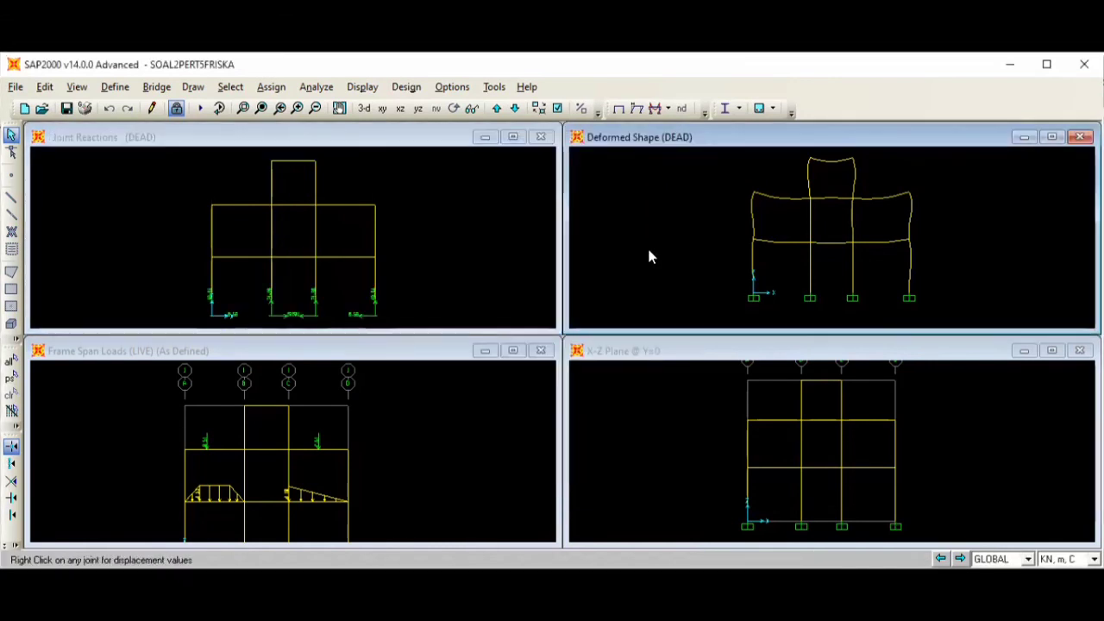
{"action": "left_click", "coordinate": [669, 110]}
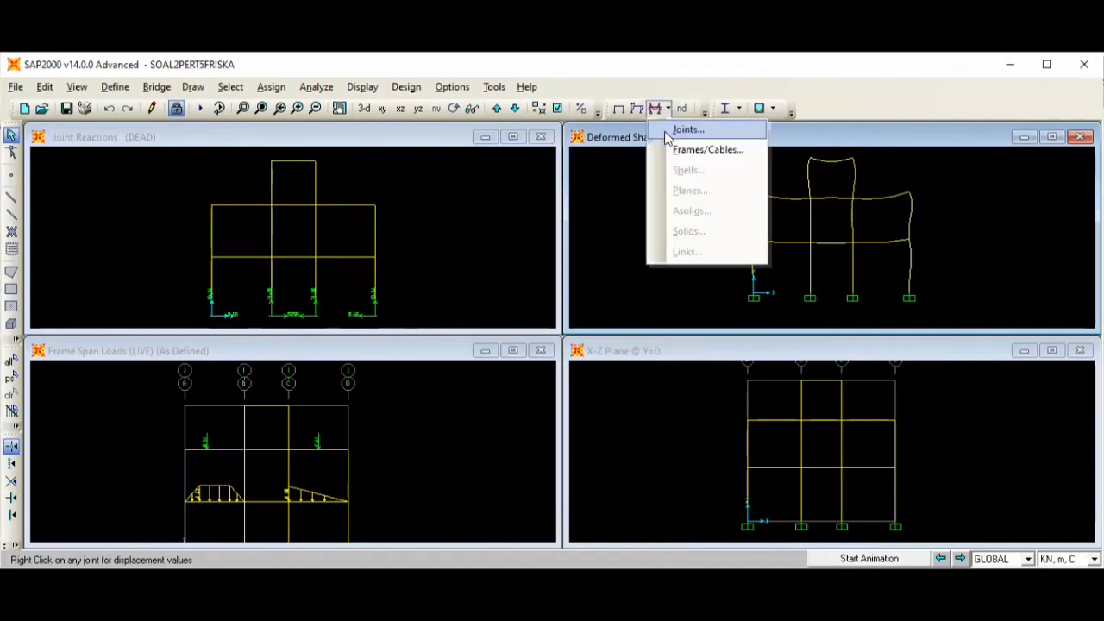
{"action": "left_click", "coordinate": [669, 131]}
{"action": "left_click", "coordinate": [627, 186]}
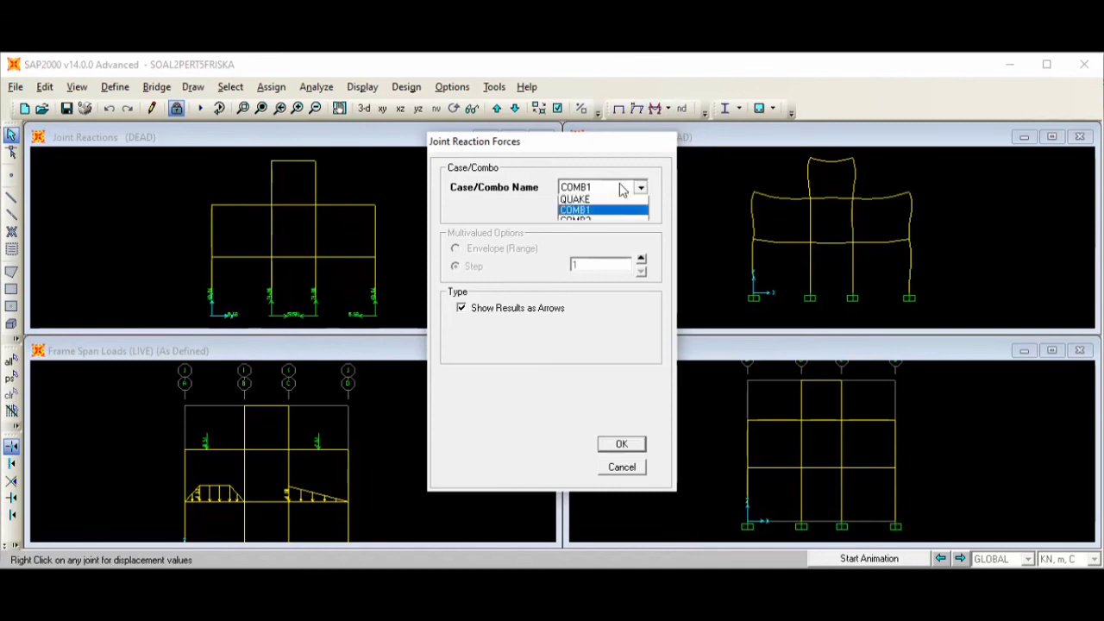
{"action": "left_click", "coordinate": [616, 233]}
{"action": "left_click", "coordinate": [615, 187]}
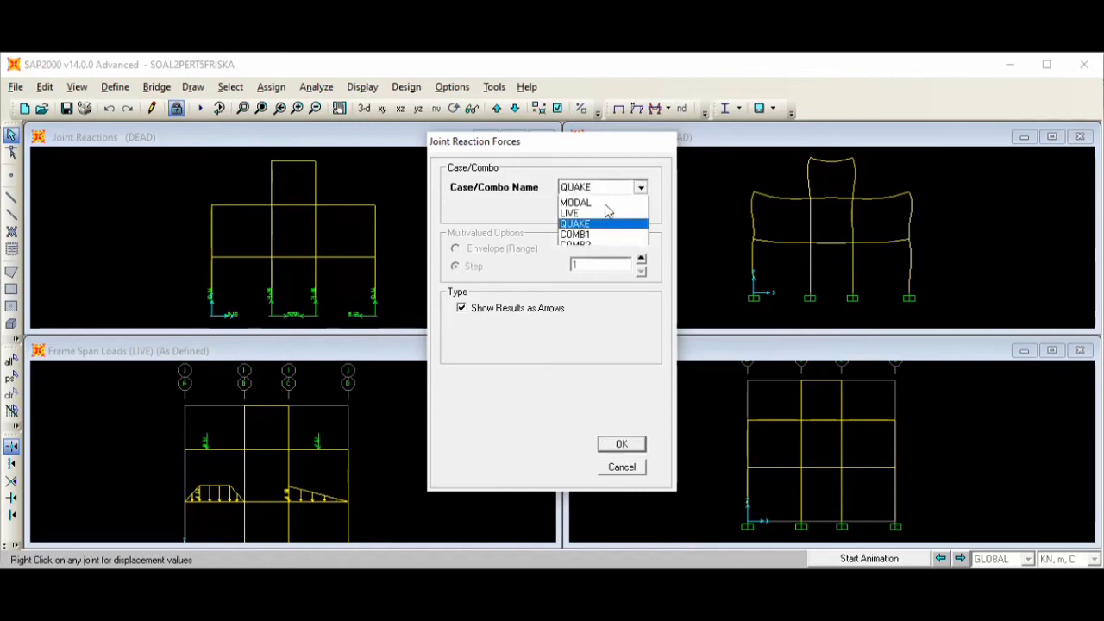
{"action": "left_click", "coordinate": [608, 222]}
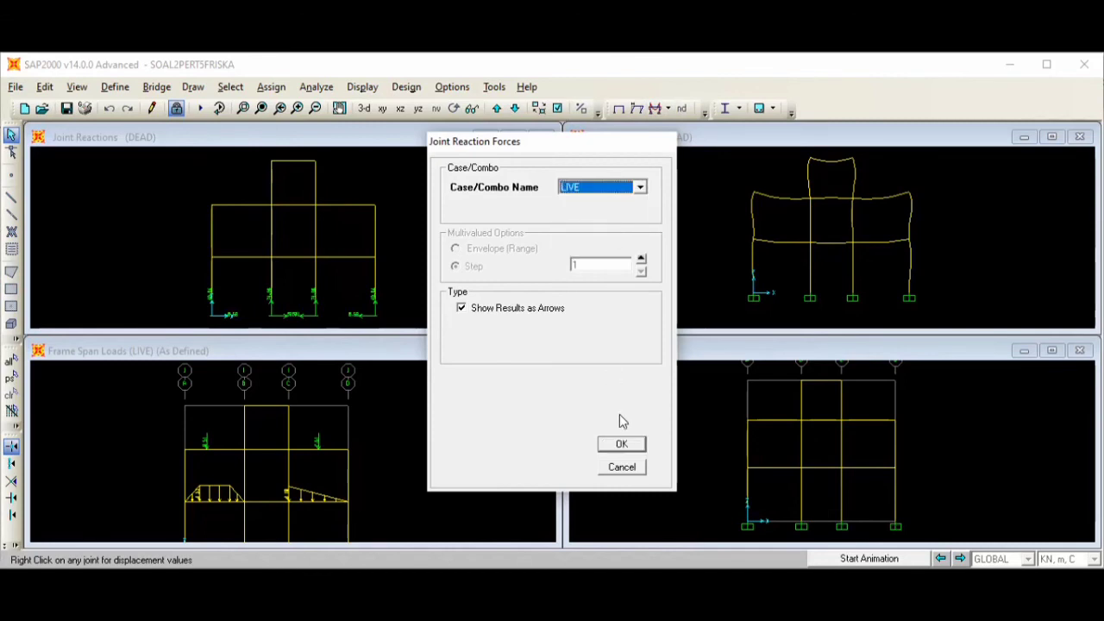
{"action": "left_click", "coordinate": [627, 445]}
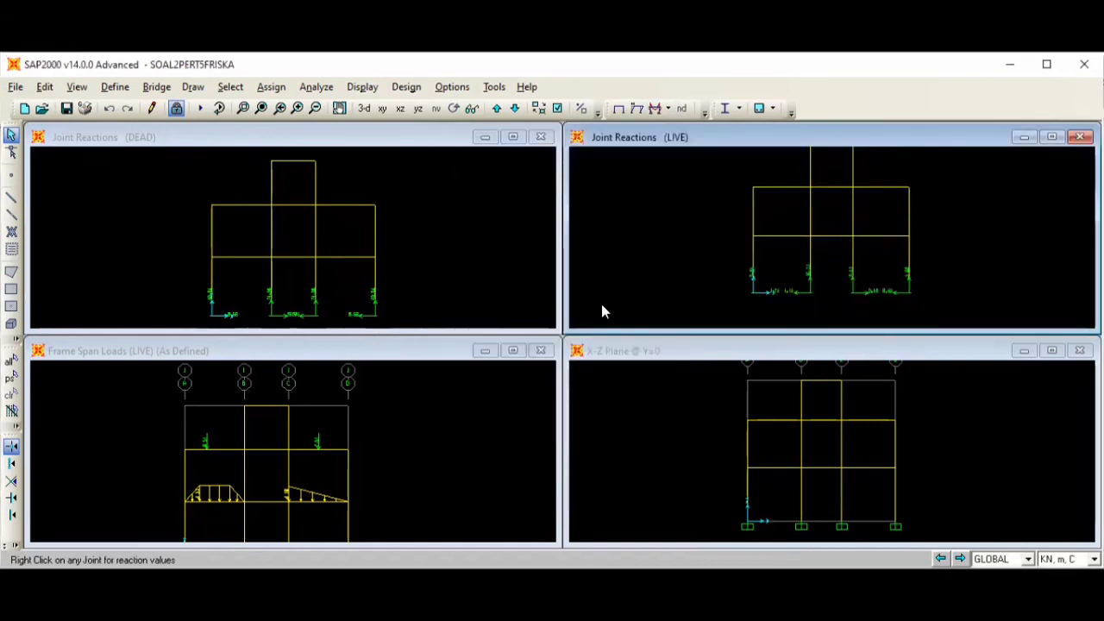
Display the joint reactions for the QUAKE case as arrows in the Frame Span Loads window
{"action": "left_click", "coordinate": [448, 460]}
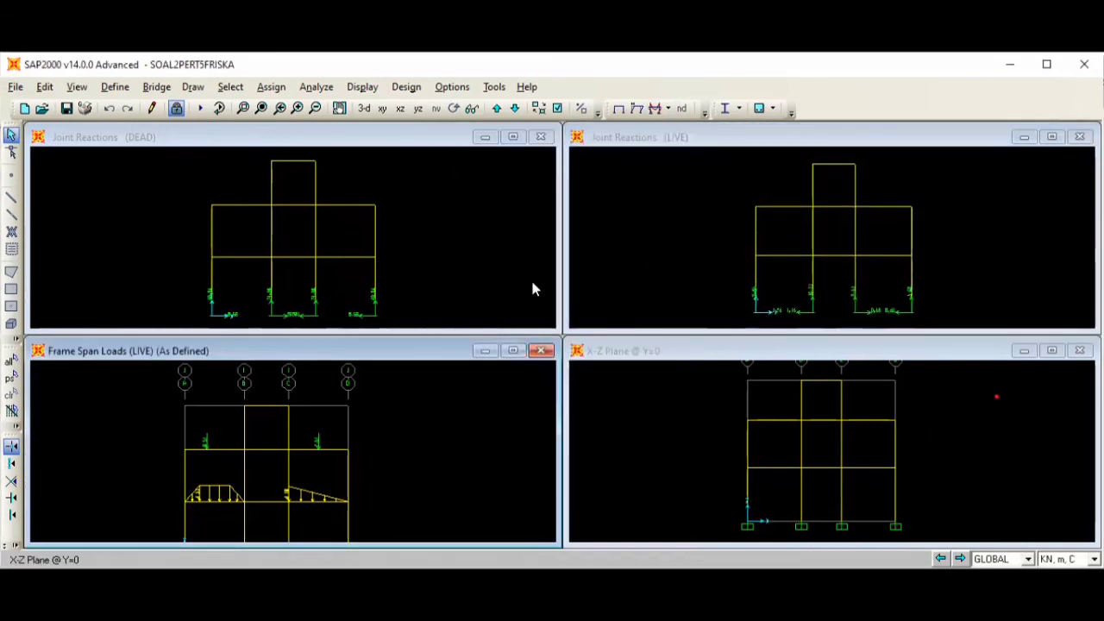
{"action": "left_click", "coordinate": [668, 111]}
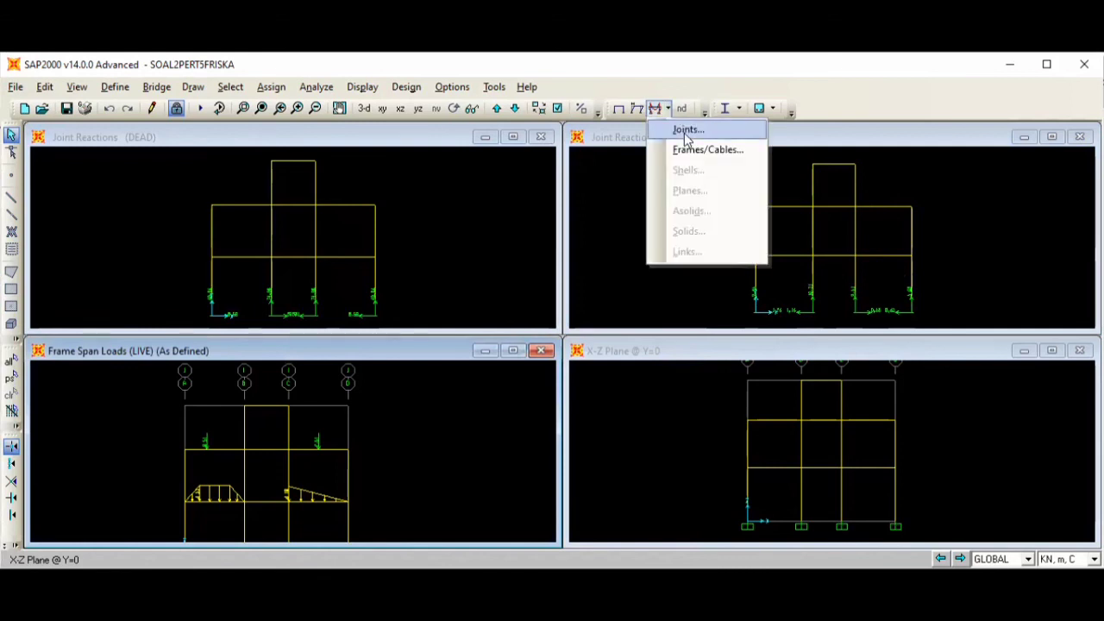
{"action": "left_click", "coordinate": [687, 130]}
{"action": "left_click", "coordinate": [640, 187]}
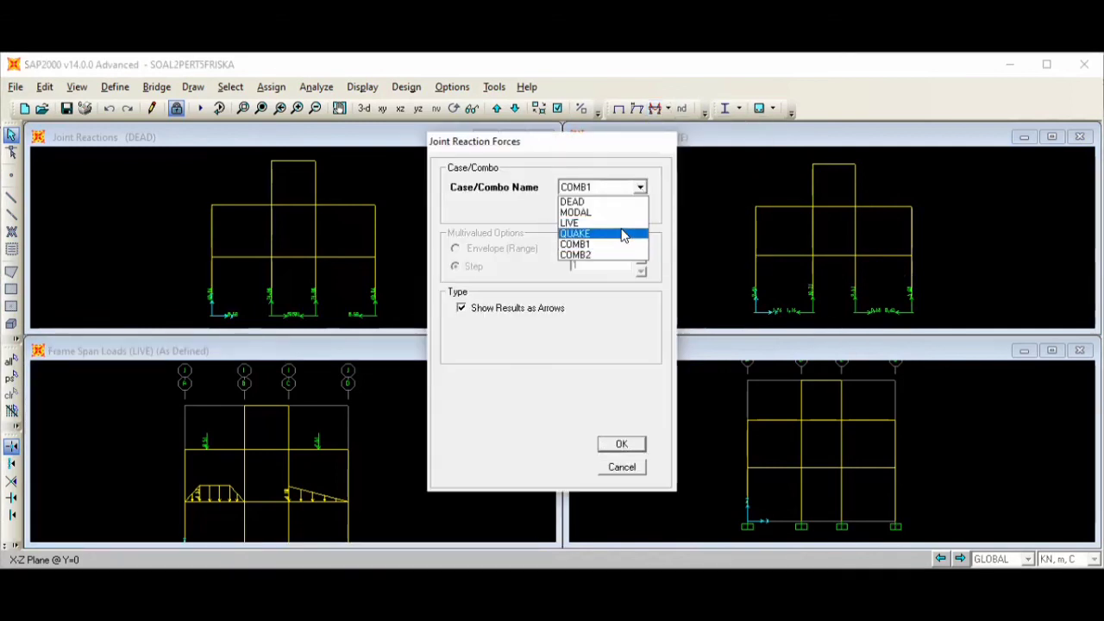
{"action": "left_click", "coordinate": [626, 233]}
{"action": "left_click", "coordinate": [621, 444]}
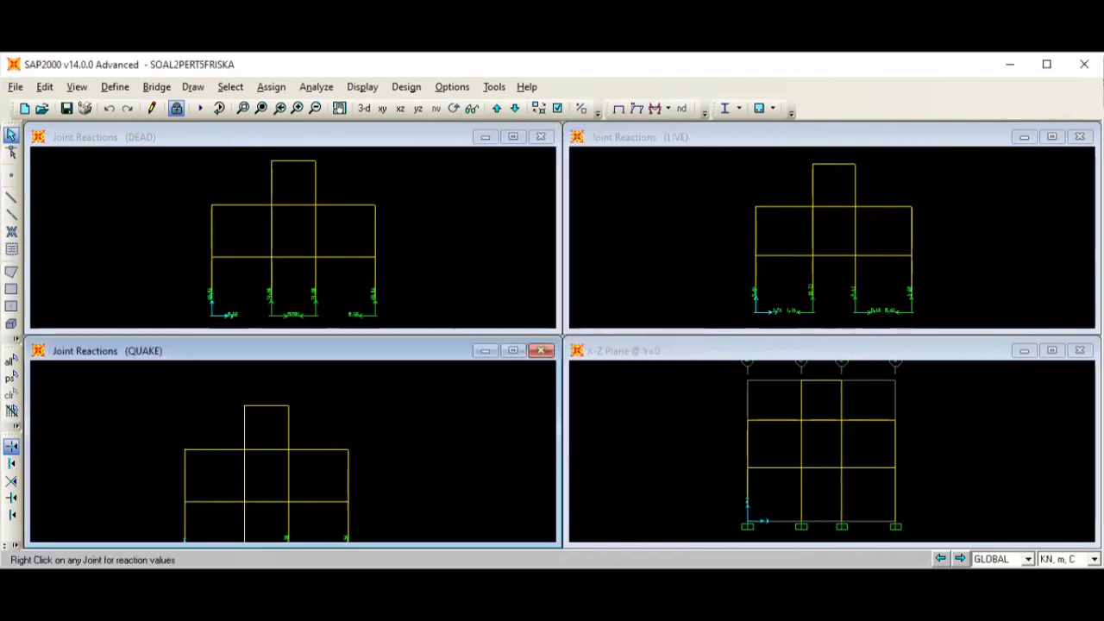
Display the joint reactions for the COMB1 combination as arrows in the X-Z Plane window
{"action": "left_click", "coordinate": [657, 431]}
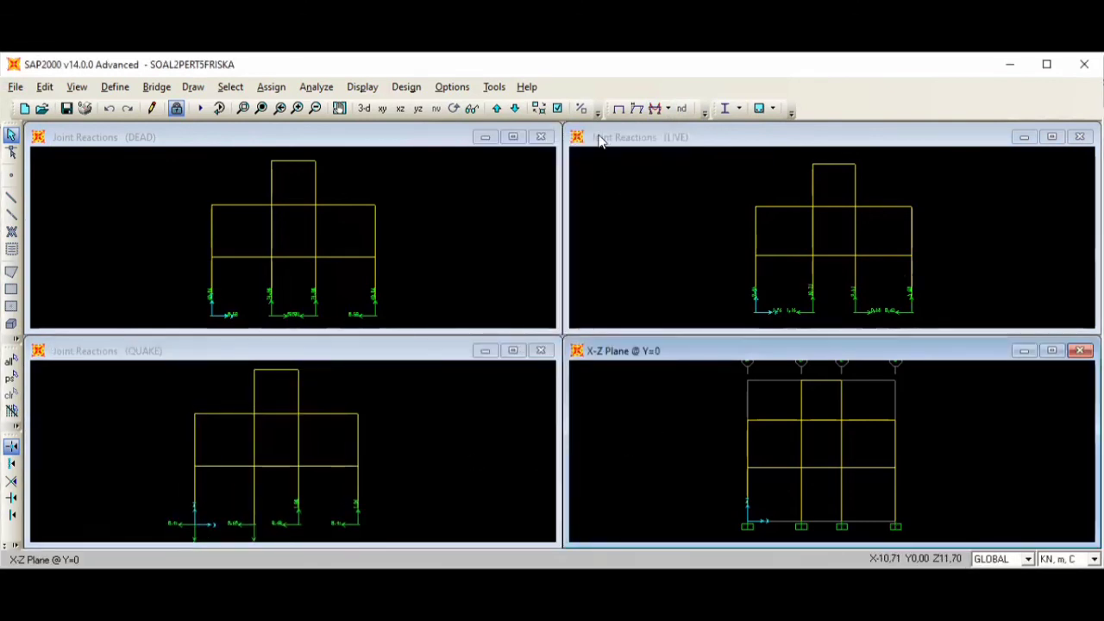
{"action": "left_click", "coordinate": [667, 108]}
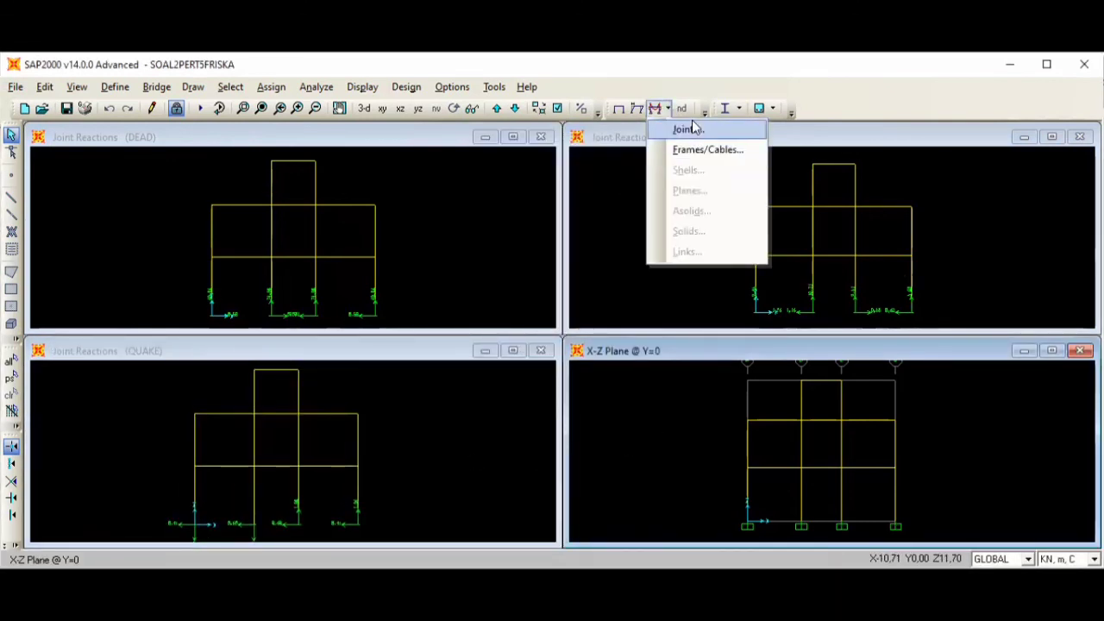
{"action": "left_click", "coordinate": [687, 129]}
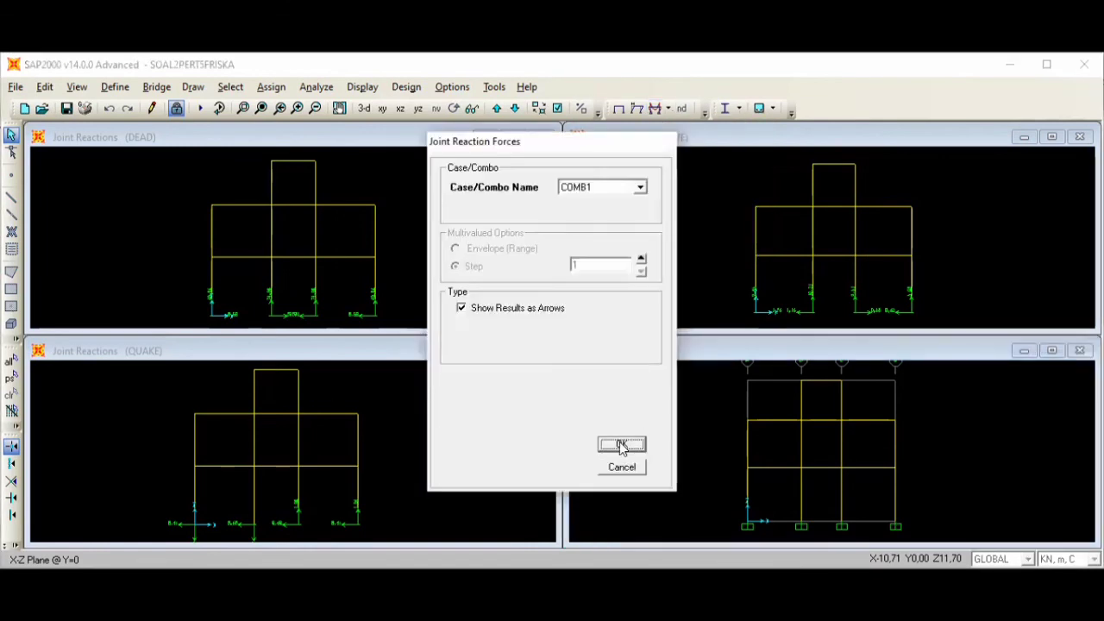
{"action": "left_click", "coordinate": [621, 443]}
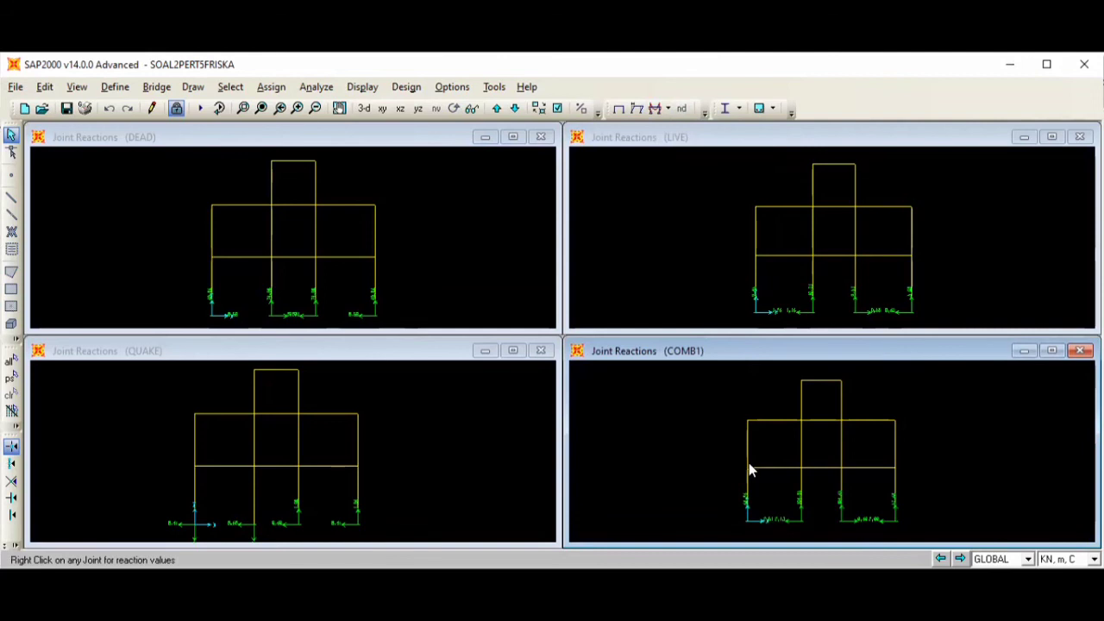
Replace the DEAD joint reactions with the frames' Moment 3-3 diagram for DEAD, showing values on the diagram
{"action": "left_click", "coordinate": [515, 276]}
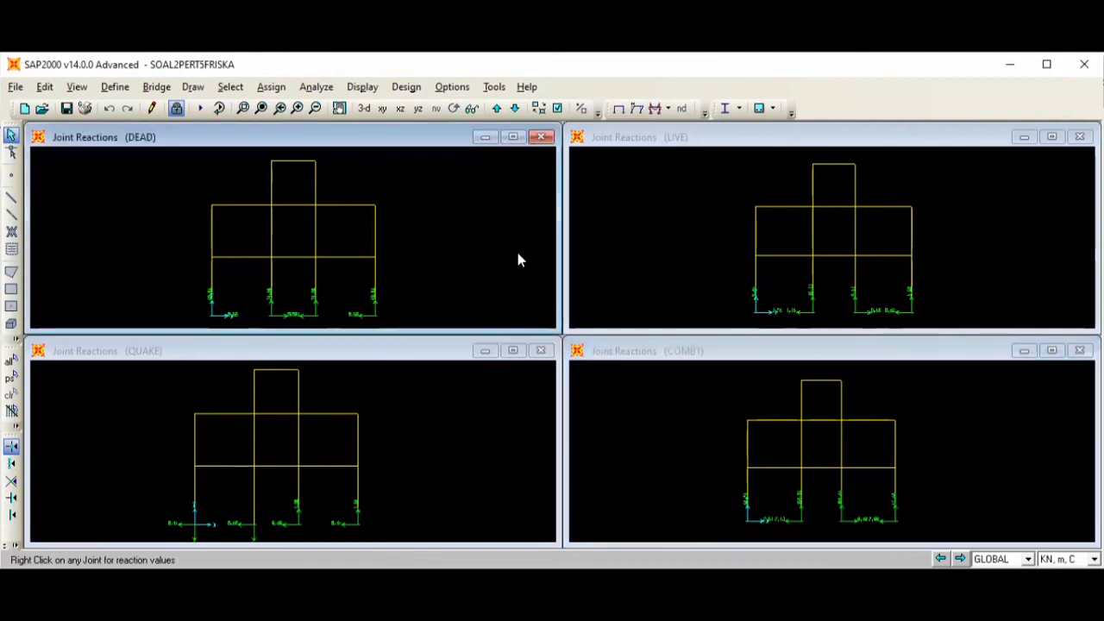
{"action": "left_click", "coordinate": [656, 108]}
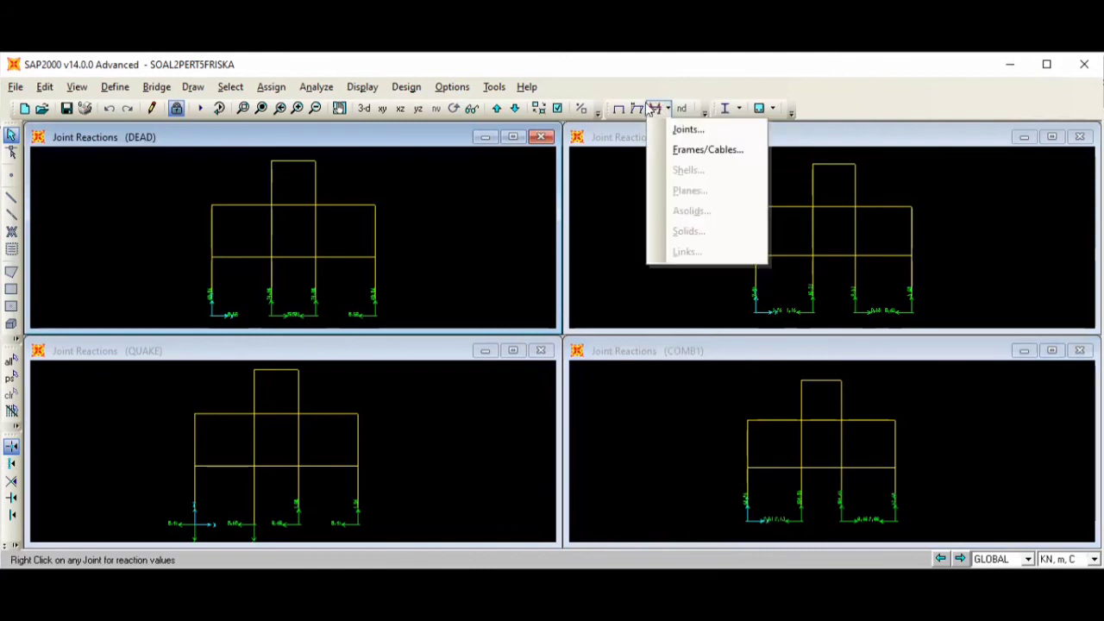
{"action": "left_click", "coordinate": [678, 151]}
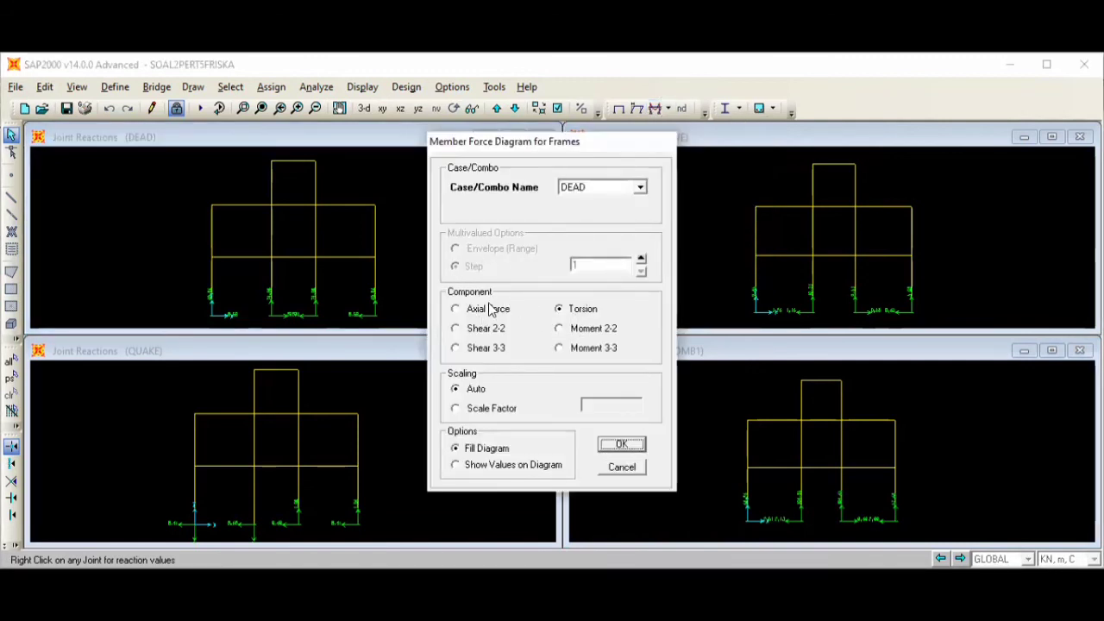
{"action": "left_click", "coordinate": [579, 354]}
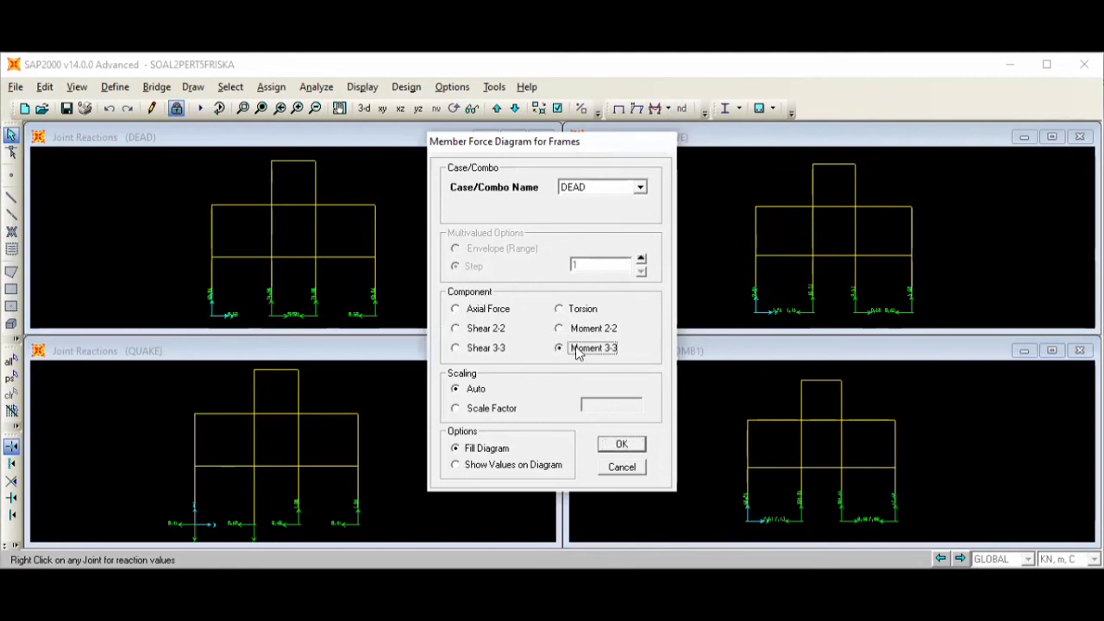
{"action": "left_click", "coordinate": [474, 466]}
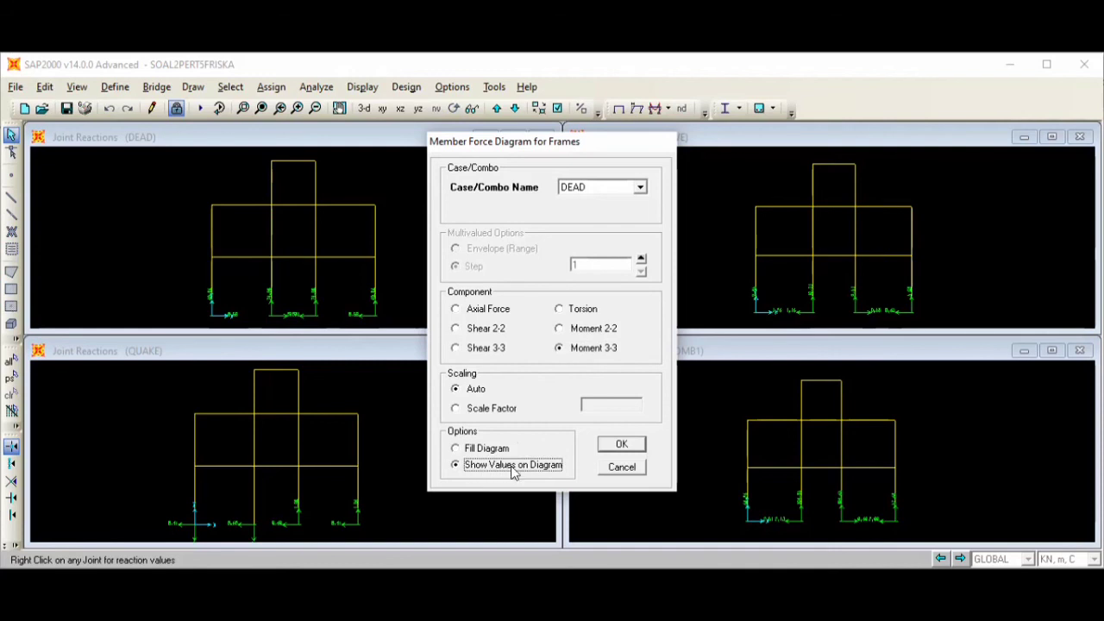
{"action": "left_click", "coordinate": [618, 445]}
Replace the LIVE joint reactions with the frames' Moment 3-3 diagram for LIVE, showing values on the diagram
{"action": "left_click", "coordinate": [680, 214]}
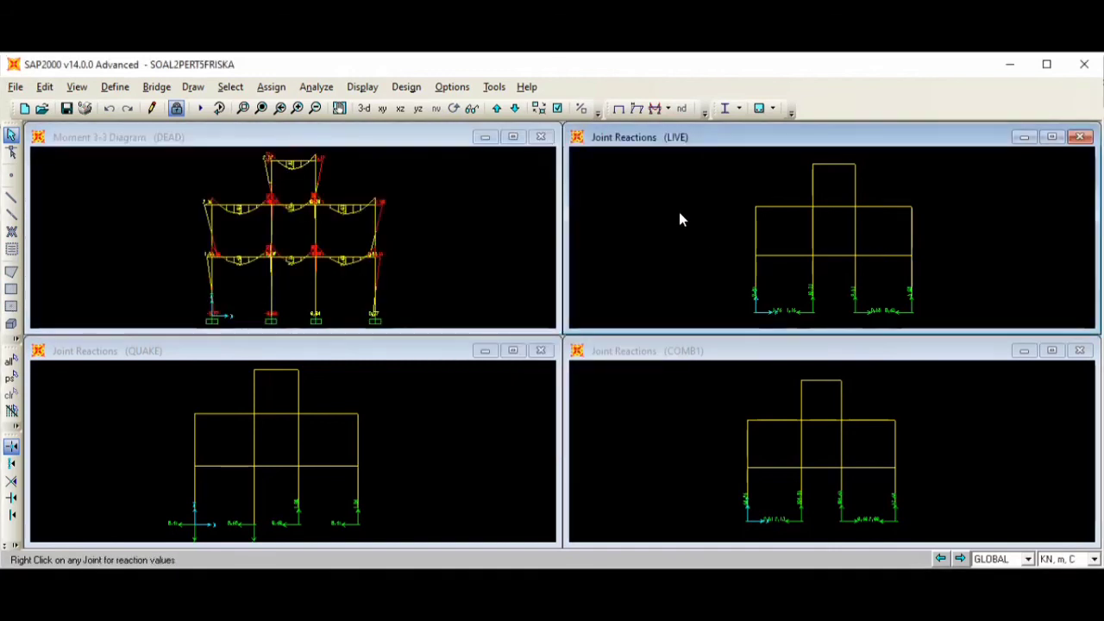
{"action": "left_click", "coordinate": [669, 113]}
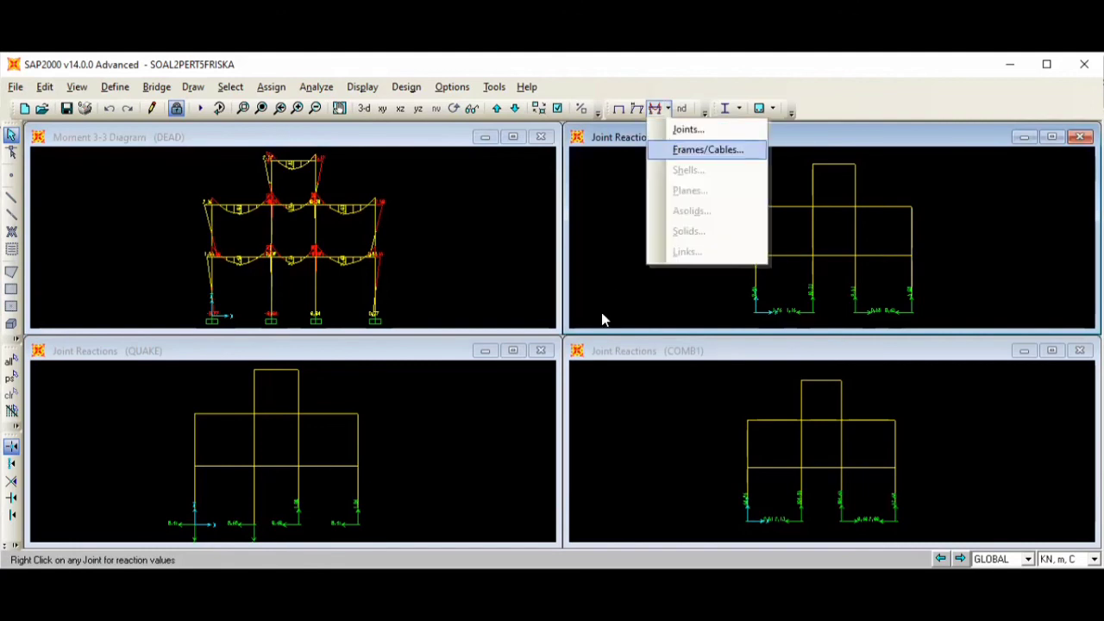
{"action": "key", "text": "Return"}
{"action": "left_click", "coordinate": [559, 348]}
{"action": "left_click", "coordinate": [518, 465]}
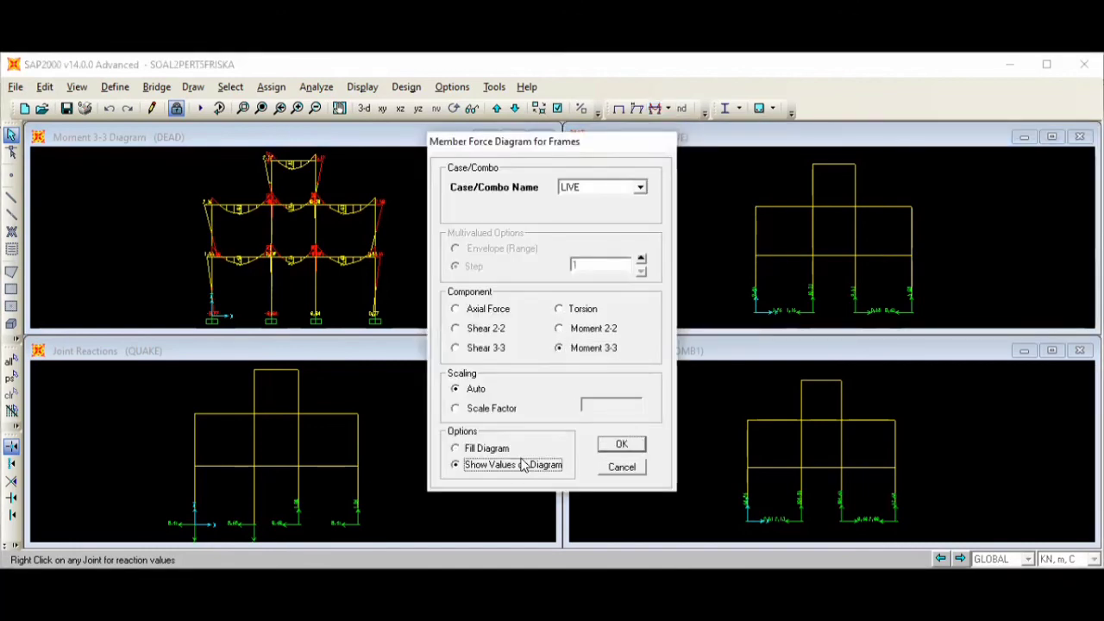
{"action": "left_click", "coordinate": [615, 444]}
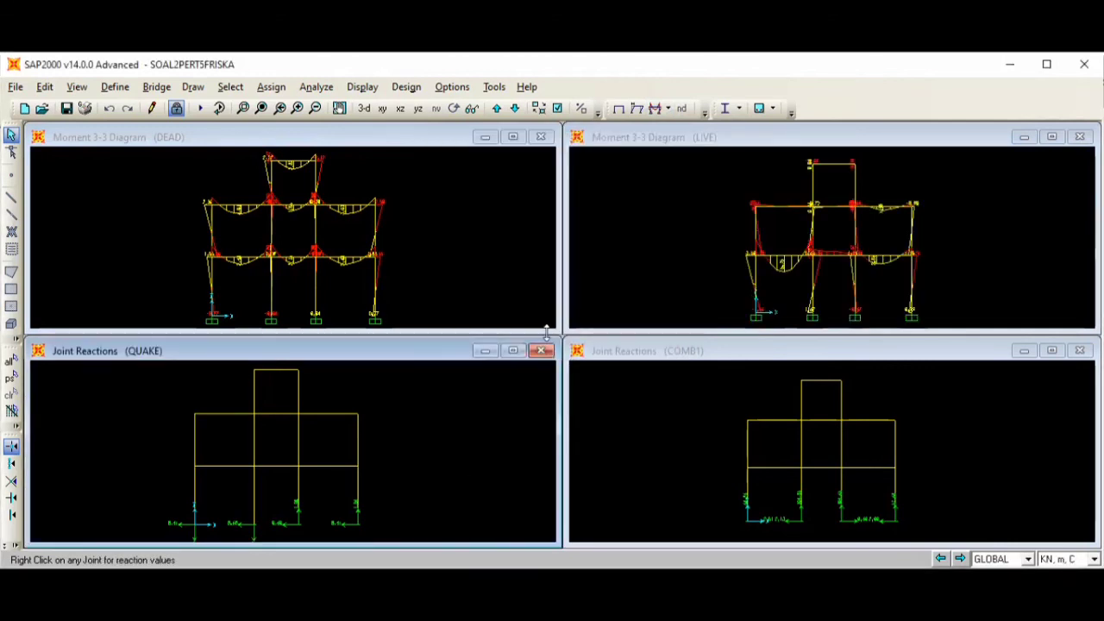
Replace the QUAKE joint reactions with the frames' Moment 3-3 diagram for QUAKE as a filled diagram
{"action": "left_click", "coordinate": [667, 108]}
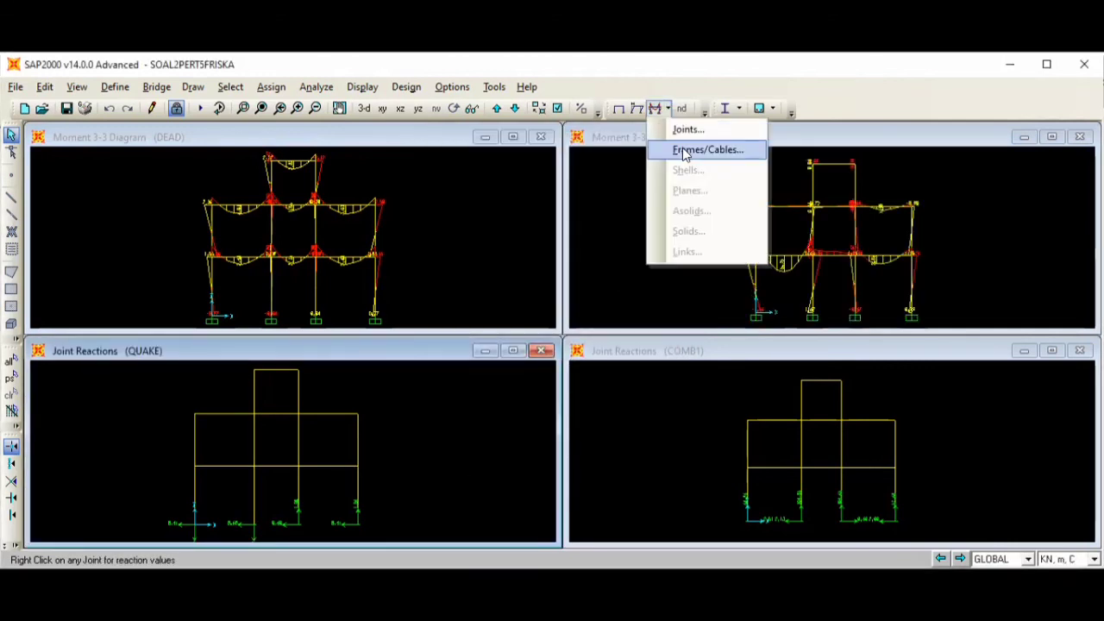
{"action": "left_click", "coordinate": [683, 150]}
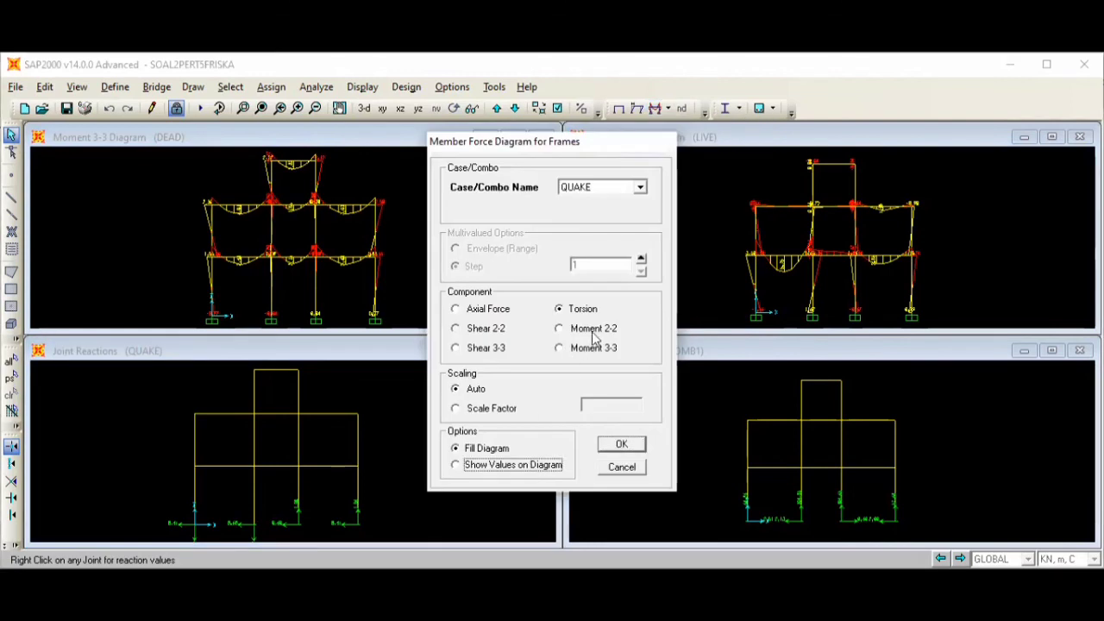
{"action": "left_click", "coordinate": [590, 350]}
{"action": "left_click", "coordinate": [610, 440]}
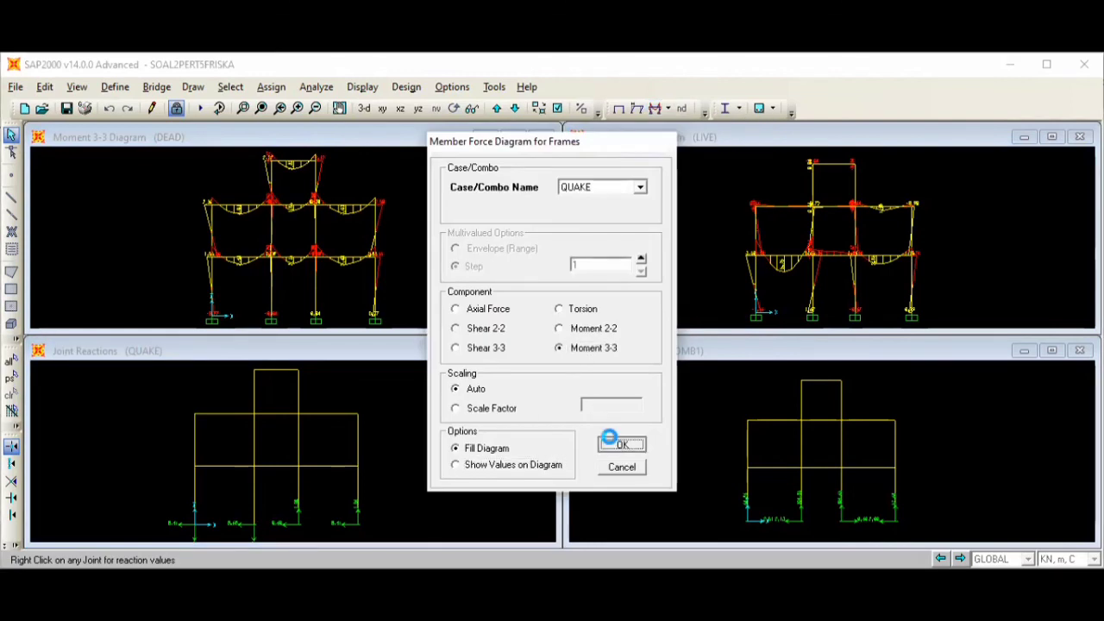
Switch the QUAKE Moment 3-3 diagram from filled display to showing values on the diagram
{"action": "left_click", "coordinate": [490, 440]}
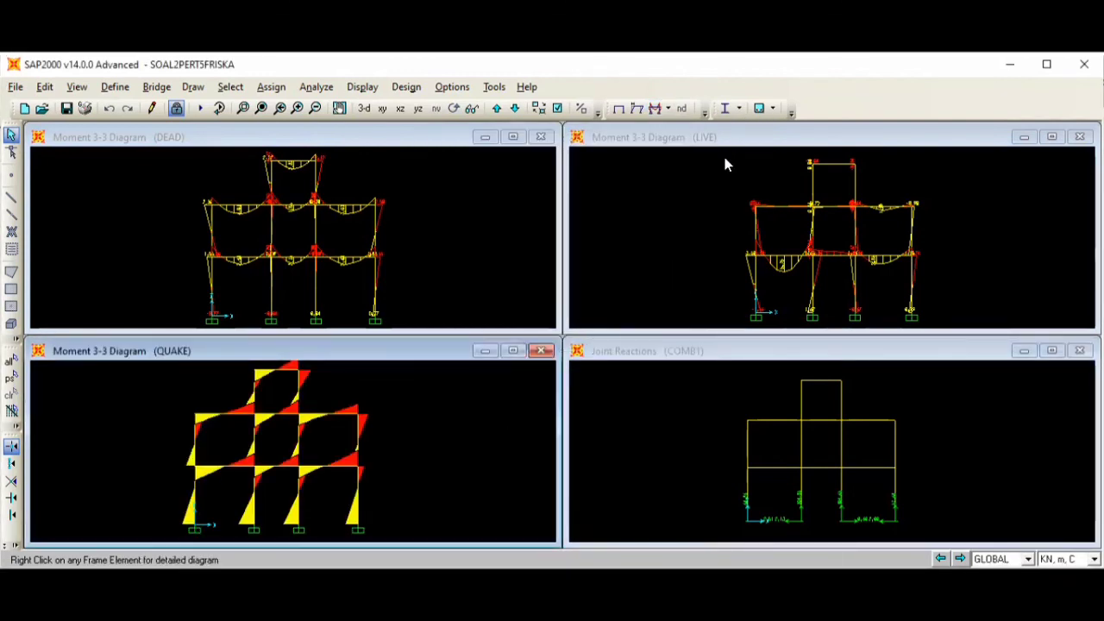
{"action": "left_click", "coordinate": [669, 109]}
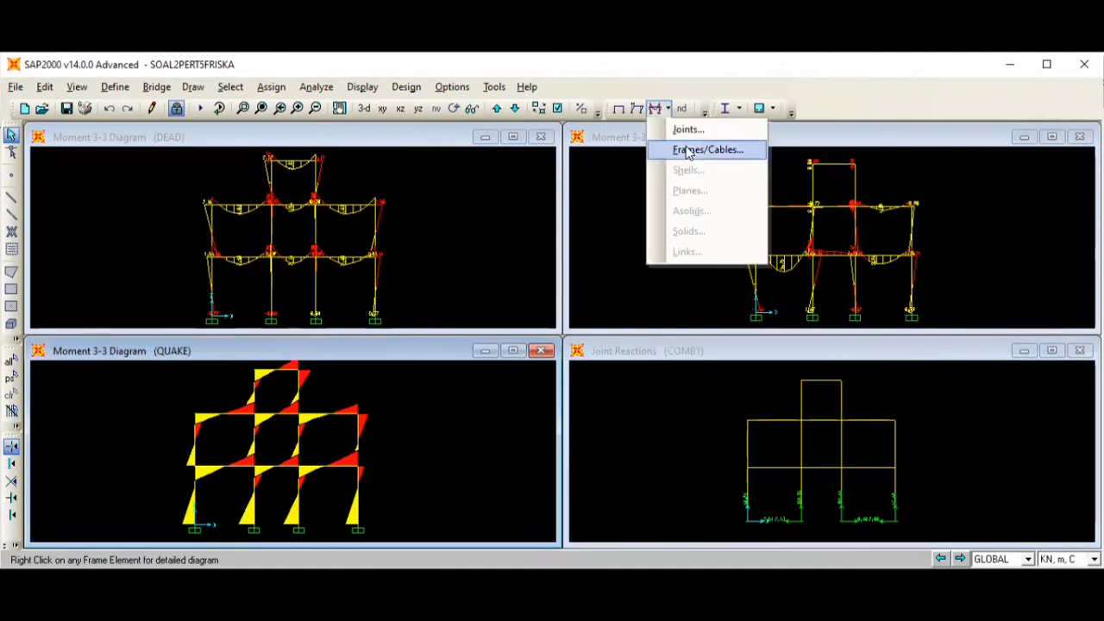
{"action": "key", "text": "Return"}
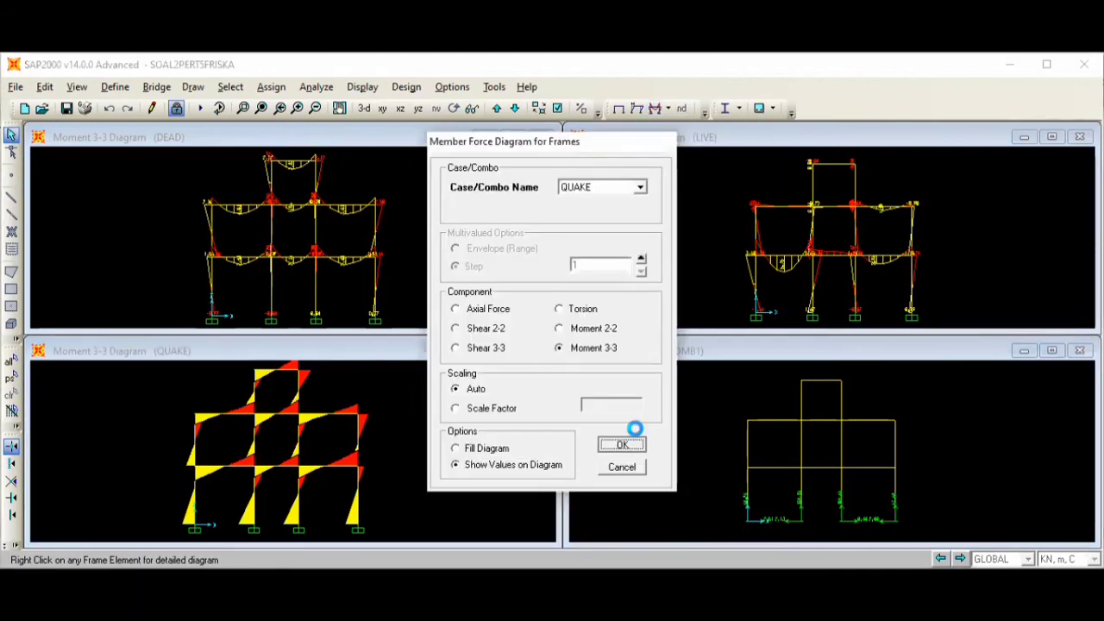
{"action": "left_click", "coordinate": [628, 443]}
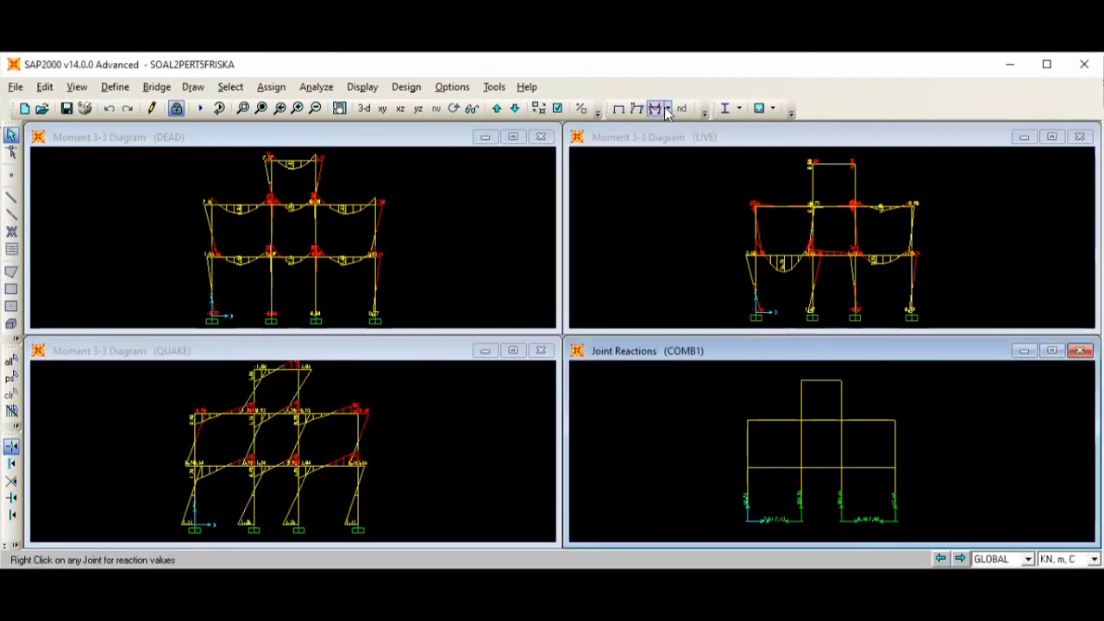
Replace the COMB1 joint reactions with the frames' Moment 3-3 diagram for COMB1, showing values on the diagram
{"action": "left_click", "coordinate": [667, 108]}
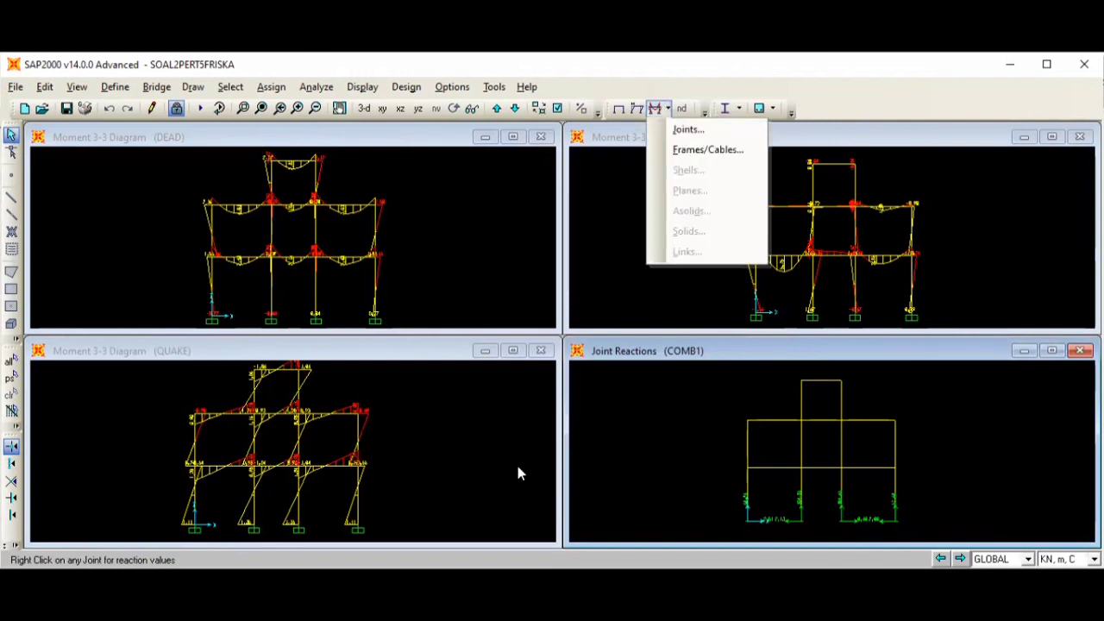
{"action": "key", "text": "Return"}
{"action": "left_click", "coordinate": [588, 348]}
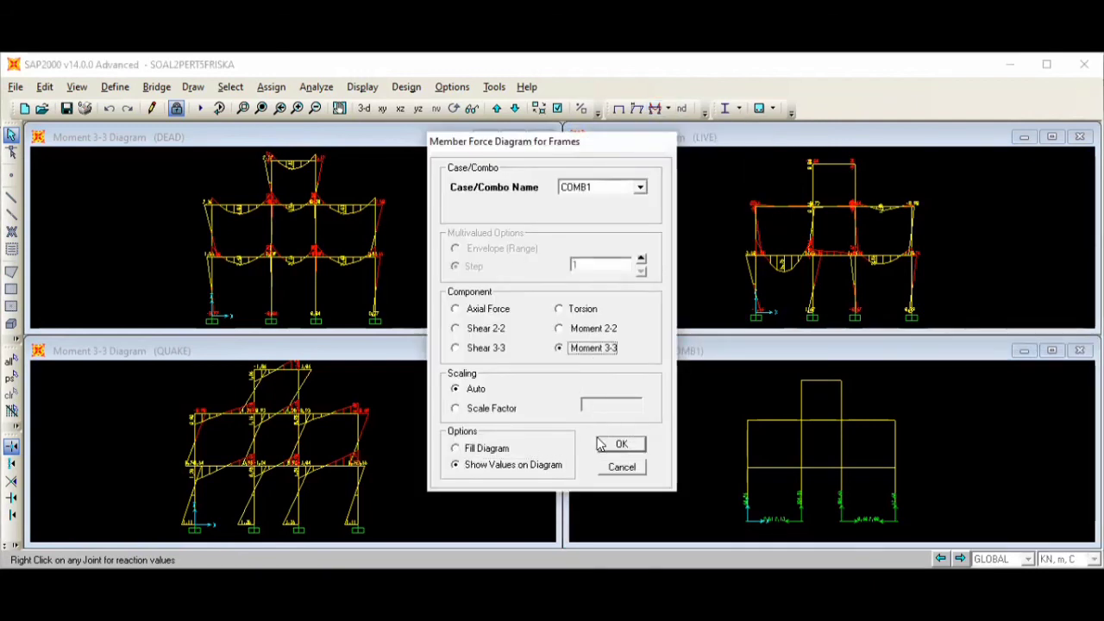
{"action": "left_click", "coordinate": [608, 446]}
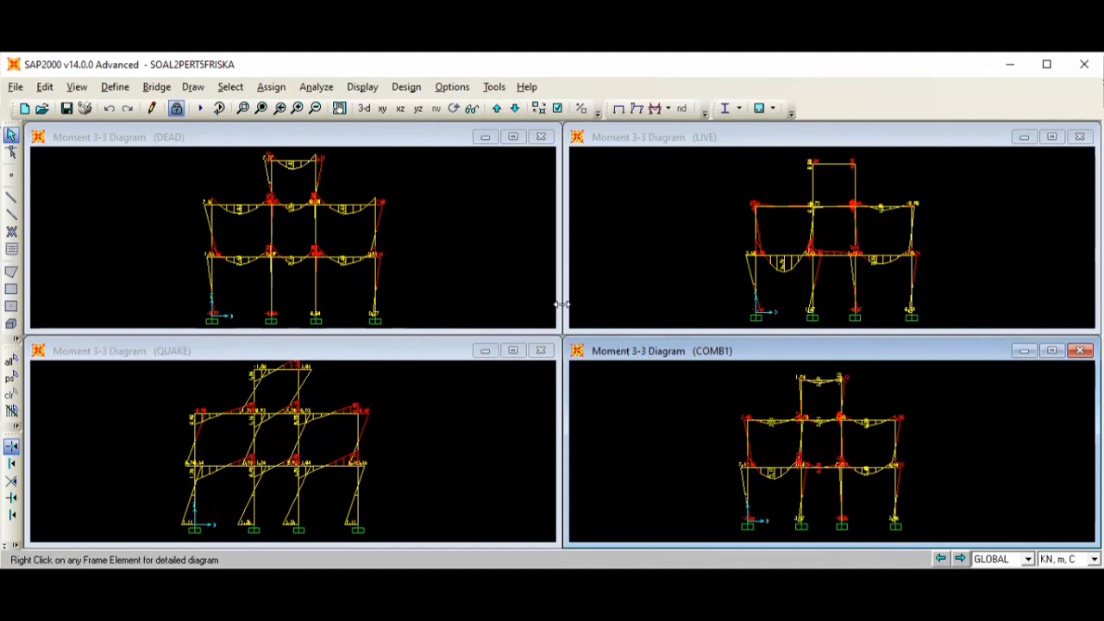
Replace the DEAD moment diagram with the frames' Shear 2-2 diagram for DEAD, showing values on the diagram
{"action": "left_click", "coordinate": [325, 238]}
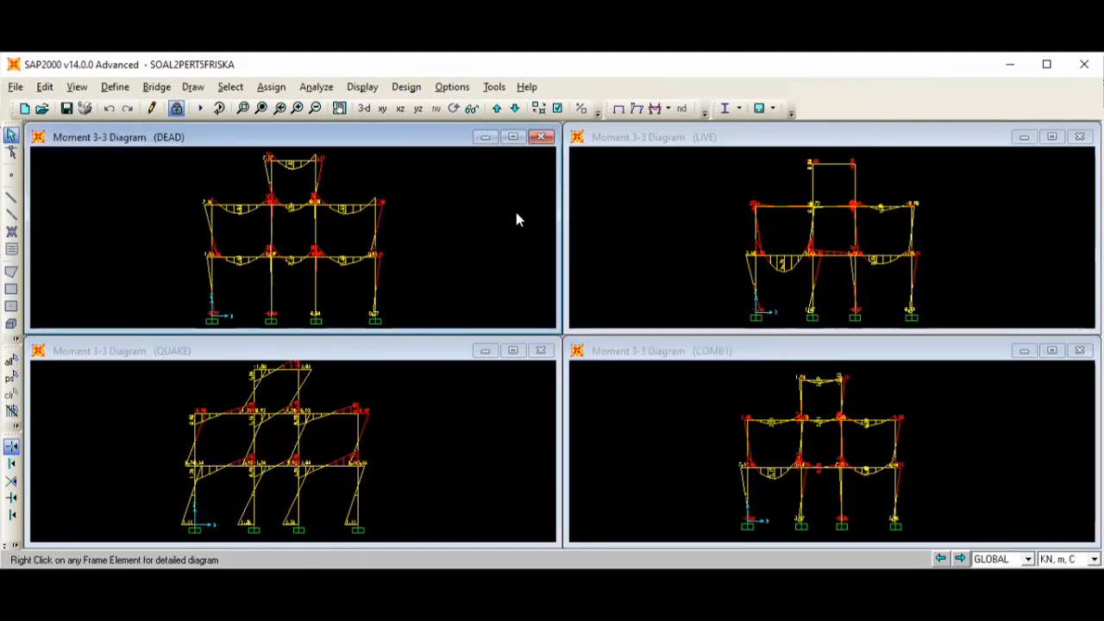
{"action": "left_click", "coordinate": [669, 109]}
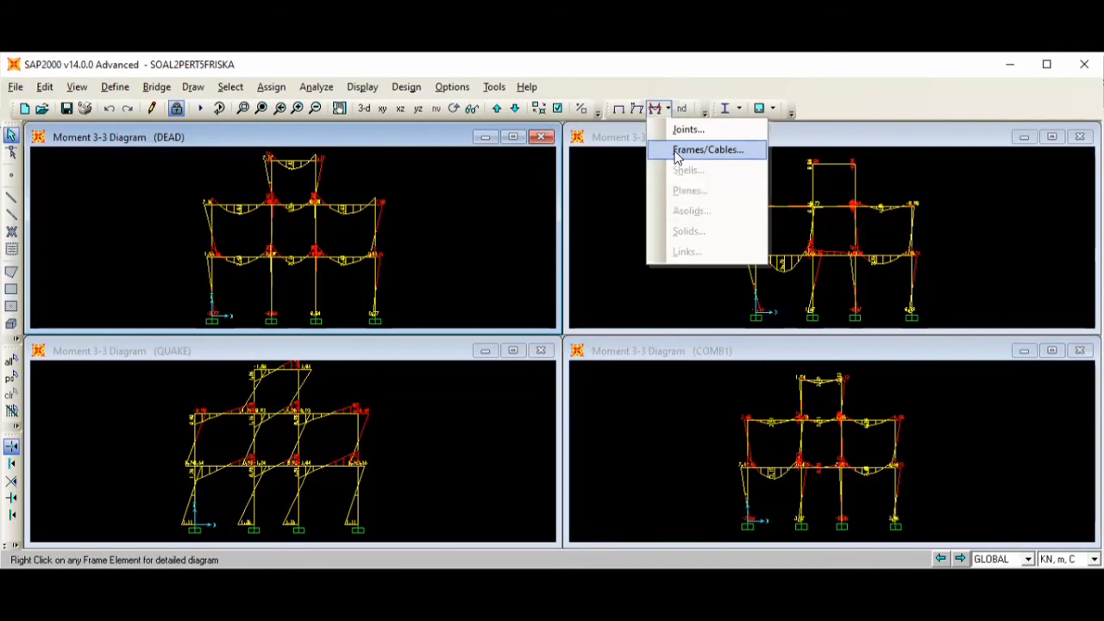
{"action": "left_click", "coordinate": [681, 152]}
{"action": "left_click", "coordinate": [491, 329]}
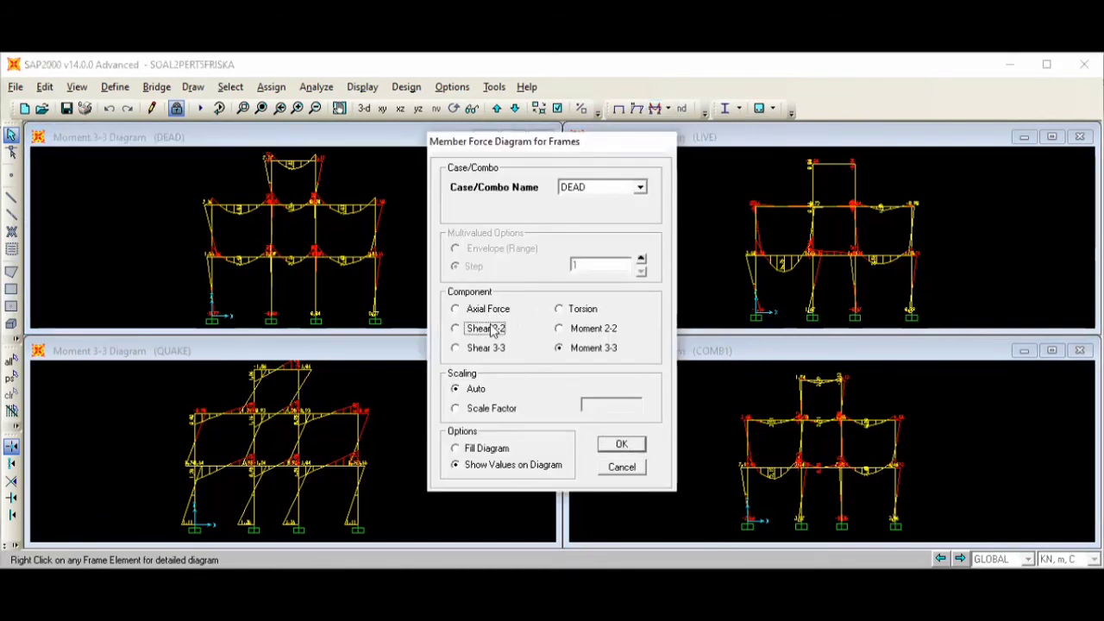
{"action": "left_click", "coordinate": [606, 446]}
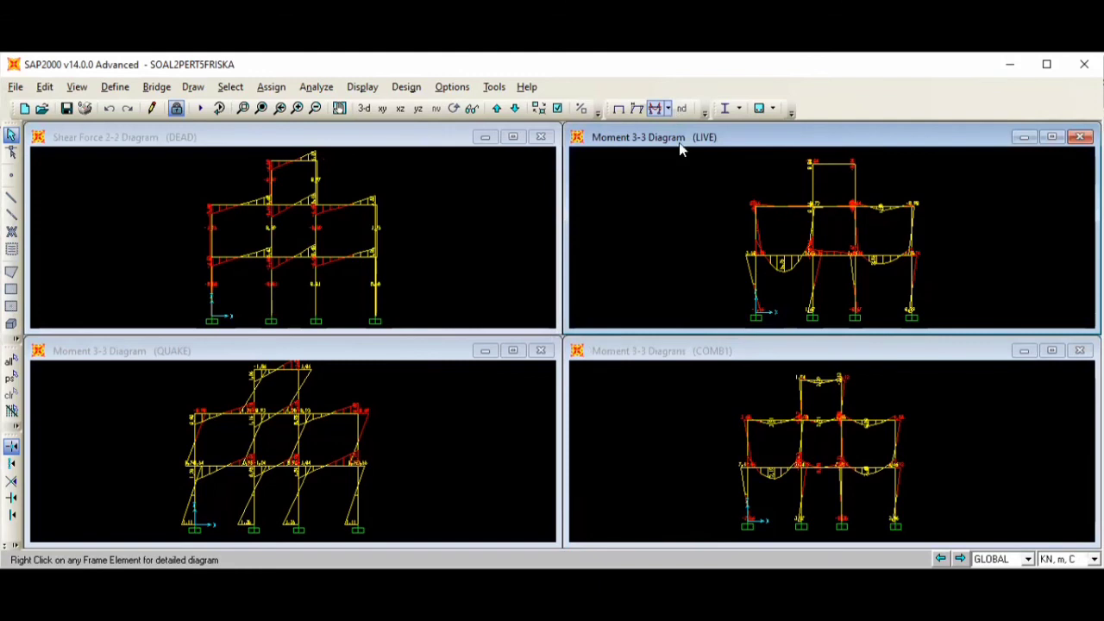
Replace the LIVE moment diagram with the frames' Shear 2-2 diagram for LIVE, showing values on the diagram
{"action": "key", "text": "F8"}
{"action": "left_click", "coordinate": [487, 328]}
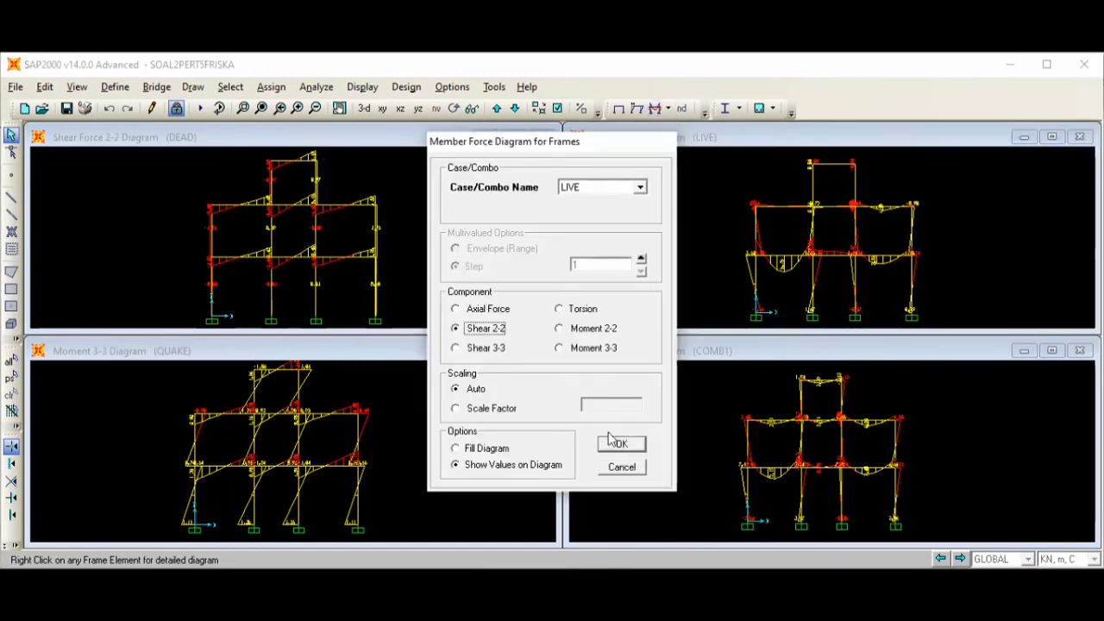
{"action": "left_click", "coordinate": [616, 446]}
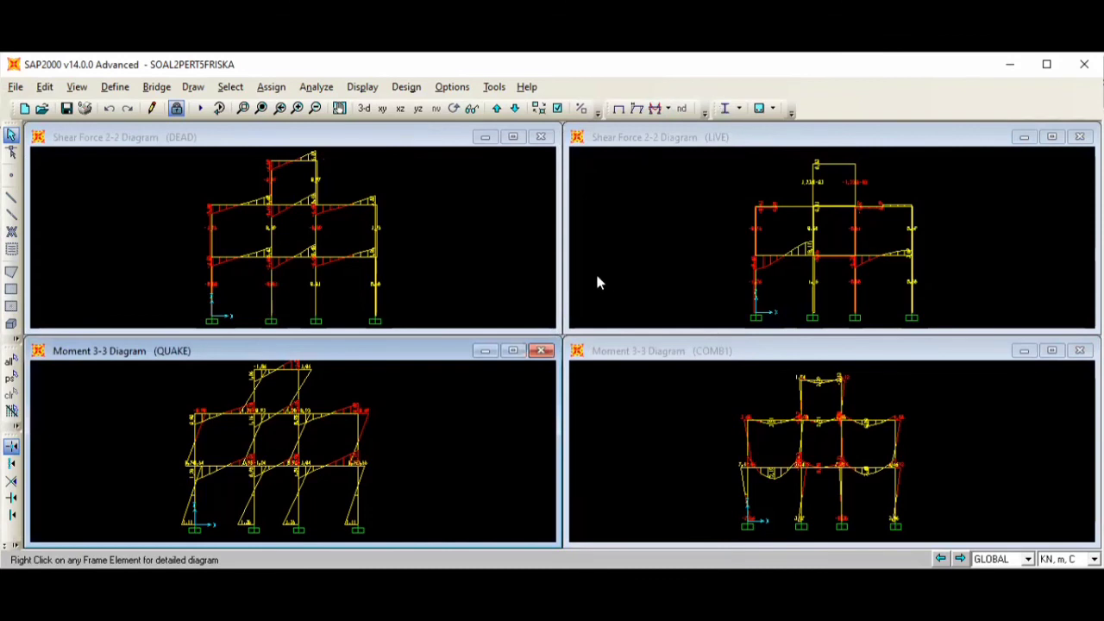
Replace the QUAKE moment diagram with the frames' Shear 2-2 diagram for QUAKE, showing values on the diagram
{"action": "key", "text": "F8"}
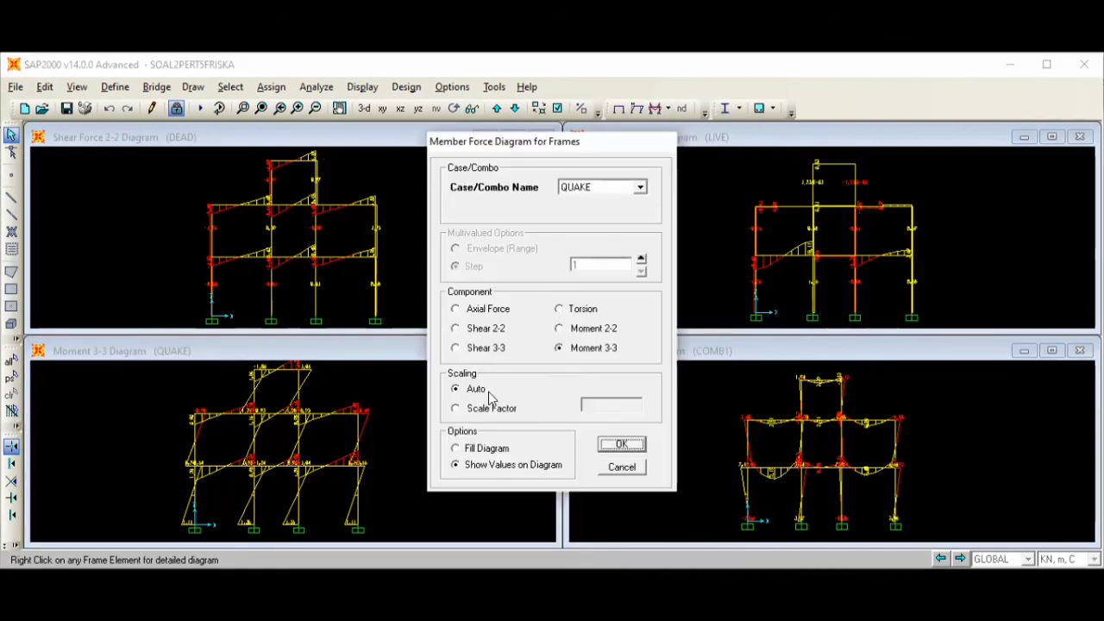
{"action": "left_click", "coordinate": [503, 331]}
{"action": "left_click", "coordinate": [616, 446]}
{"action": "left_click", "coordinate": [669, 110]}
{"action": "left_click", "coordinate": [690, 151]}
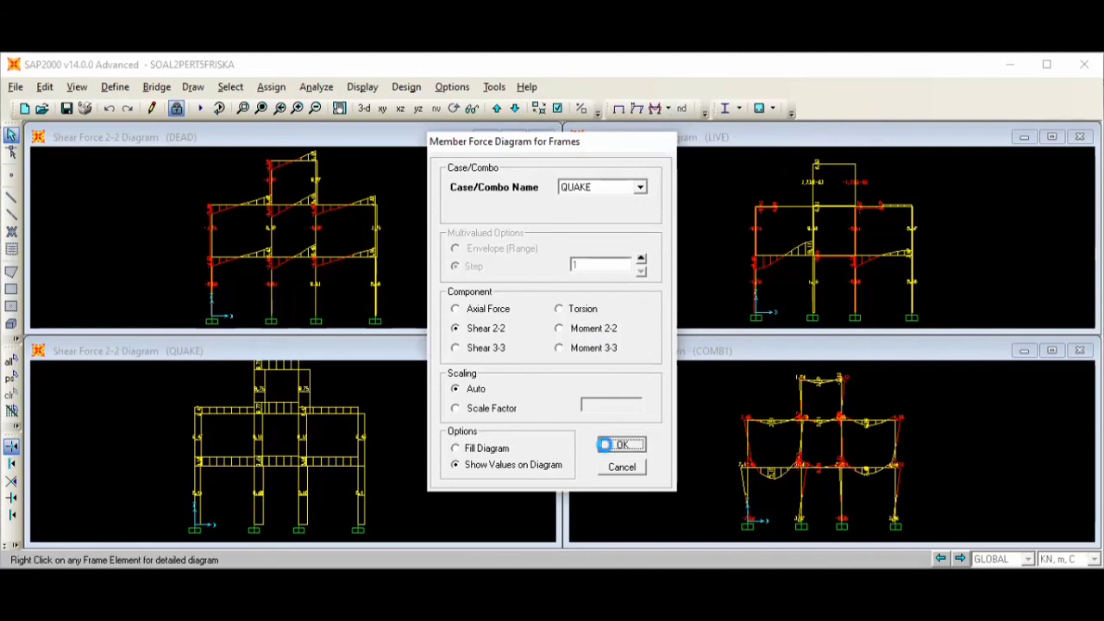
{"action": "left_click", "coordinate": [618, 446]}
Replace the COMB1 moment diagram with the frames' Shear 2-2 diagram for COMB1, showing values on the diagram
{"action": "left_click", "coordinate": [687, 405]}
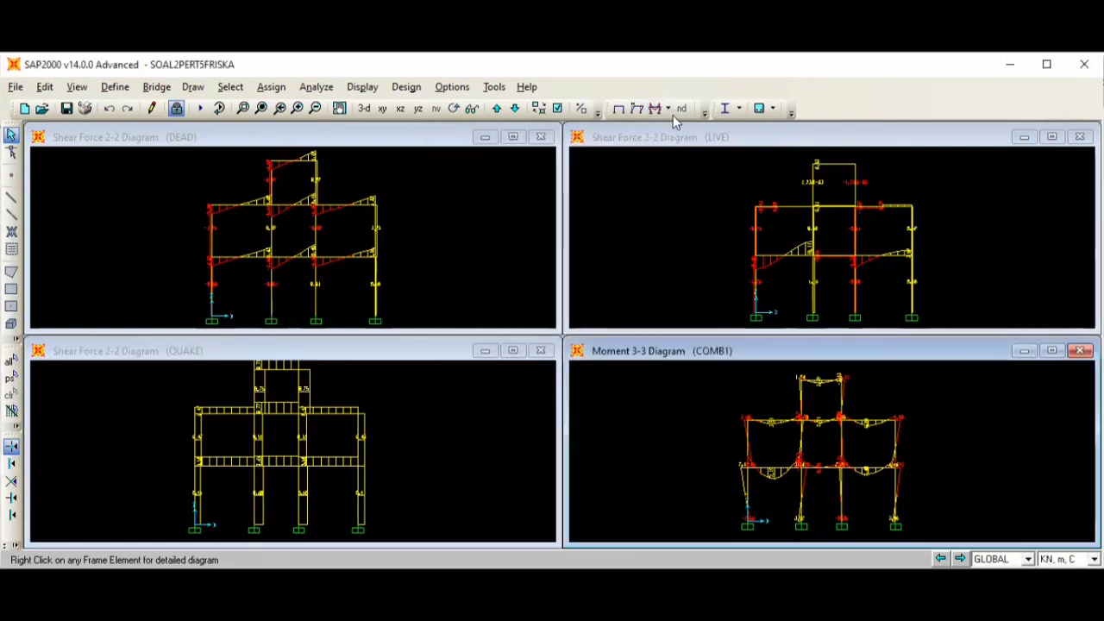
{"action": "left_click", "coordinate": [667, 108]}
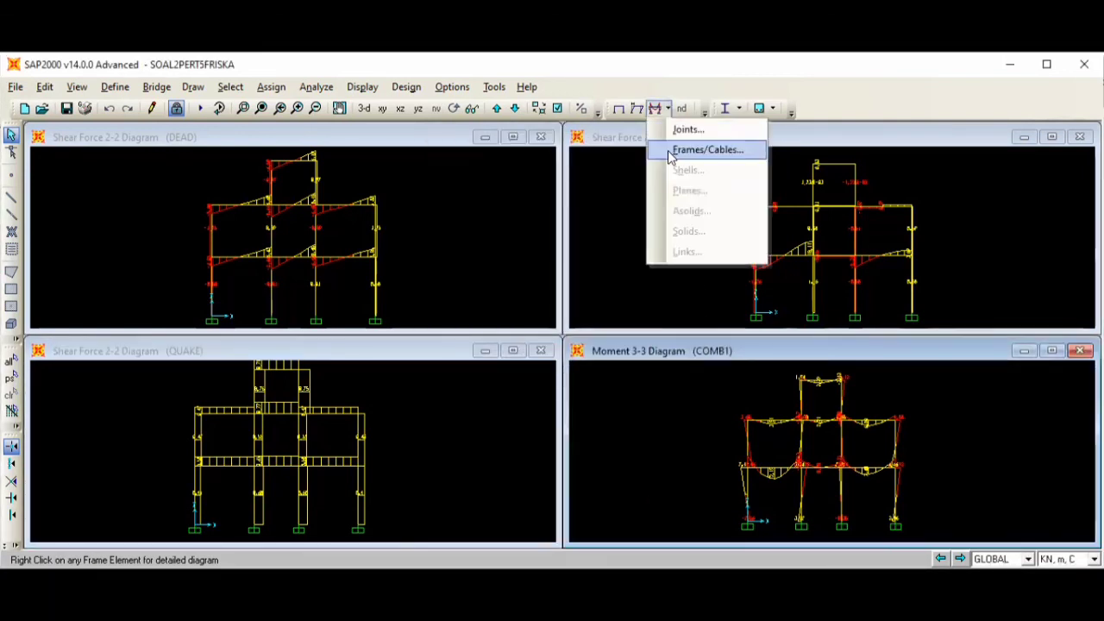
{"action": "left_click", "coordinate": [669, 150]}
{"action": "left_click", "coordinate": [485, 328]}
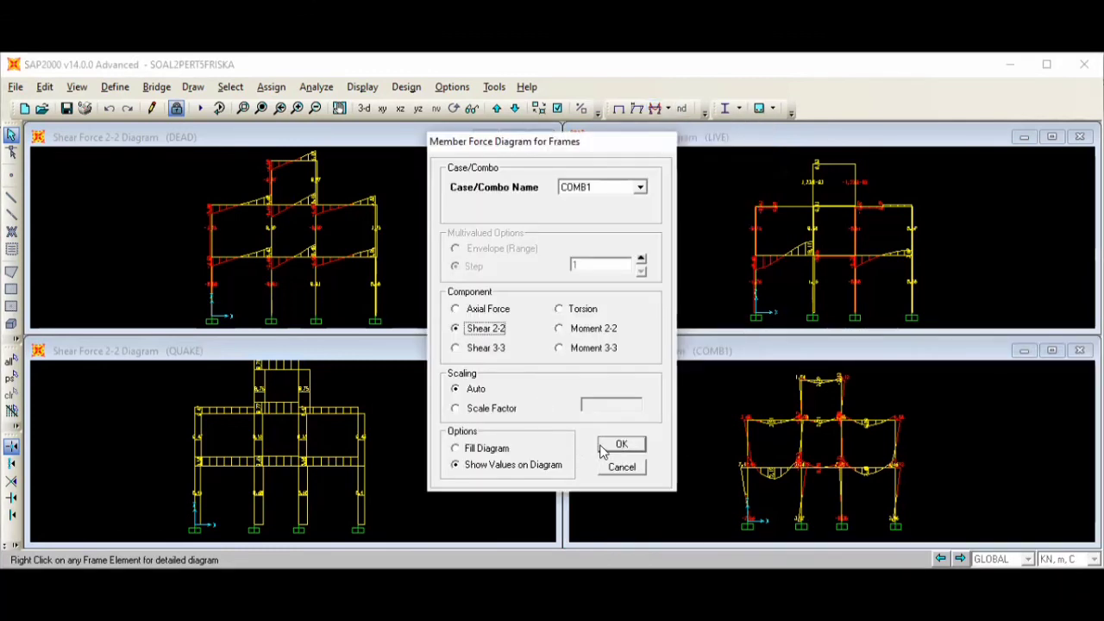
{"action": "left_click", "coordinate": [606, 445]}
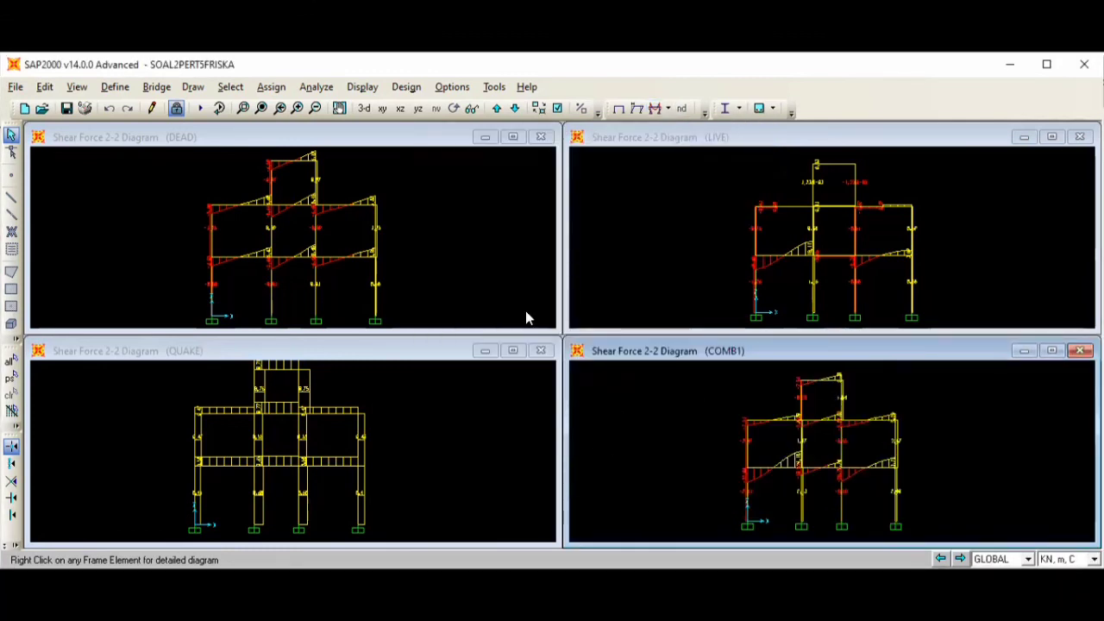